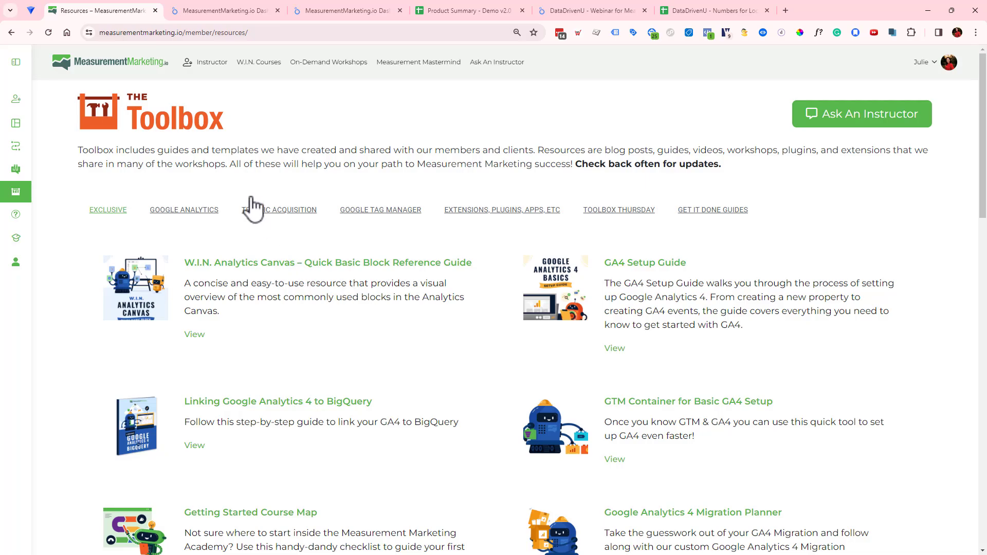
# Find the Dashboard Toolkit among the Toolbox resources and open its page
pyautogui.scroll(-1, 412, 344)
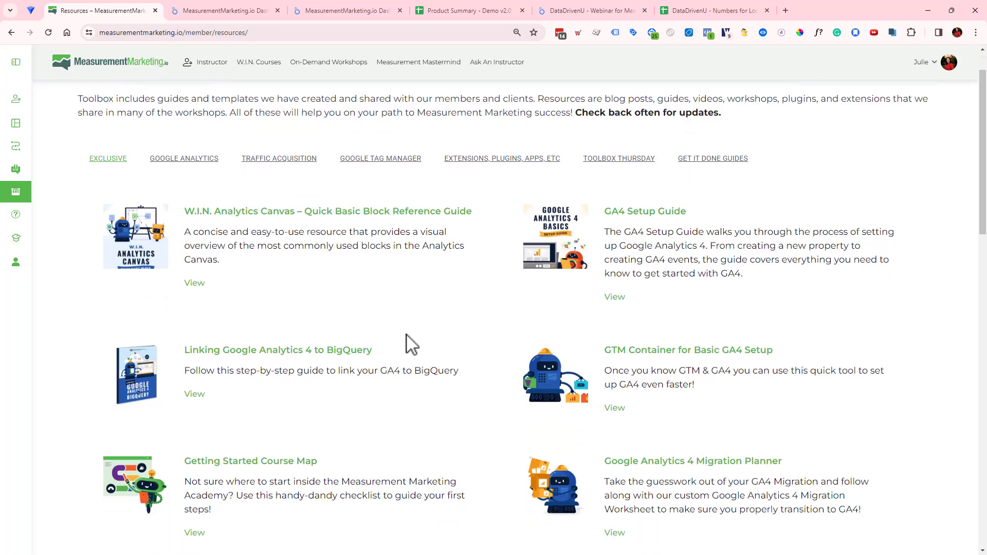
pyautogui.scroll(-8, 516, 370)
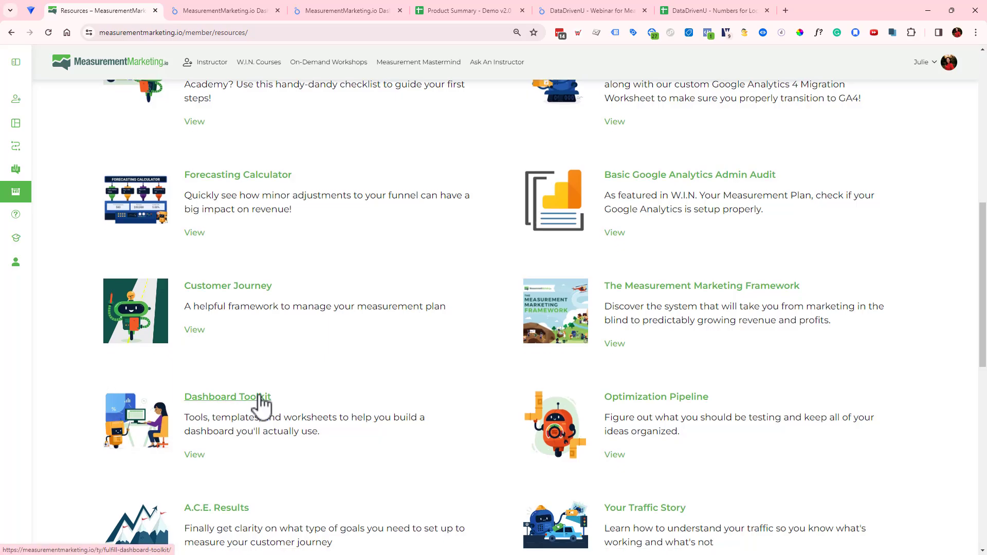
pyautogui.click(260, 404)
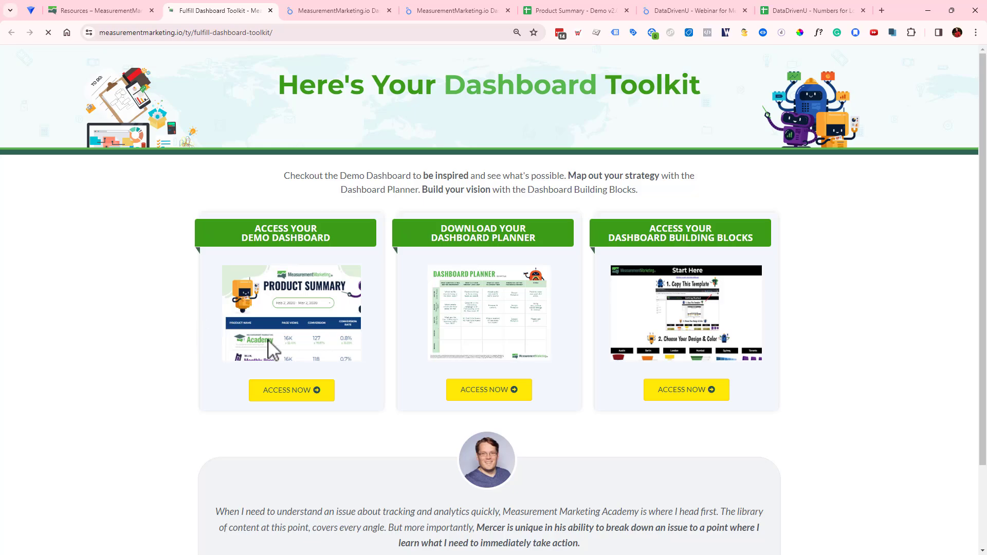
# Switch to the Looker Studio Summary dashboard, and view its Academy page with the funnel journey
pyautogui.click(297, 8)
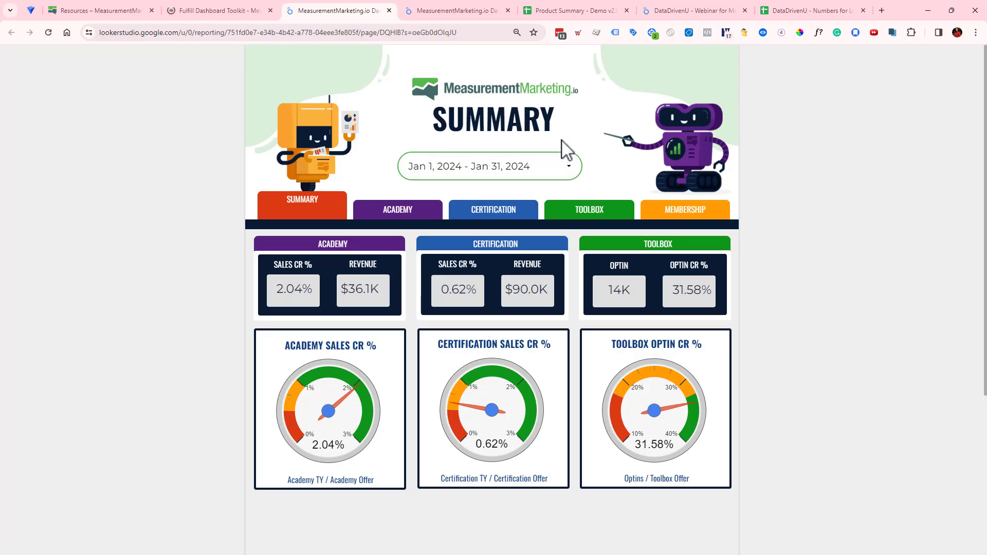
pyautogui.click(455, 18)
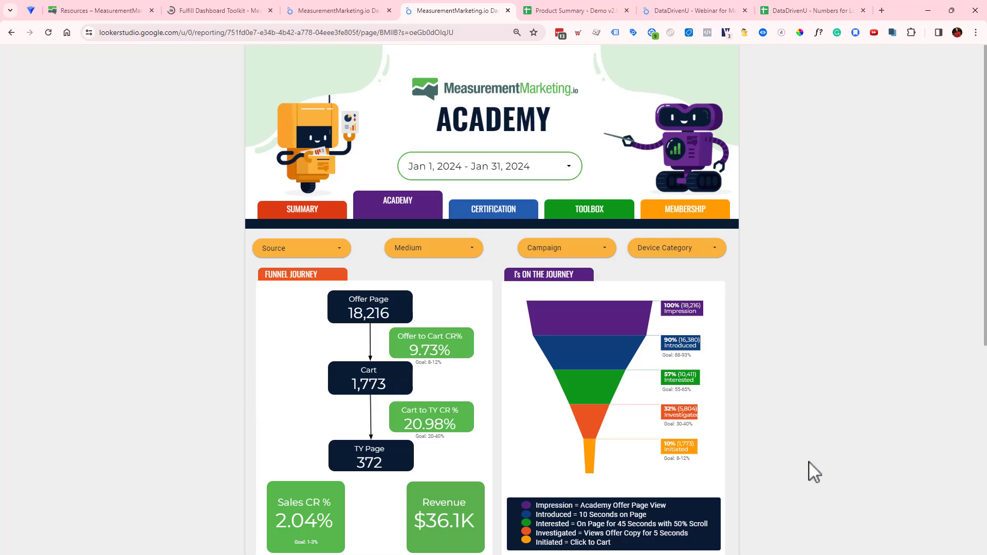
# Open the Product Summary - Demo v2.0 spreadsheet and go through row 2 from the date to the campaign
pyautogui.click(570, 11)
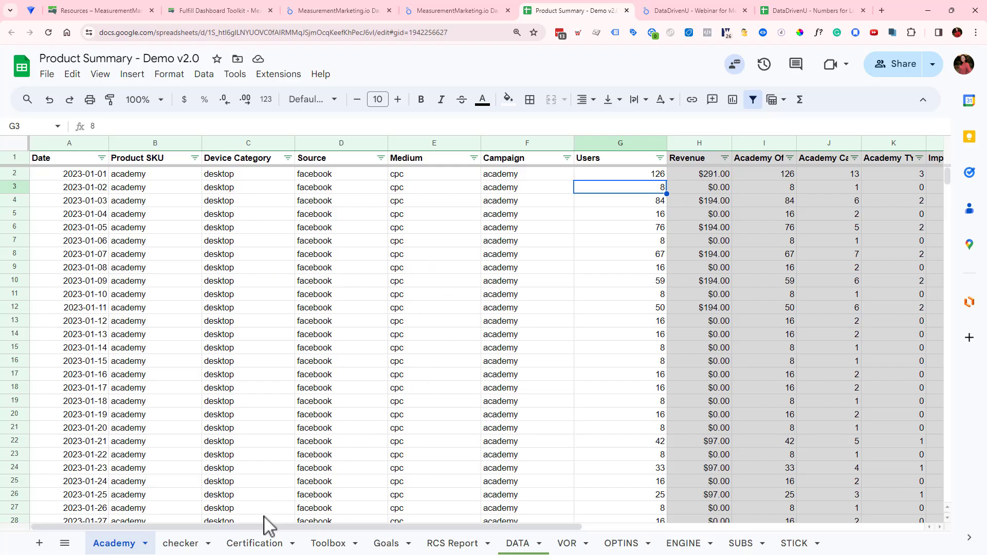
pyautogui.click(66, 176)
pyautogui.click(138, 177)
pyautogui.click(226, 177)
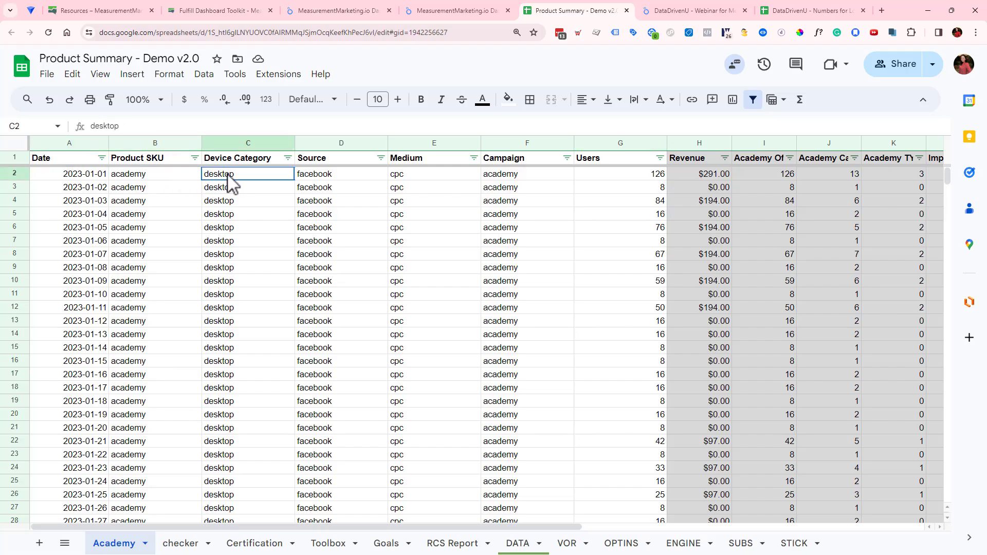
pyautogui.click(315, 177)
pyautogui.click(446, 177)
pyautogui.click(488, 178)
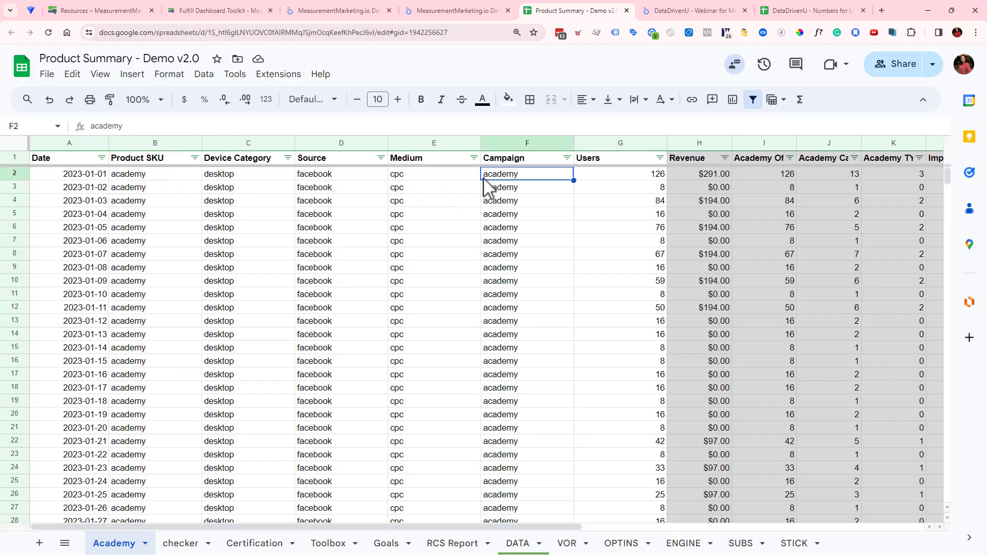
# Highlight the dimension columns in B1:F2 and the metric columns in G1:P2, and look over the Academy data
pyautogui.moveTo(159, 156); pyautogui.dragTo(539, 175)
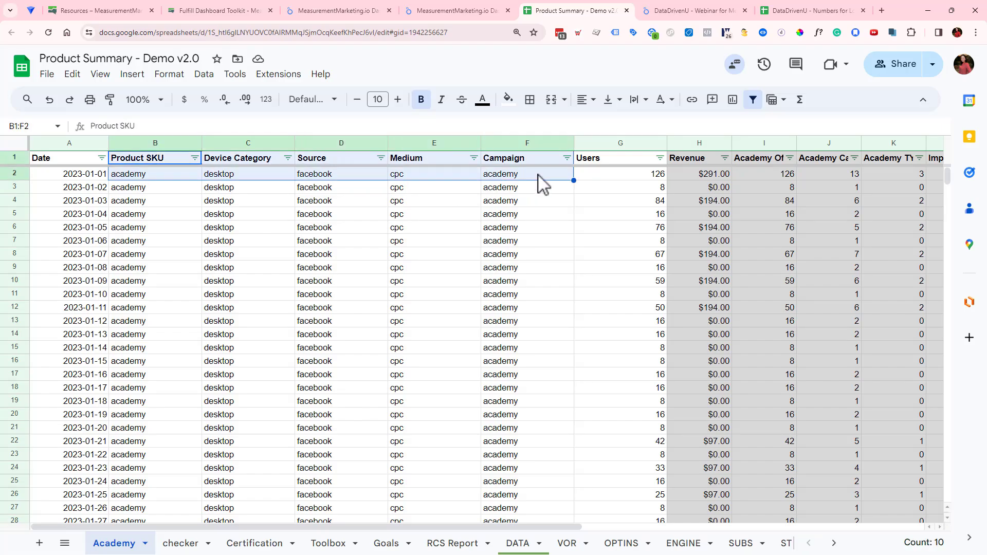
pyautogui.moveTo(627, 163); pyautogui.dragTo(802, 182)
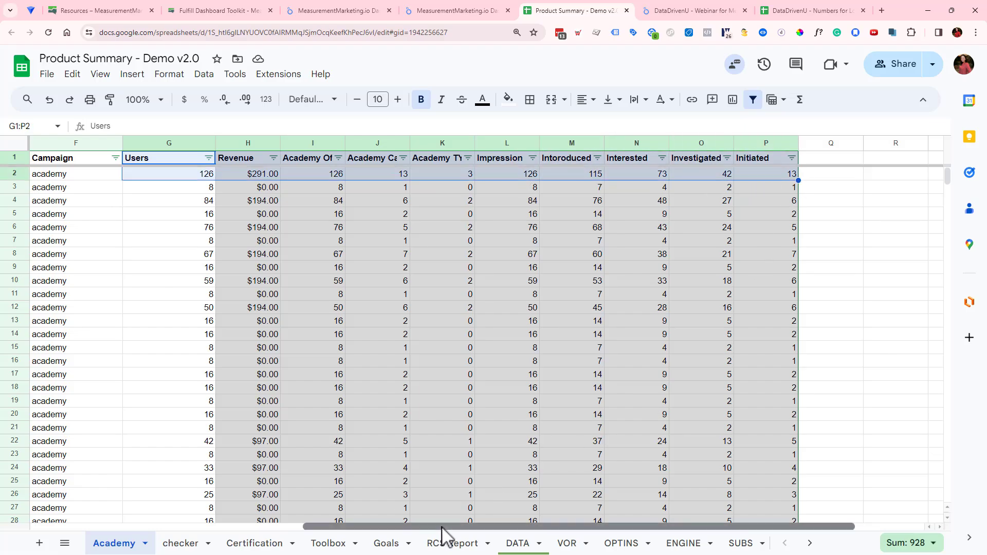
pyautogui.moveTo(441, 527); pyautogui.dragTo(170, 527)
pyautogui.scroll(-4, 276, 293)
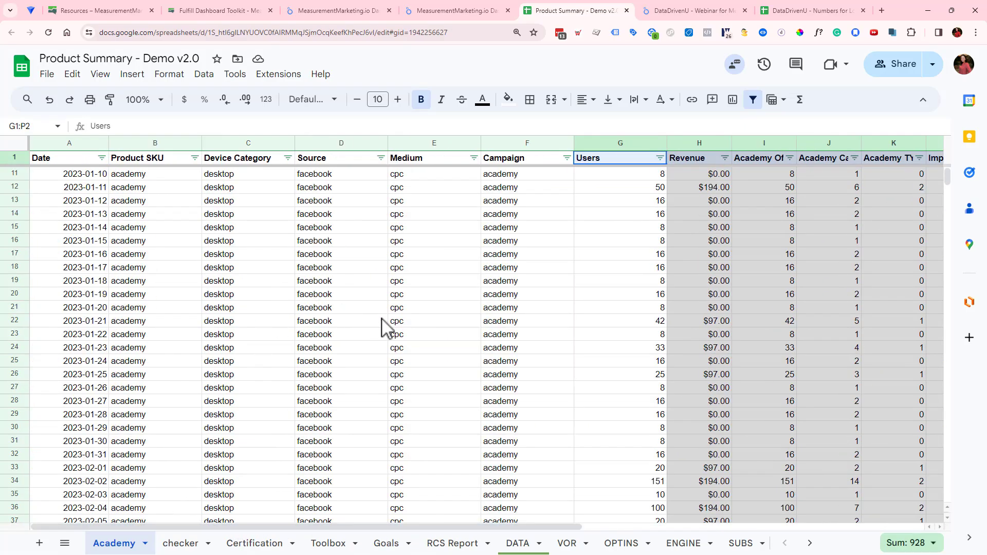
pyautogui.scroll(4, 443, 354)
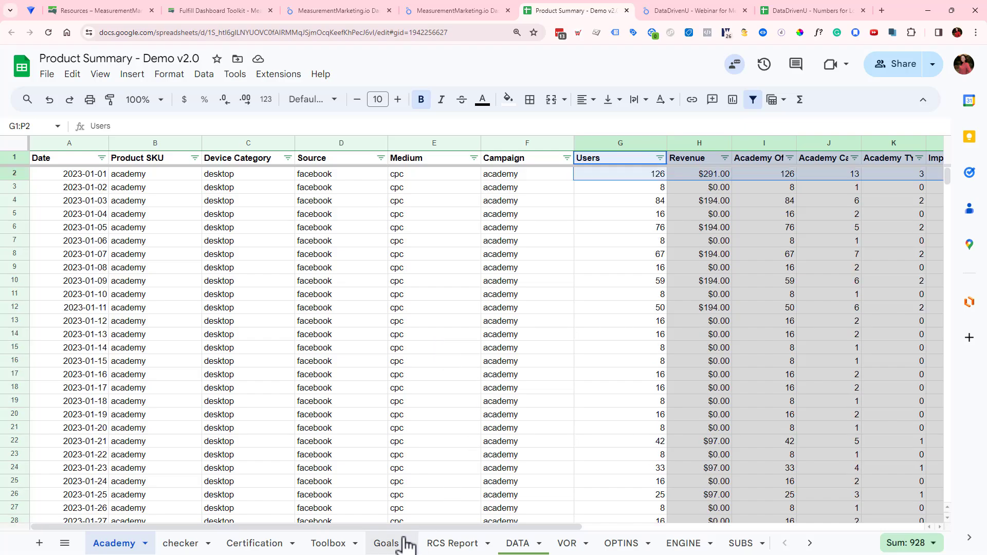
pyautogui.moveTo(404, 530); pyautogui.dragTo(577, 511)
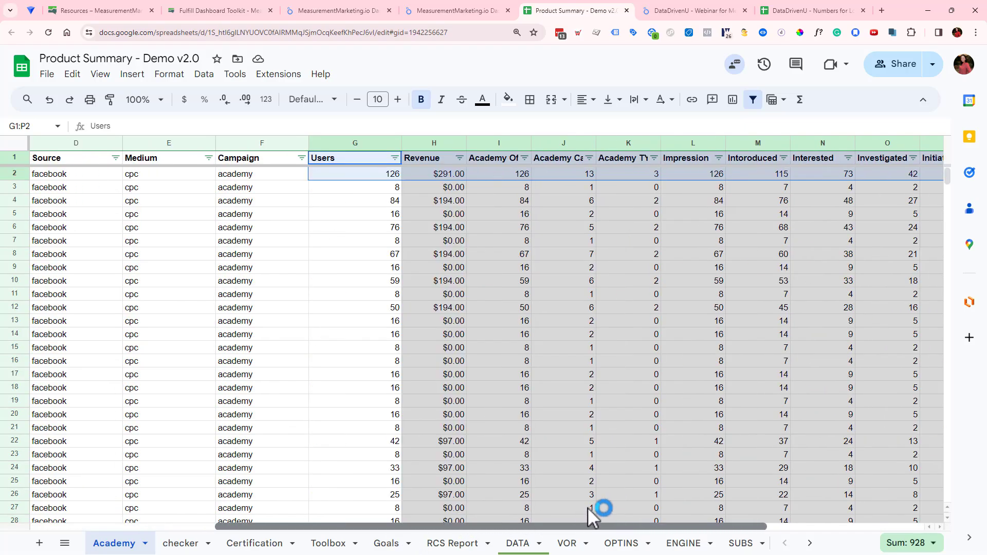
# Switch to the Academy dashboard, highlight the offer page and cart figures, and filter the source to google only
pyautogui.click(469, 9)
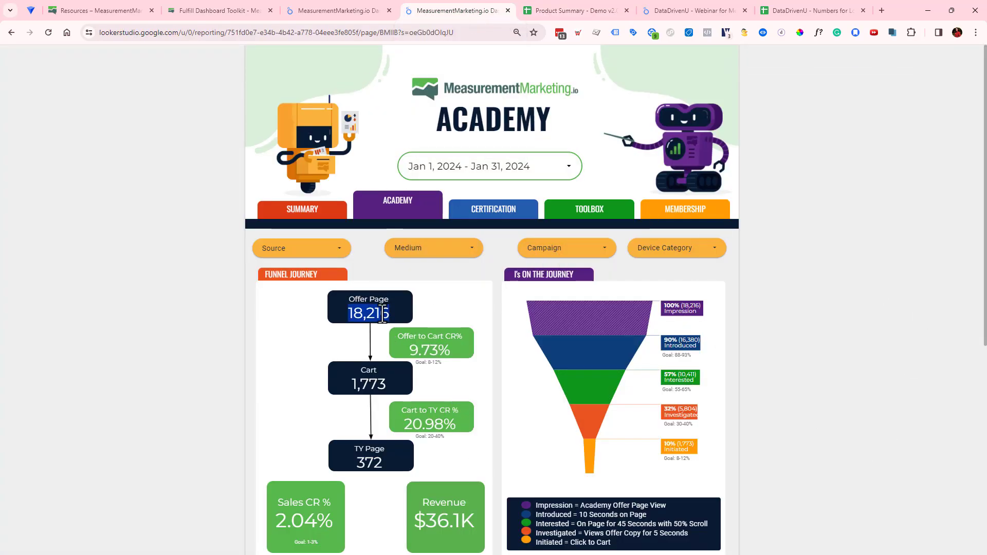
pyautogui.doubleClick(375, 369)
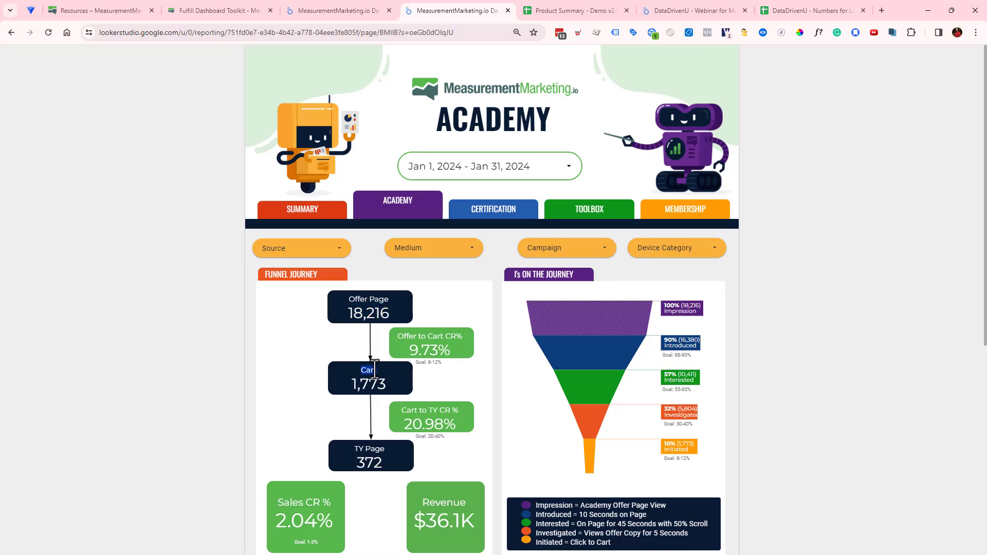
pyautogui.click(342, 254)
pyautogui.press('Escape')
pyautogui.click(337, 250)
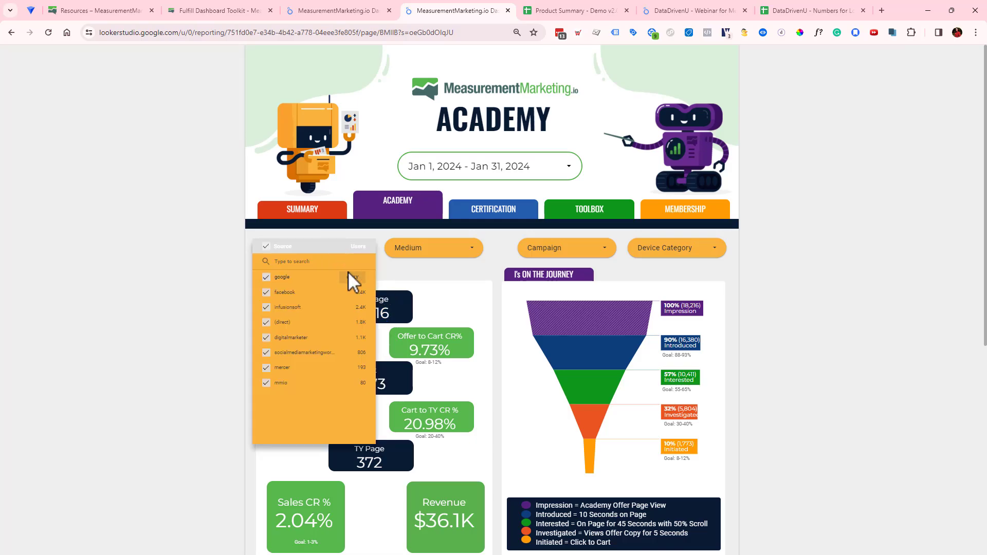
pyautogui.click(920, 406)
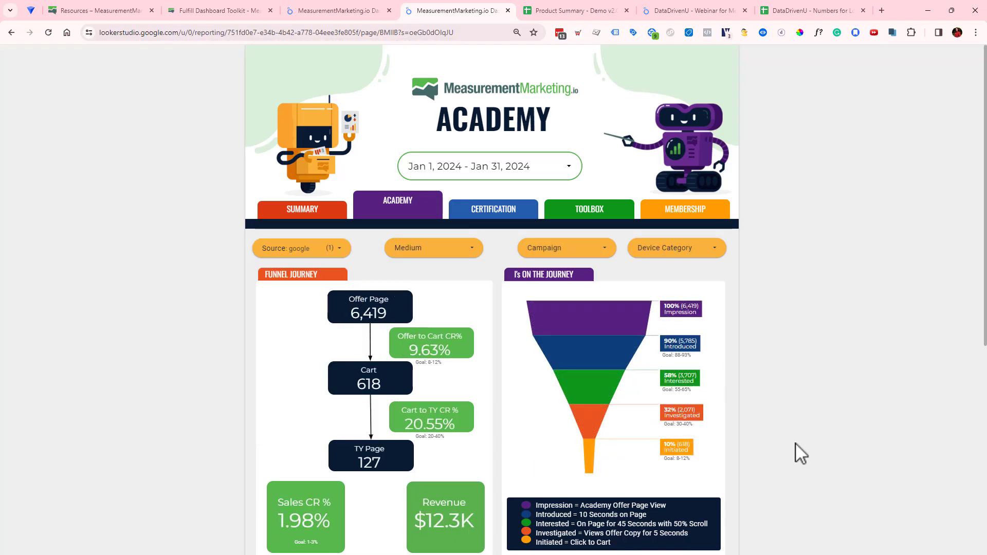
# Reset the Academy dashboard's source filter to include all sources
pyautogui.click(337, 249)
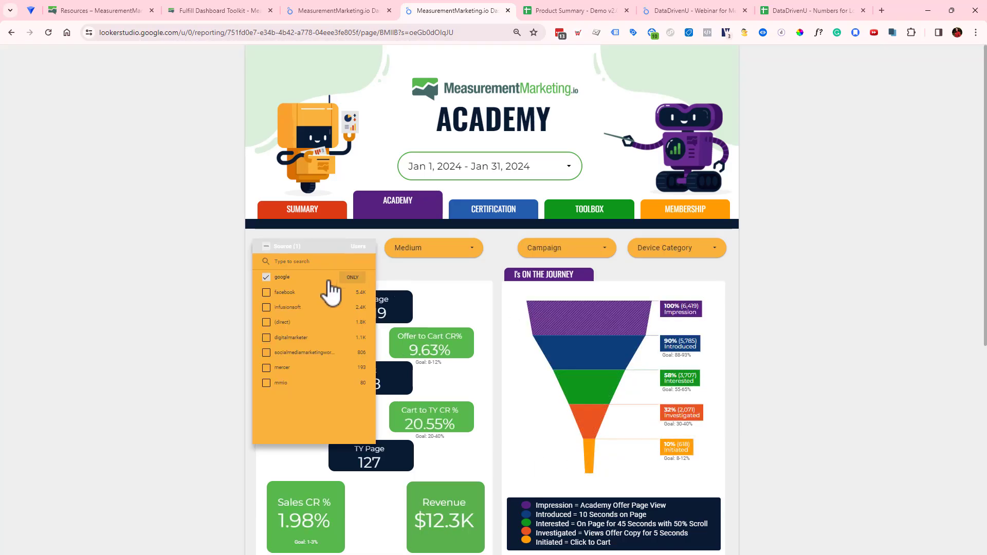
pyautogui.click(266, 246)
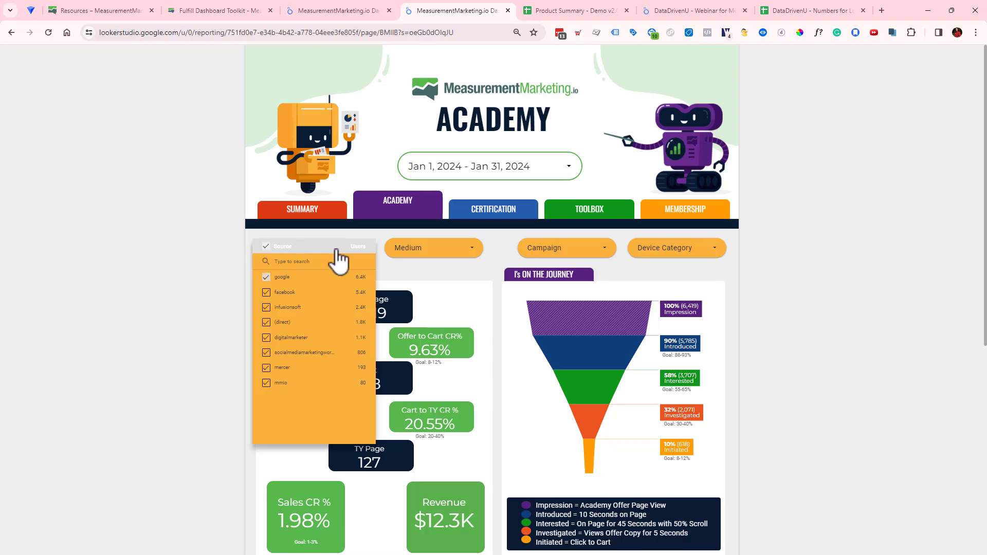
pyautogui.click(805, 333)
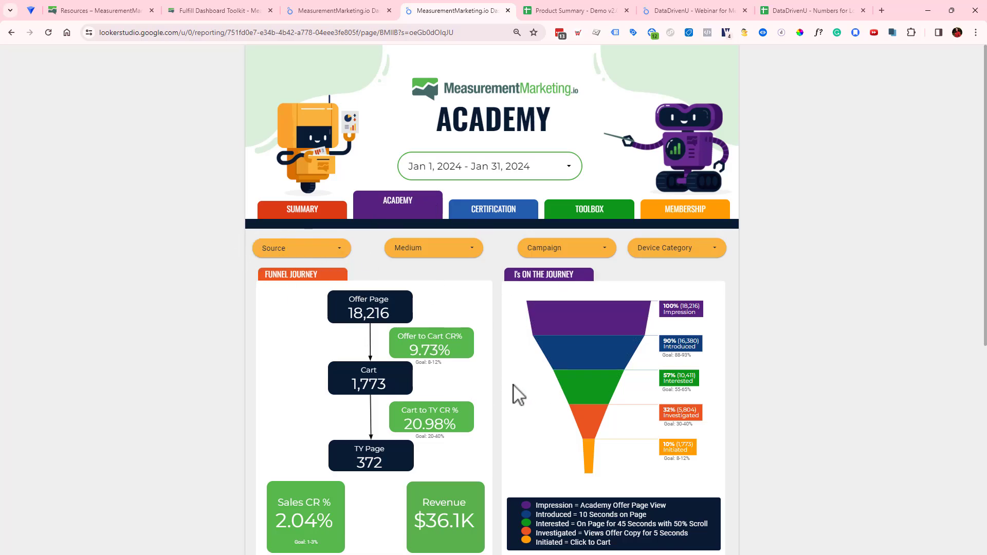
# View the DataDrivenU Webinar Summary report and the DataDrivenU - Numbers for Looker Studio spreadsheet behind it
pyautogui.click(661, 11)
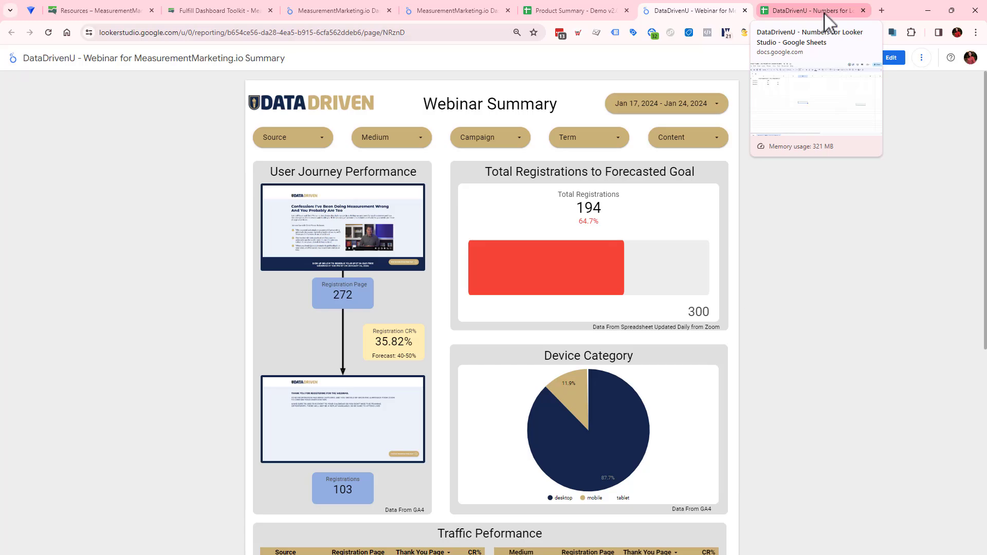
pyautogui.click(828, 22)
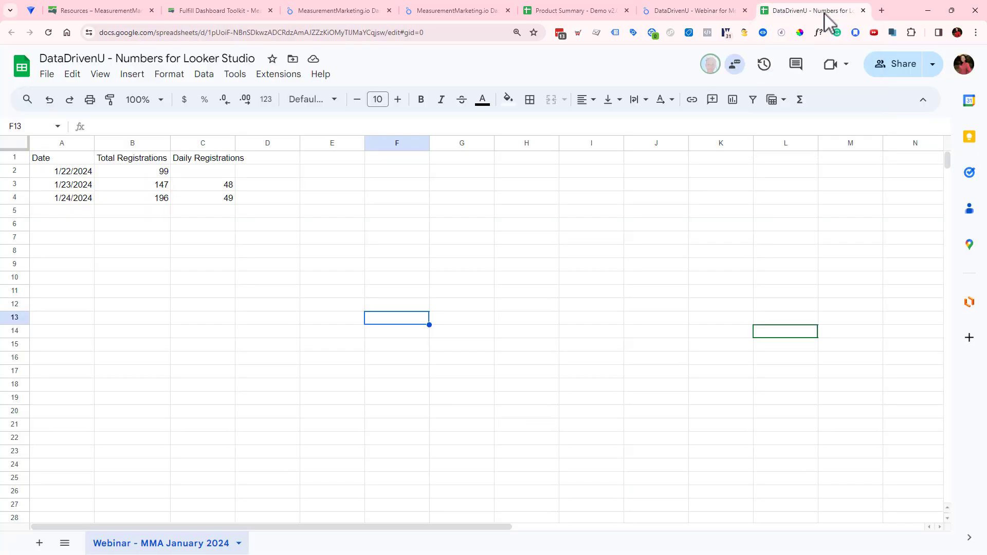
pyautogui.click(636, 404)
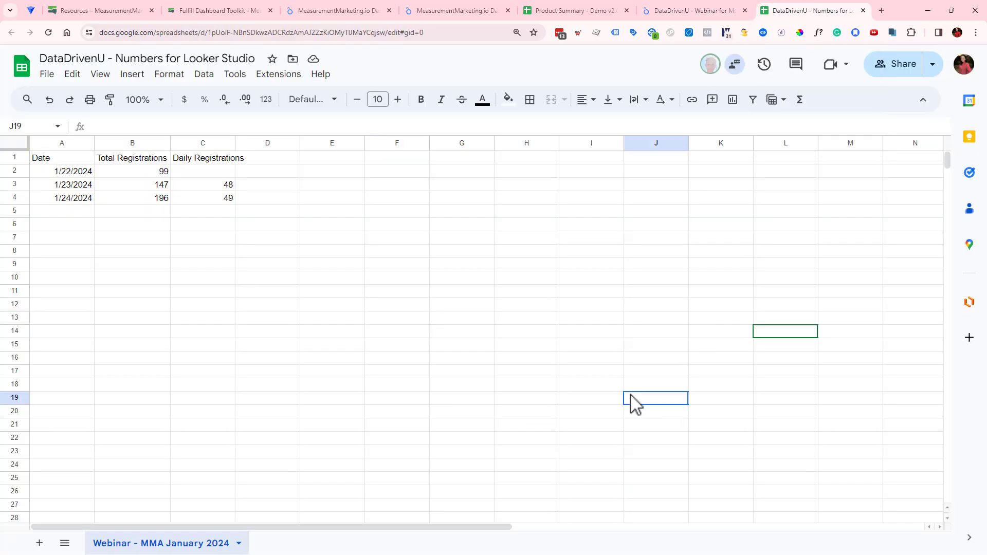
# Go through the Total Registrations entries in cells B2 to B4 for the dates 1/22/2024 to 1/24/2024
pyautogui.click(135, 173)
pyautogui.click(133, 185)
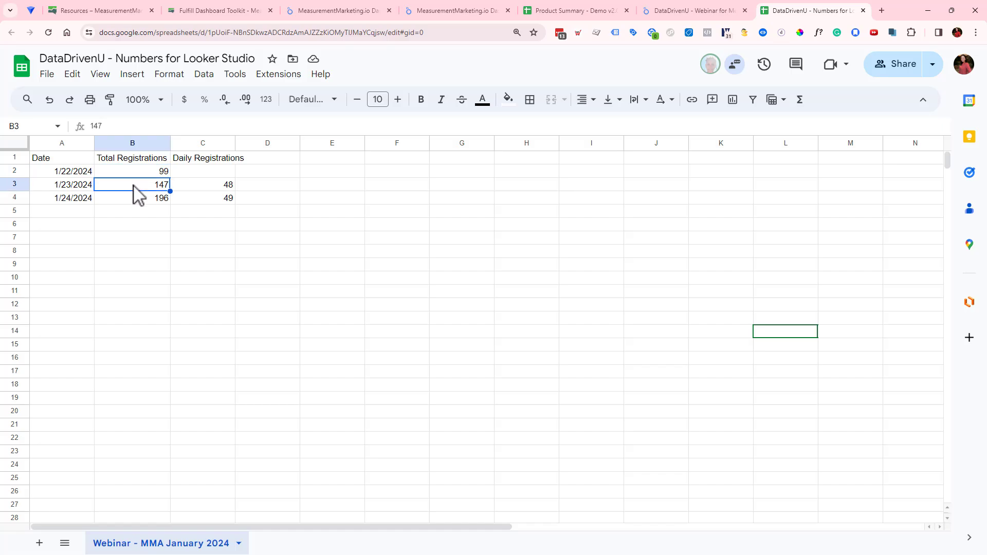
pyautogui.click(131, 199)
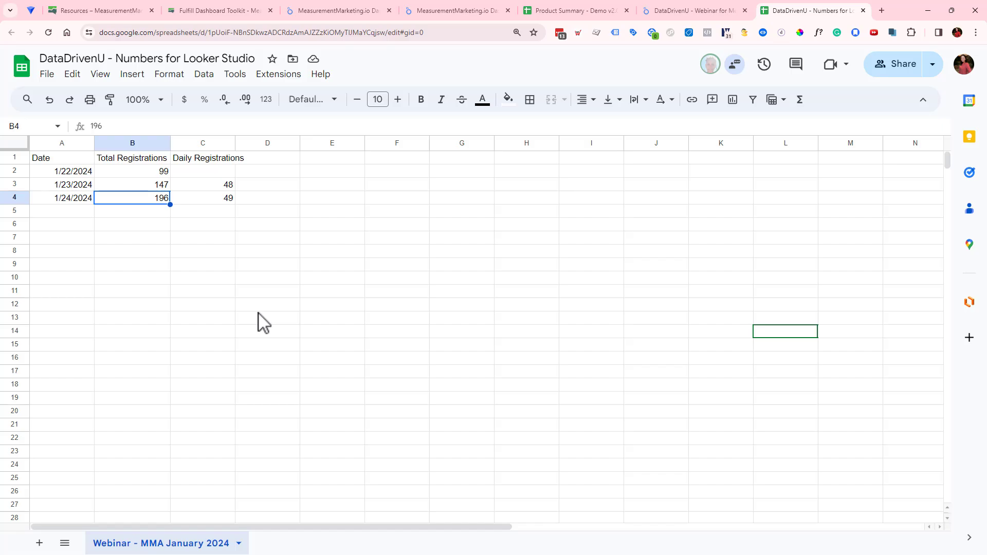
pyautogui.click(160, 175)
pyautogui.click(156, 187)
pyautogui.click(151, 200)
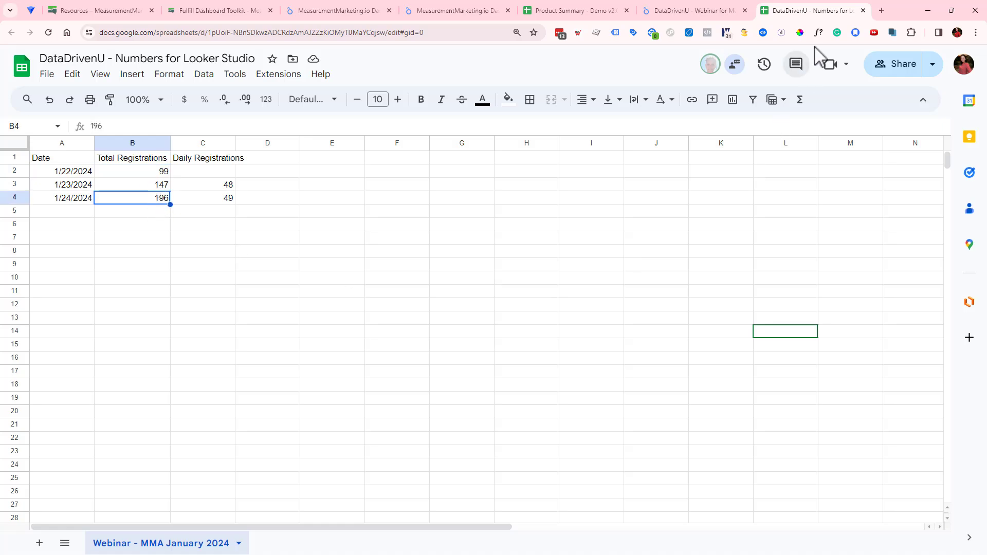
# Open the Webinar Summary report in edit mode with the Total Registrations scorecard selected
pyautogui.click(731, 10)
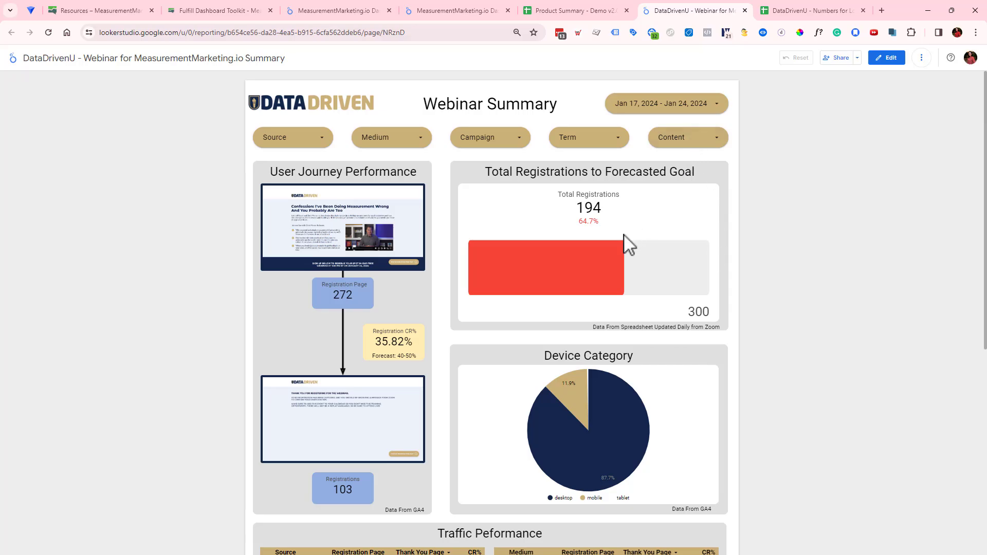
pyautogui.click(887, 58)
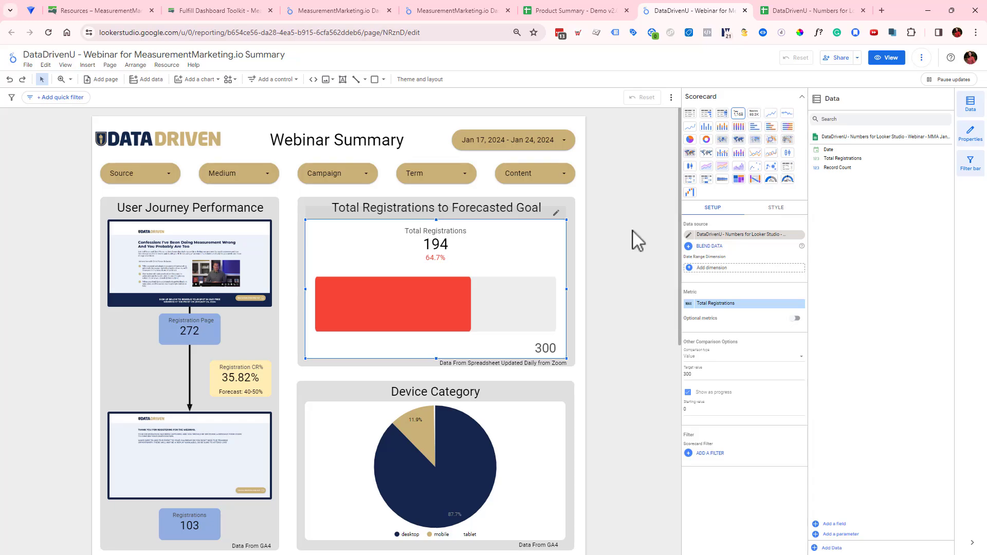
# Compare the registrations spreadsheet with the Total Registrations scorecard, and review the report's traffic performance tables
pyautogui.click(806, 10)
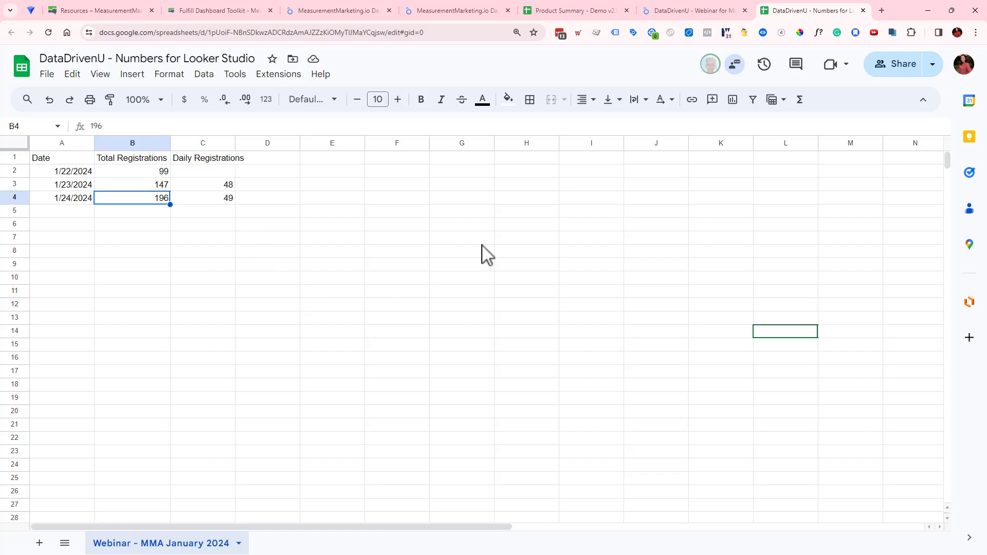
pyautogui.click(677, 11)
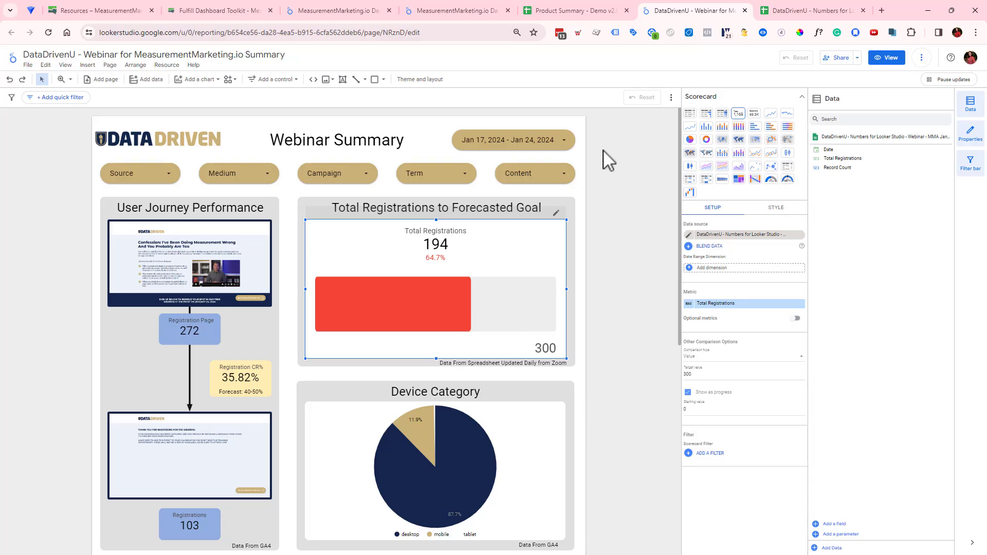
pyautogui.click(800, 10)
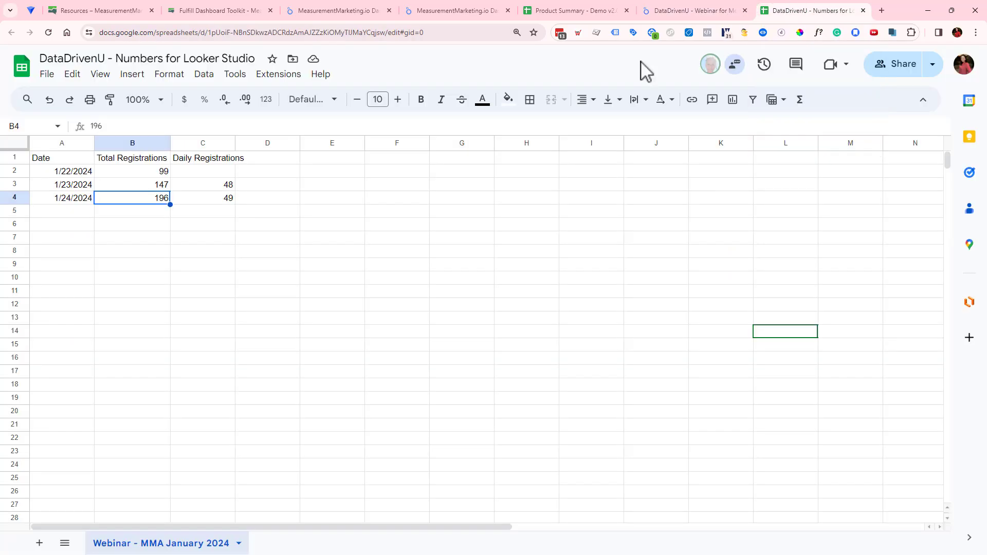
pyautogui.click(685, 10)
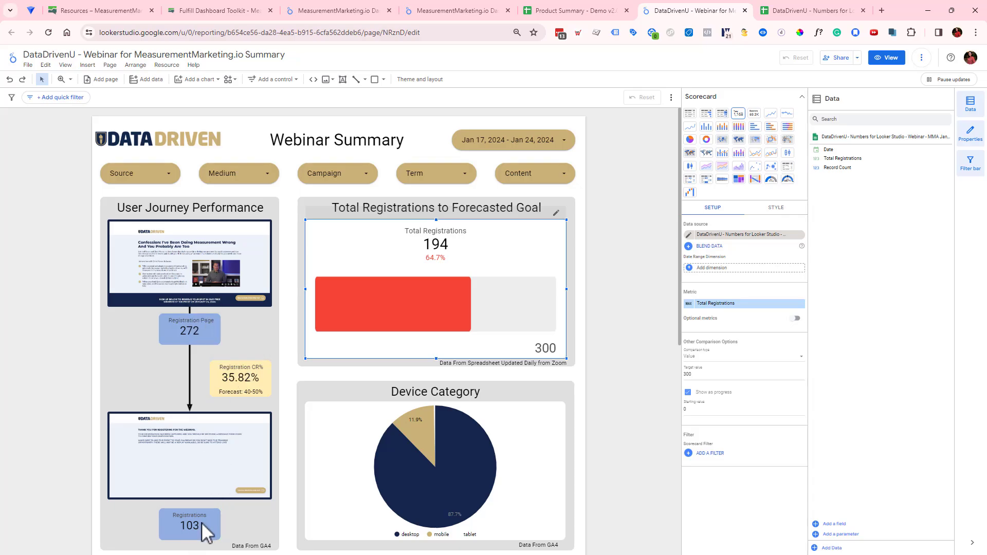
pyautogui.scroll(-5, 206, 532)
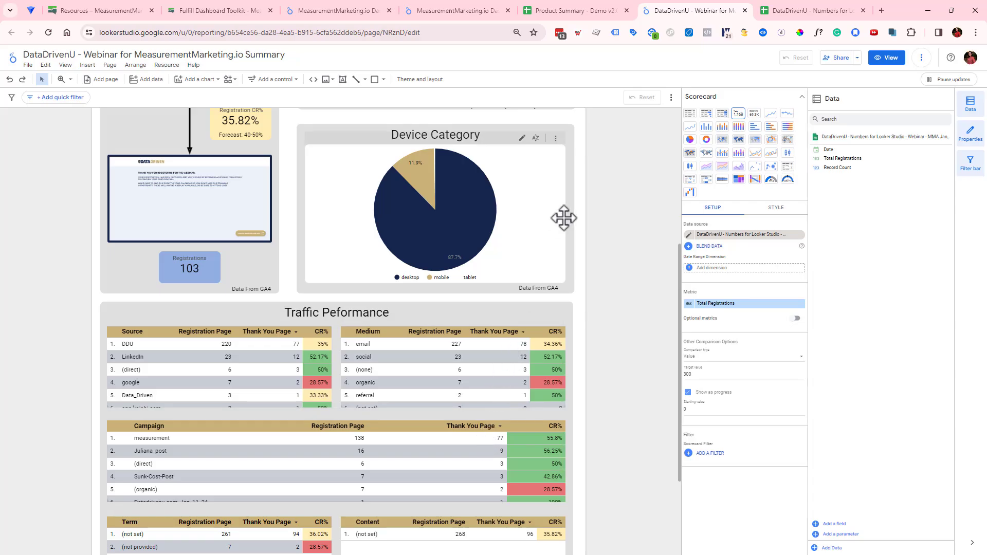
pyautogui.scroll(5, 564, 218)
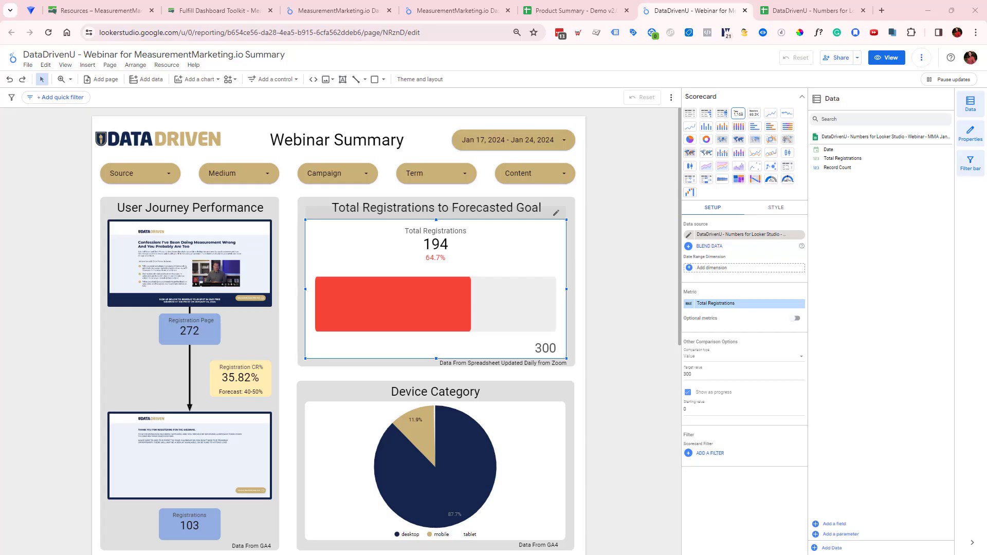
# Switch to the untitled Looker Studio report in the Incognito window, showing the connectors for adding data
pyautogui.moveTo(986, 154); pyautogui.dragTo(591, 154)
pyautogui.click(700, 157)
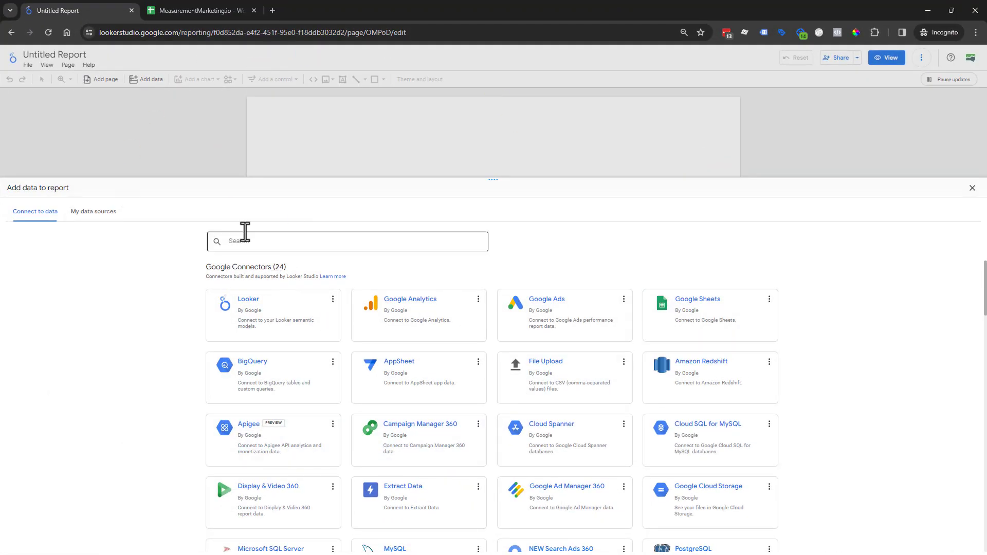
# Add the Workshop Example worksheet of the MeasurementMarketing.io spreadsheet to the report through the Google Sheets connector, using first row as headers
pyautogui.click(738, 324)
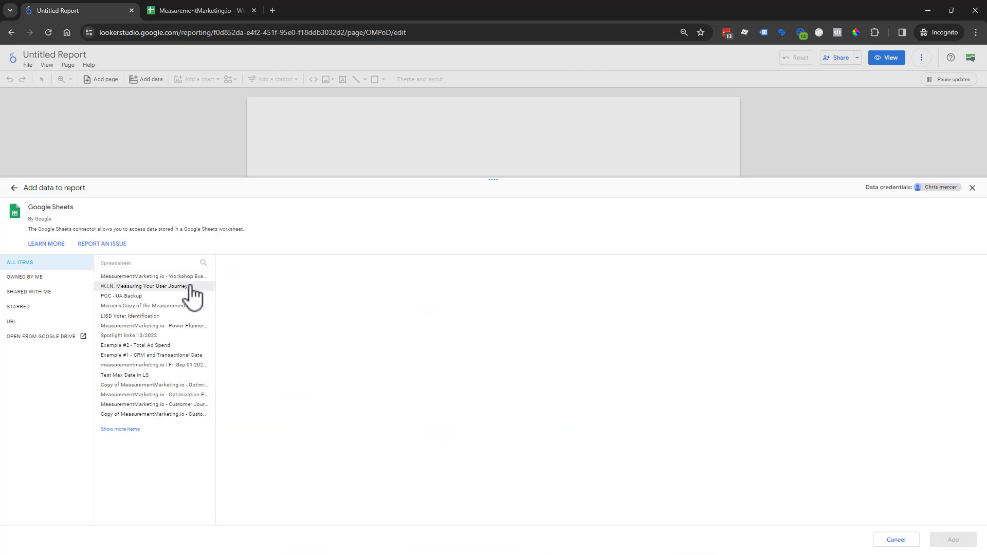
pyautogui.click(165, 277)
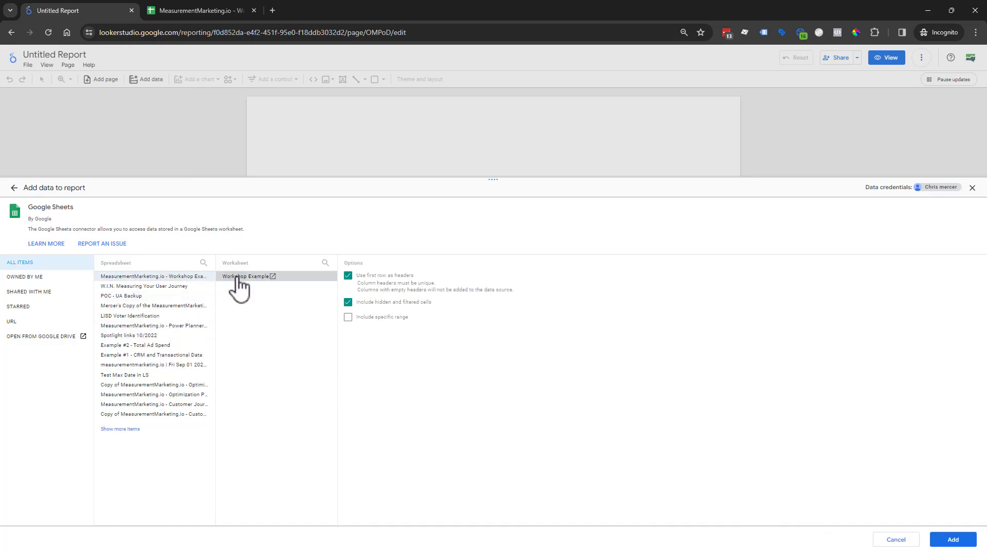
pyautogui.click(953, 541)
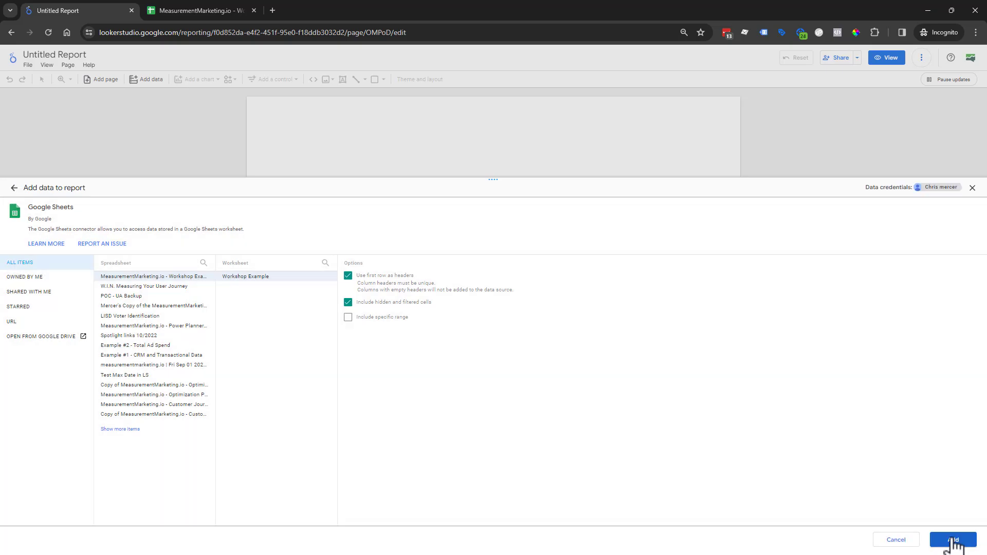
pyautogui.click(953, 540)
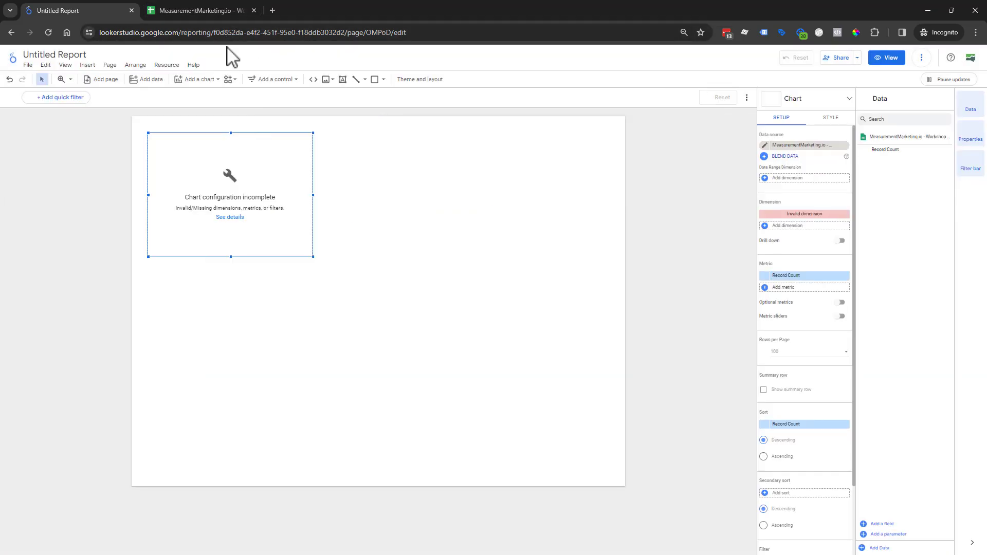
# Switch to the Workshop Example spreadsheet in Google Sheets and enter the header Date in cell A1
pyautogui.click(189, 10)
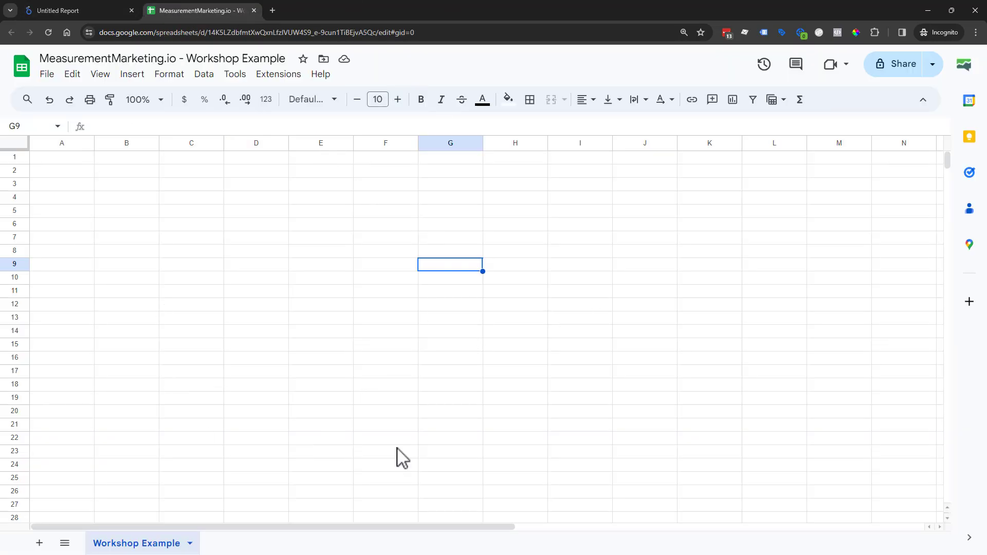
pyautogui.click(73, 160)
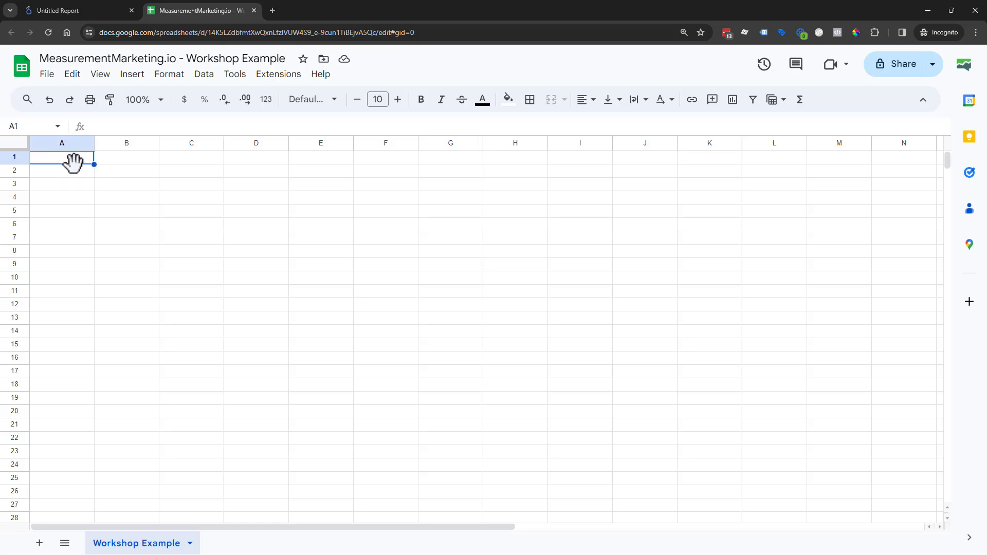
pyautogui.write('Date')
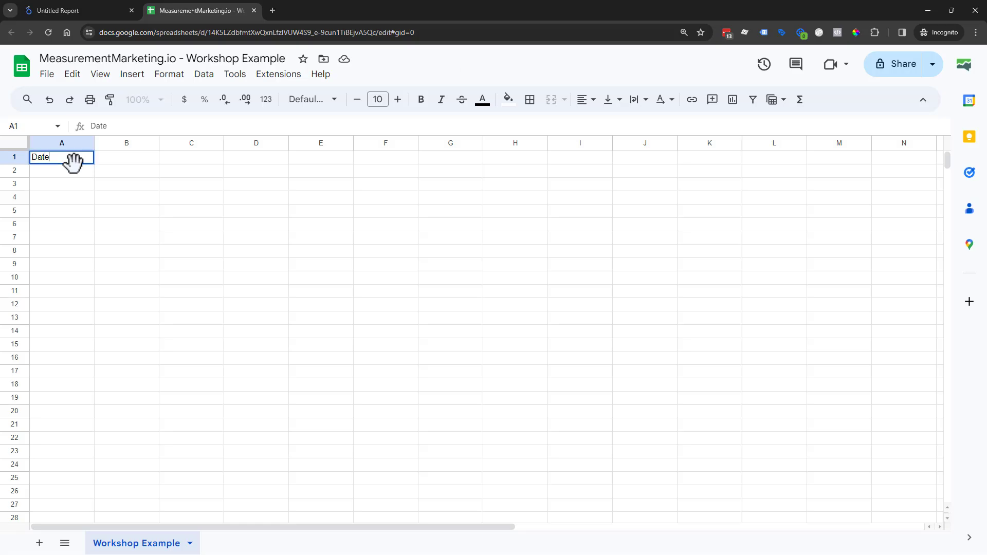
pyautogui.press('Return')
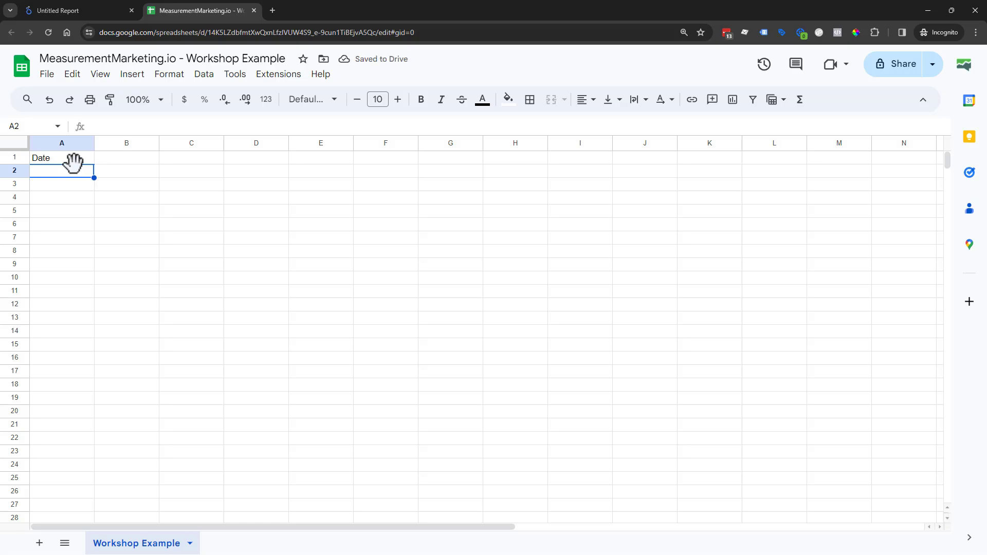
pyautogui.click(72, 162)
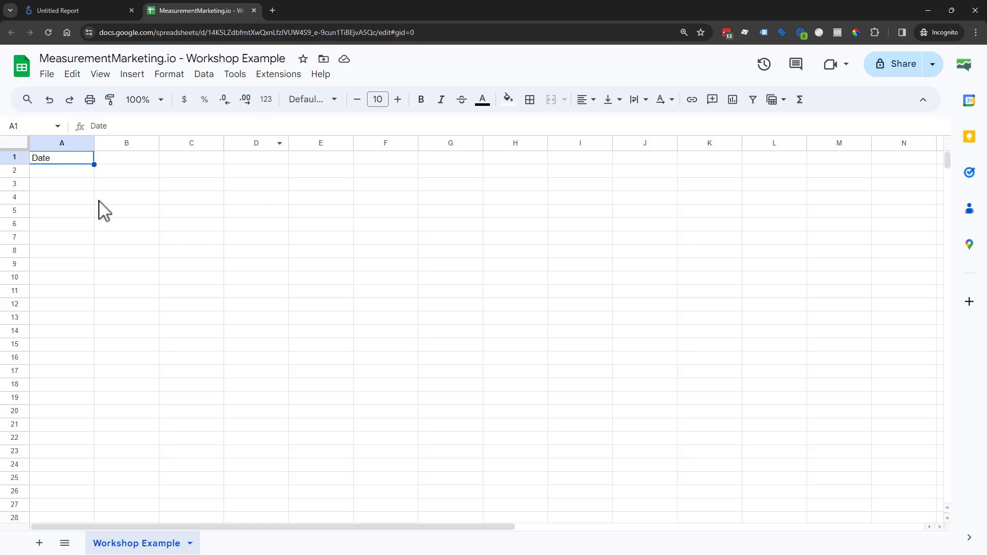
# Enter the dates 1/1/2024 in cell A2 and 1/2/2024 in cell A3
pyautogui.click(73, 172)
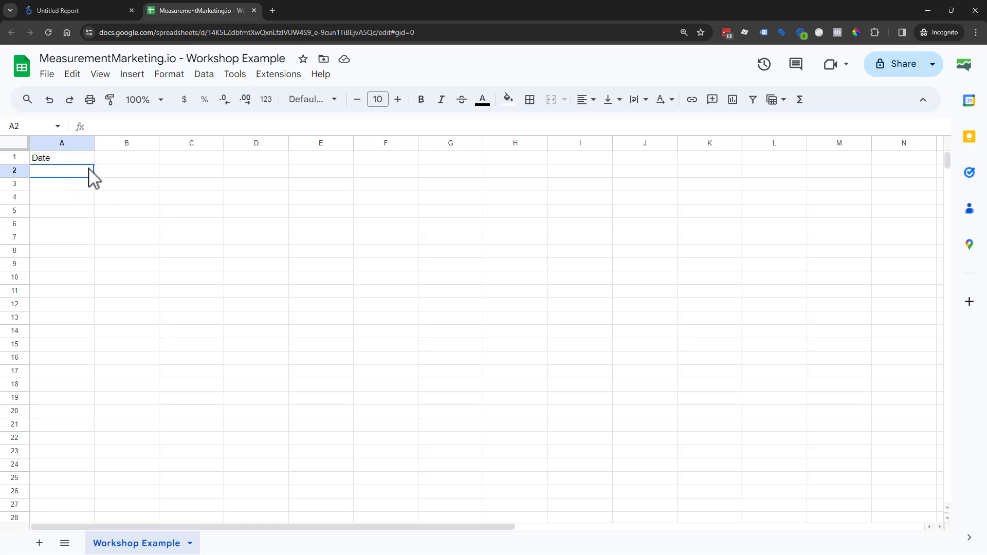
pyautogui.write('1/1/2024')
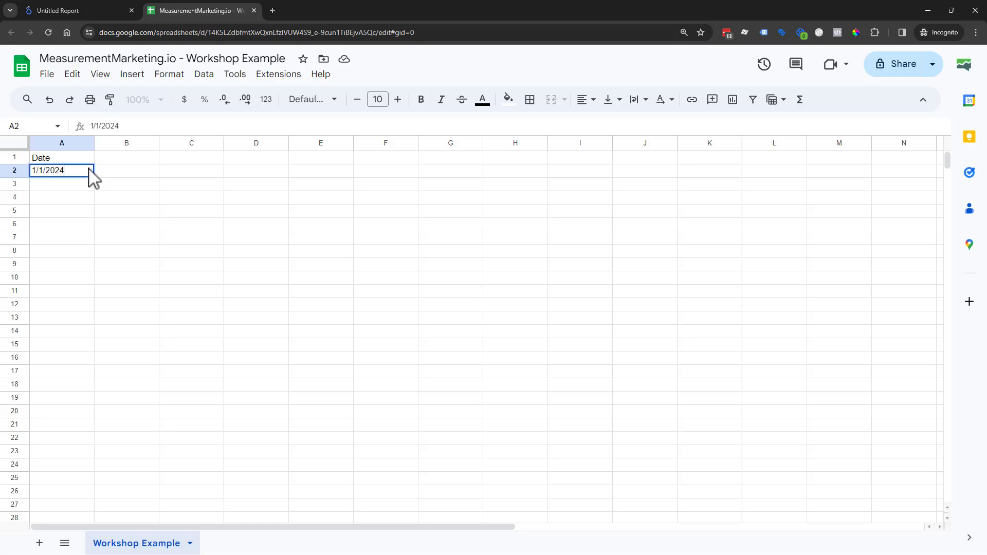
pyautogui.press('Return')
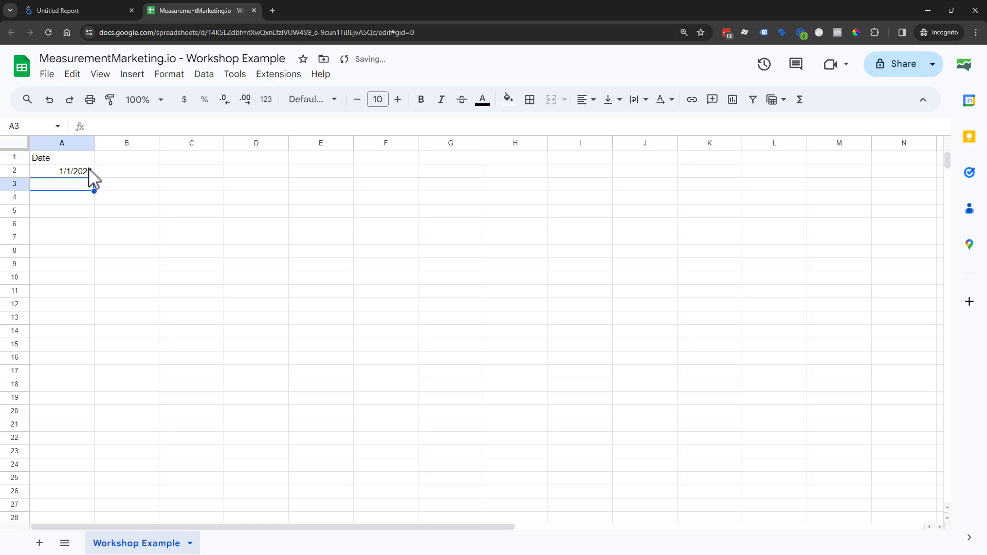
pyautogui.write('1/2/2')
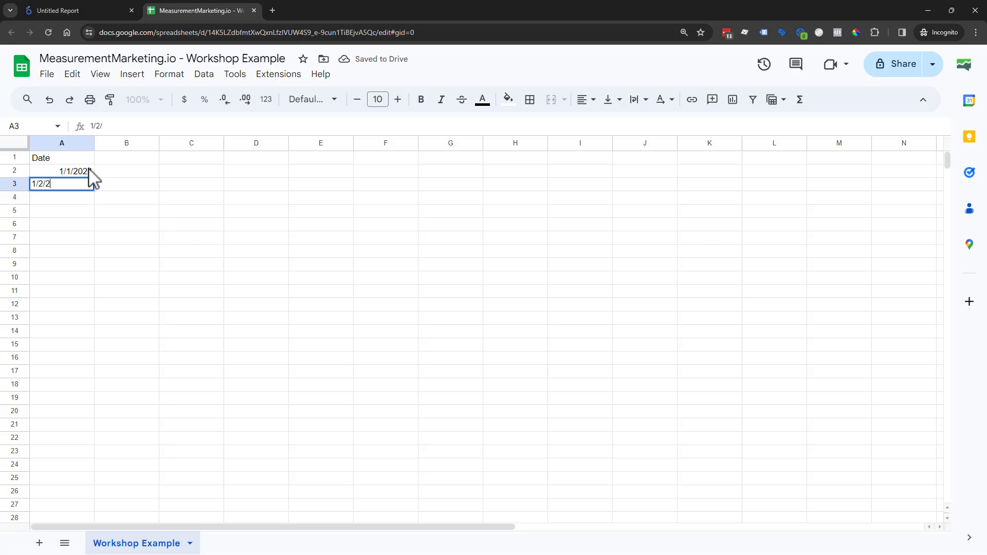
pyautogui.write('024')
pyautogui.press('Return')
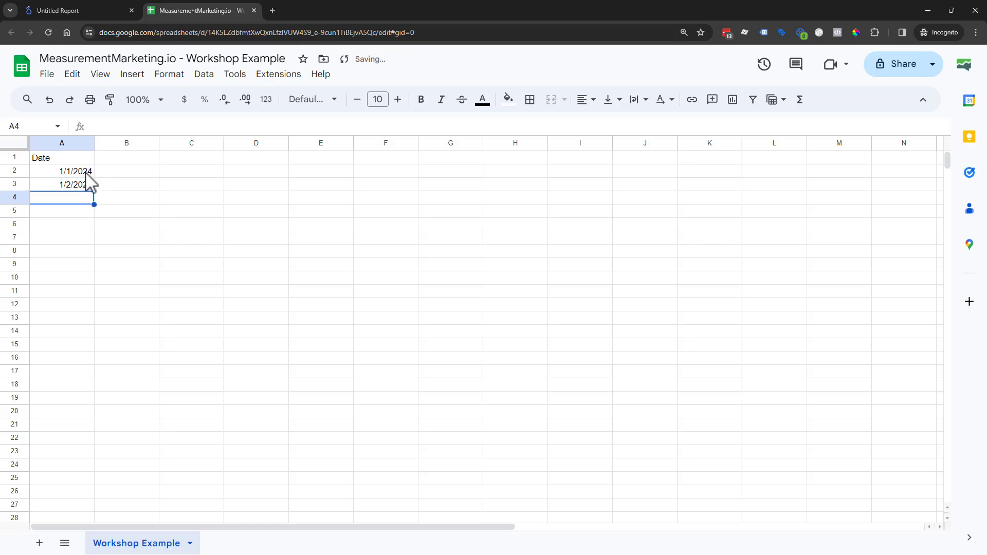
# Extend the date series from A2:A3 down column A to row 29
pyautogui.moveTo(86, 176); pyautogui.dragTo(87, 188)
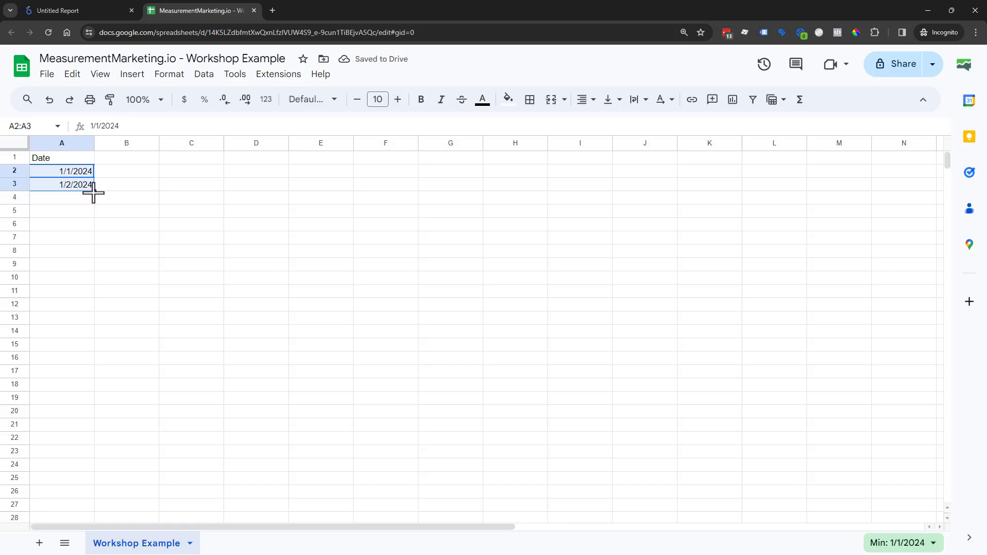
pyautogui.moveTo(93, 192); pyautogui.dragTo(90, 452)
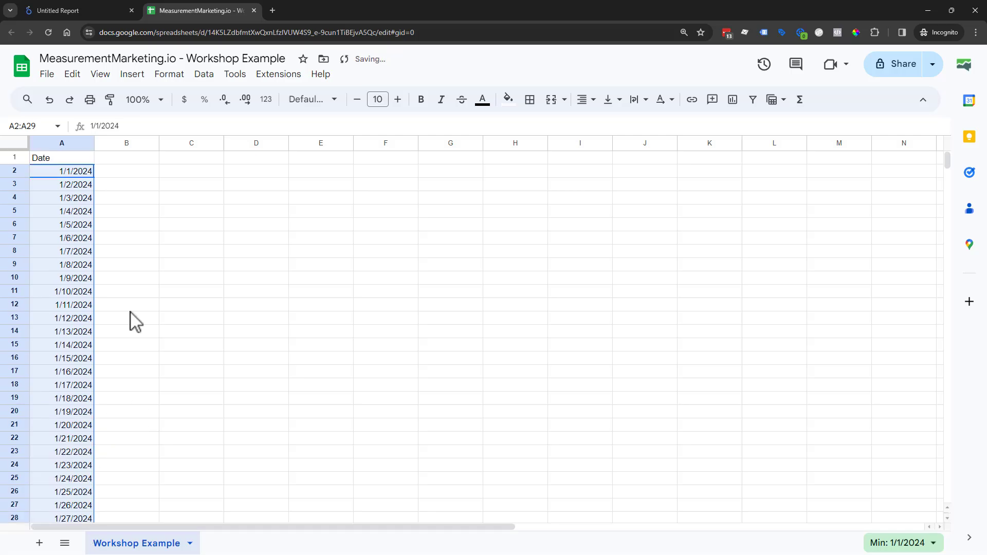
pyautogui.click(121, 265)
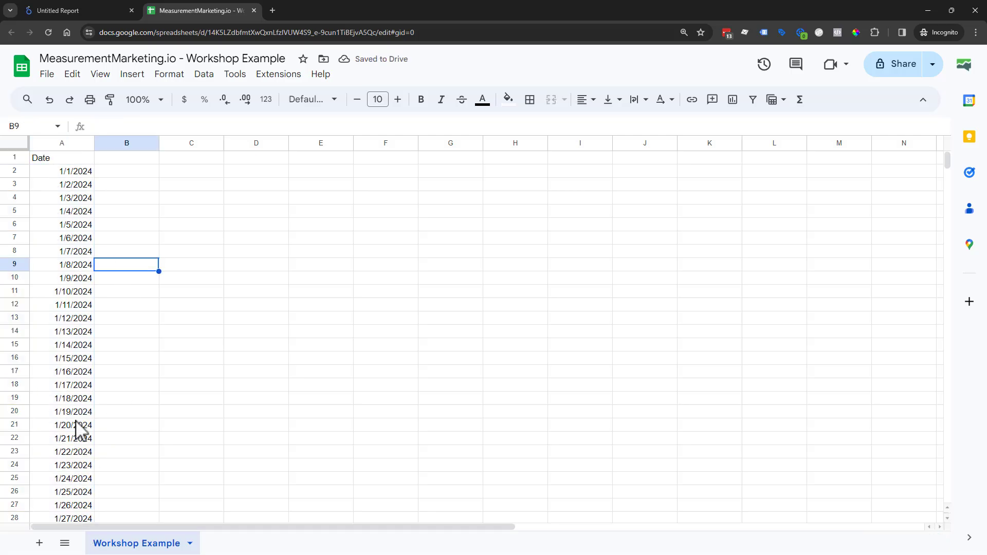
# Return to the untitled Looker Studio report, select the incomplete chart, and refresh the report data
pyautogui.click(89, 9)
pyautogui.click(392, 254)
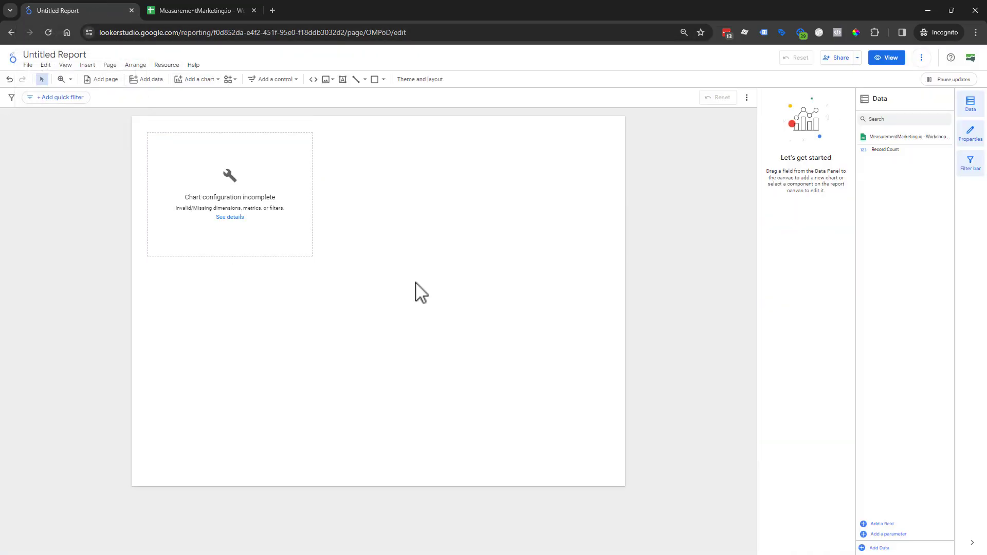
pyautogui.click(288, 238)
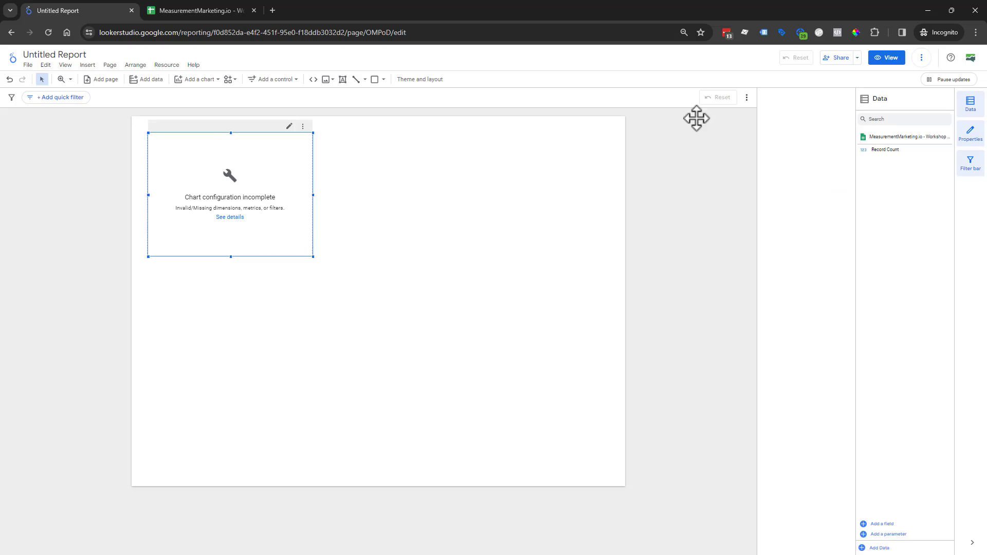
pyautogui.click(922, 58)
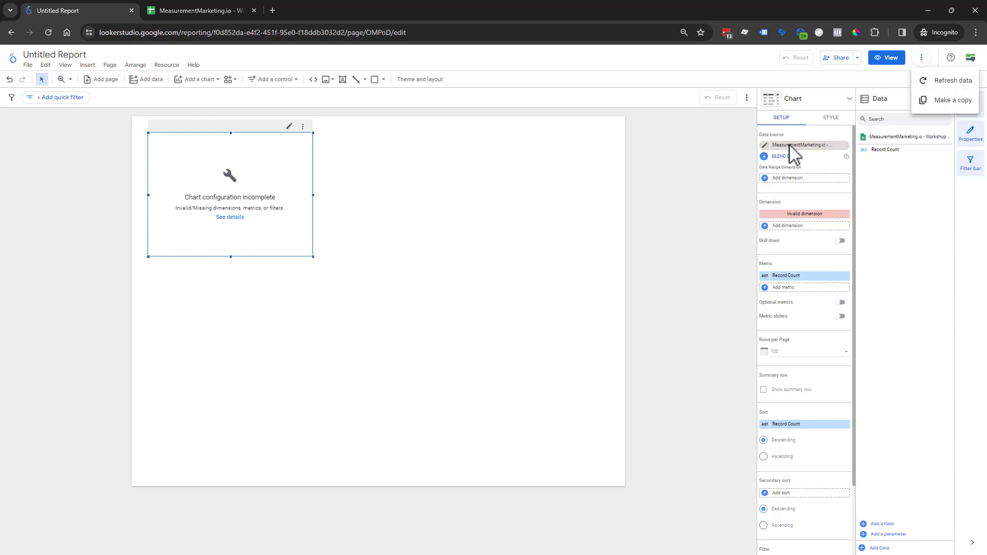
pyautogui.click(953, 82)
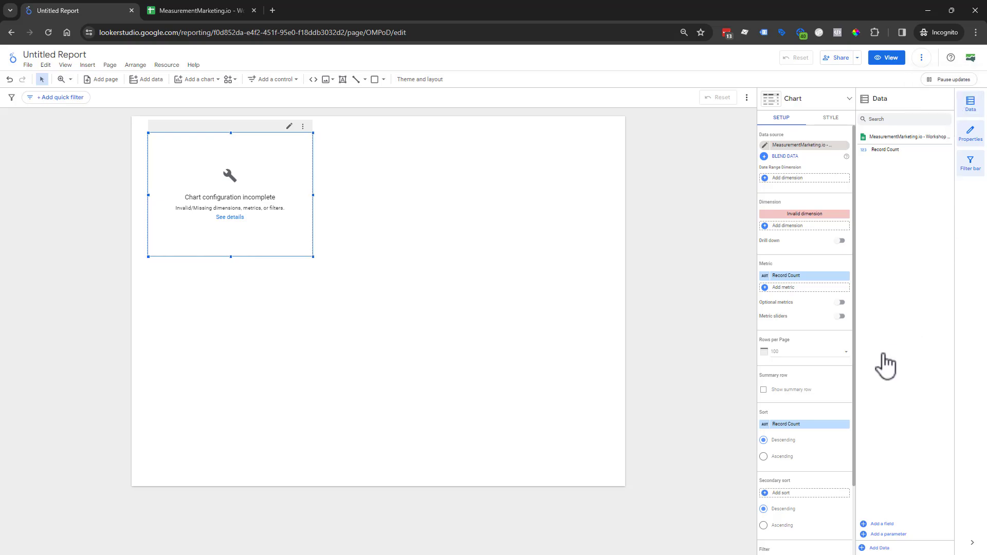
# Open the chart's data source, check header row 1 in the spreadsheet, then refresh the fields and apply the new Date field
pyautogui.click(765, 146)
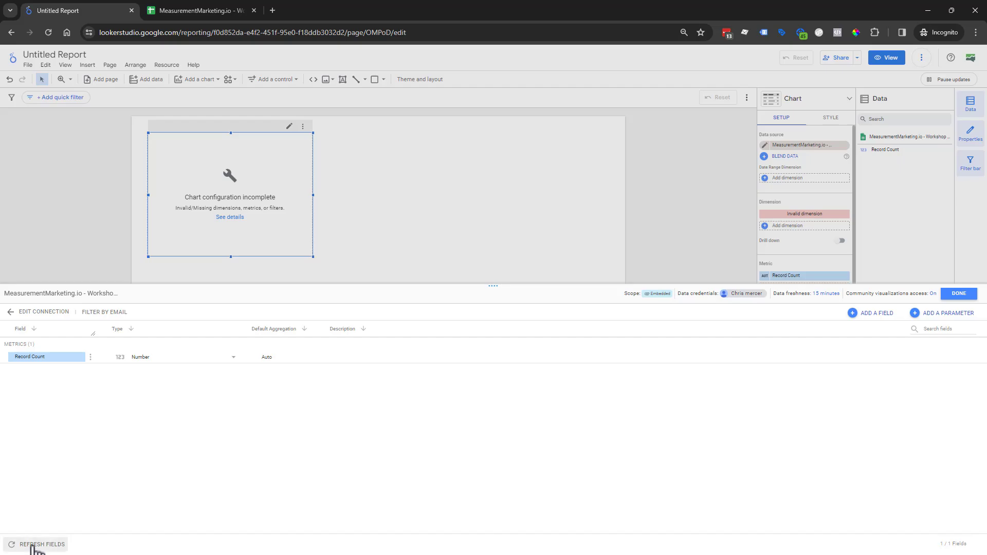
pyautogui.click(167, 12)
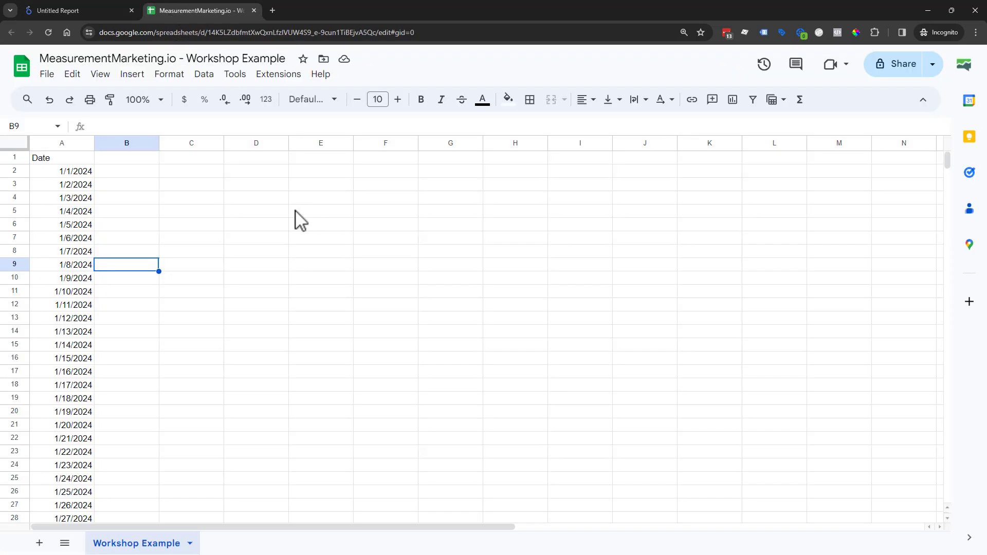
pyautogui.click(221, 229)
pyautogui.click(15, 157)
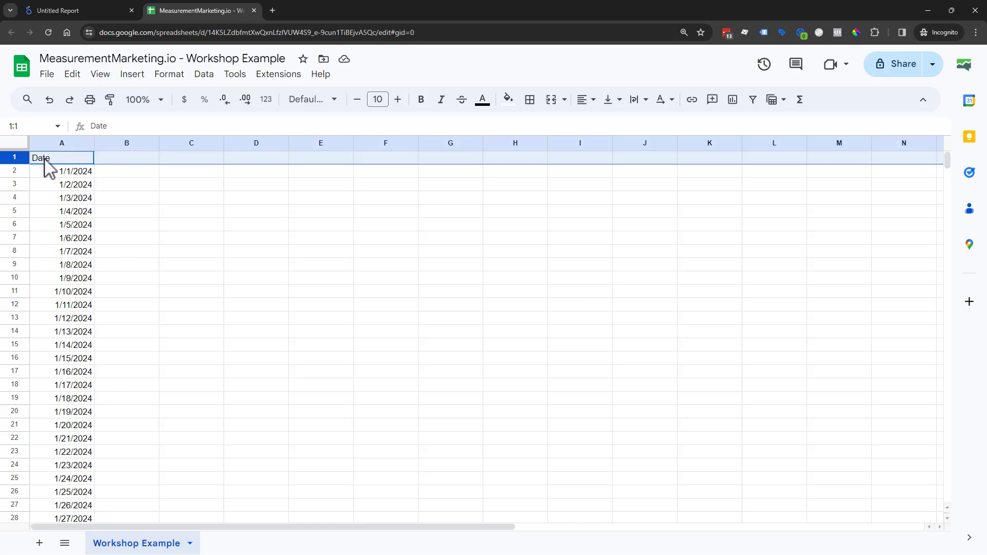
pyautogui.click(112, 11)
pyautogui.click(57, 544)
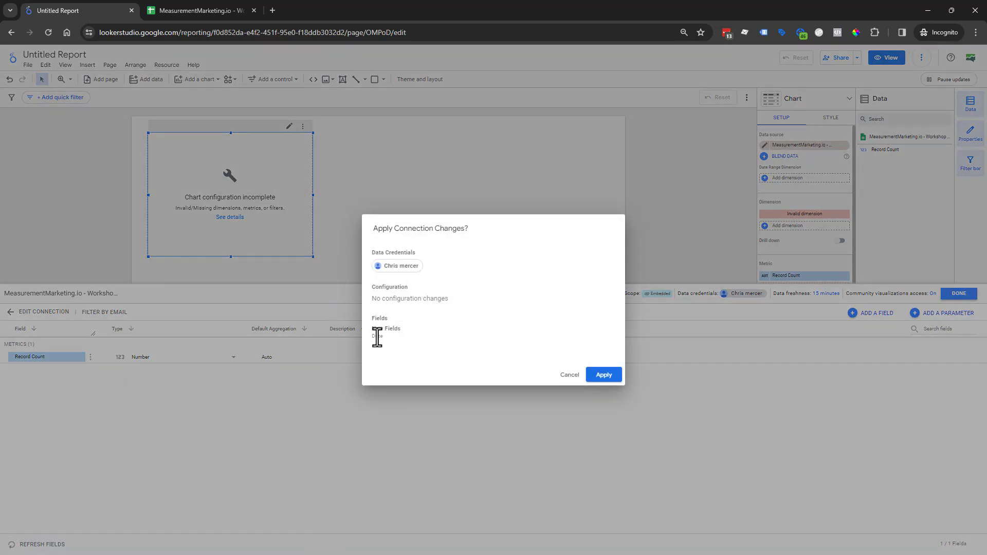
pyautogui.moveTo(373, 329); pyautogui.dragTo(380, 337)
pyautogui.click(604, 375)
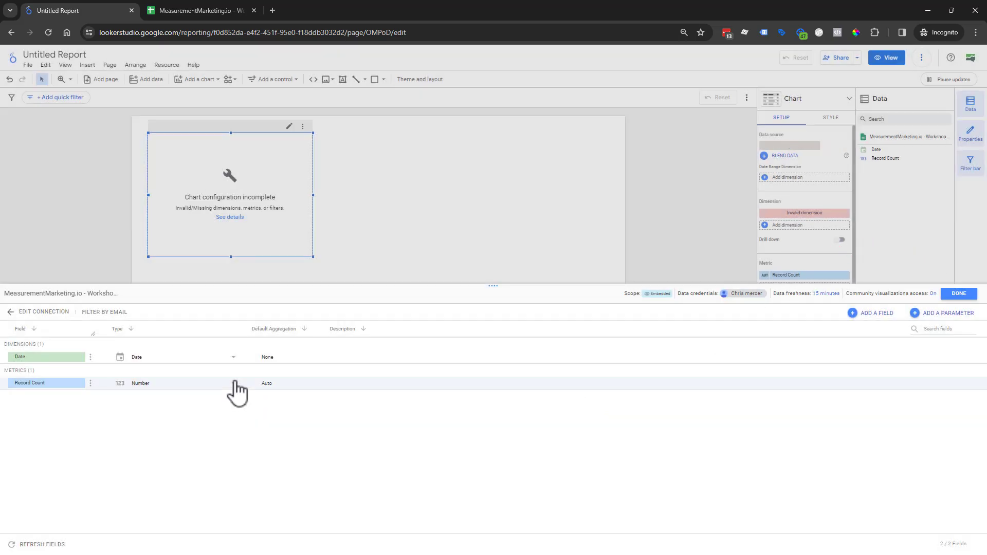
# Review the available data types for the Date field, keep Date, and finish editing the data source
pyautogui.click(155, 360)
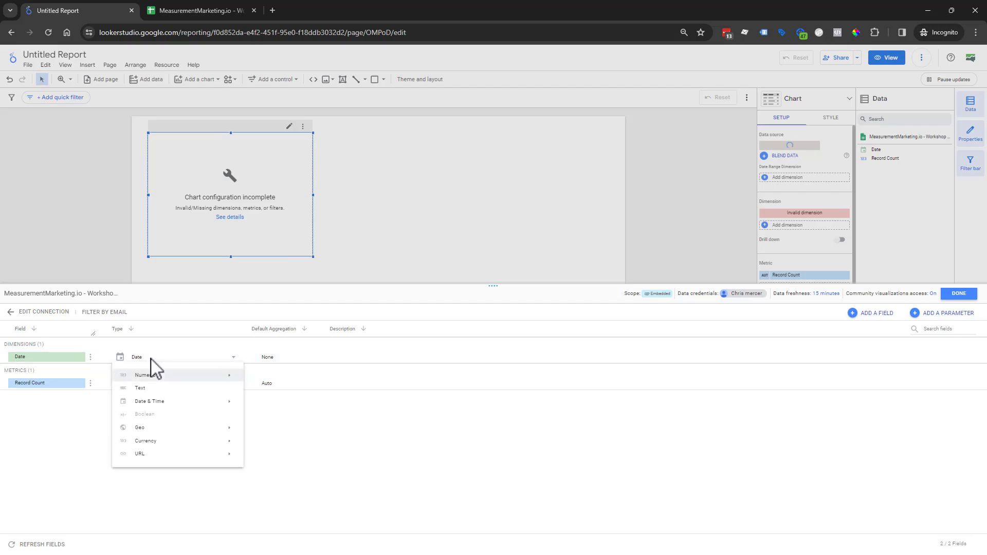
pyautogui.click(81, 439)
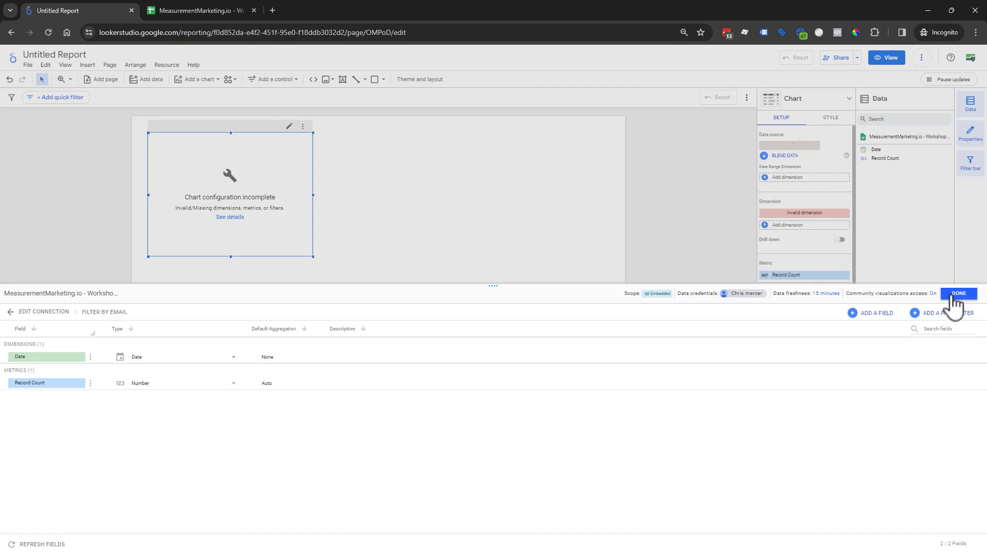
pyautogui.click(957, 296)
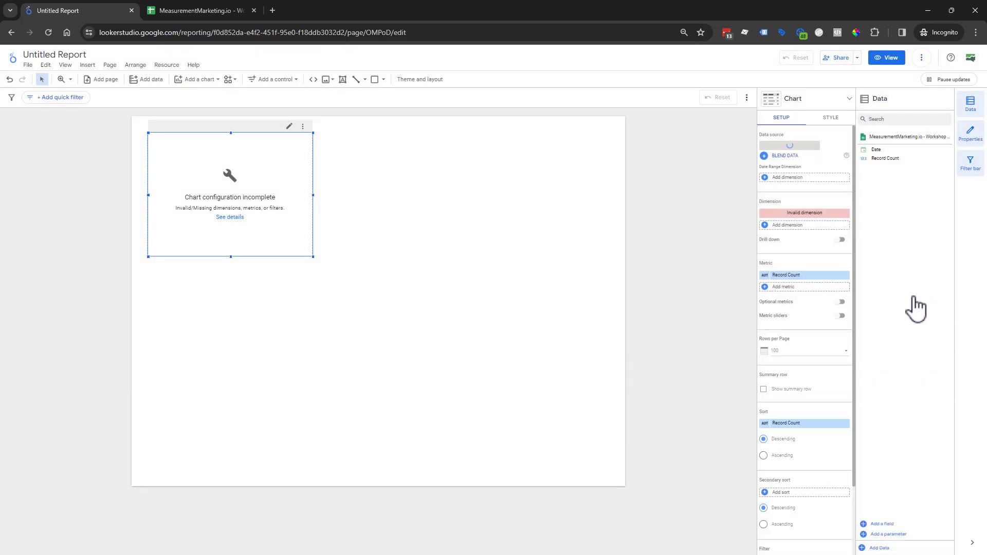
# Switch back to the Workshop Example spreadsheet and enter the header Registrations in cell B1
pyautogui.click(224, 7)
pyautogui.click(242, 212)
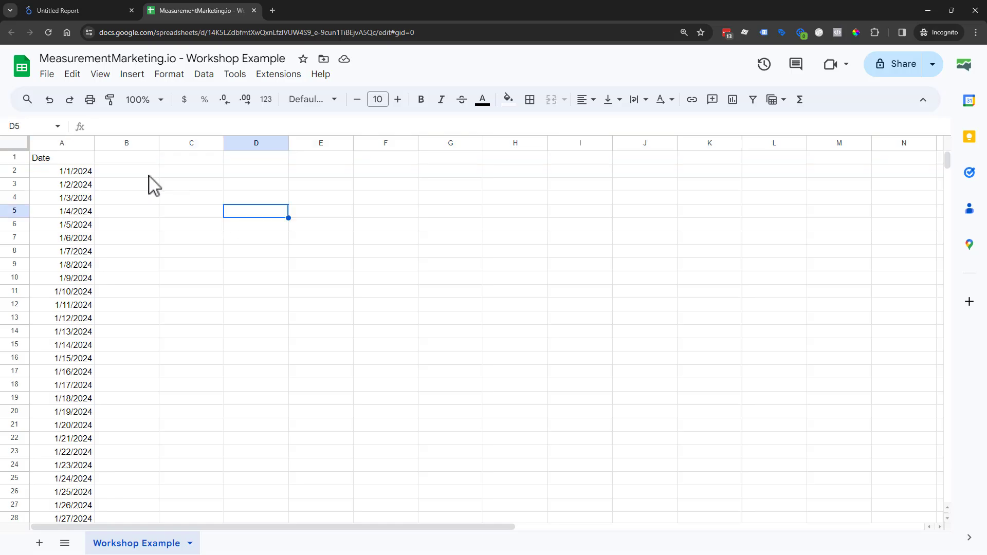
pyautogui.click(130, 160)
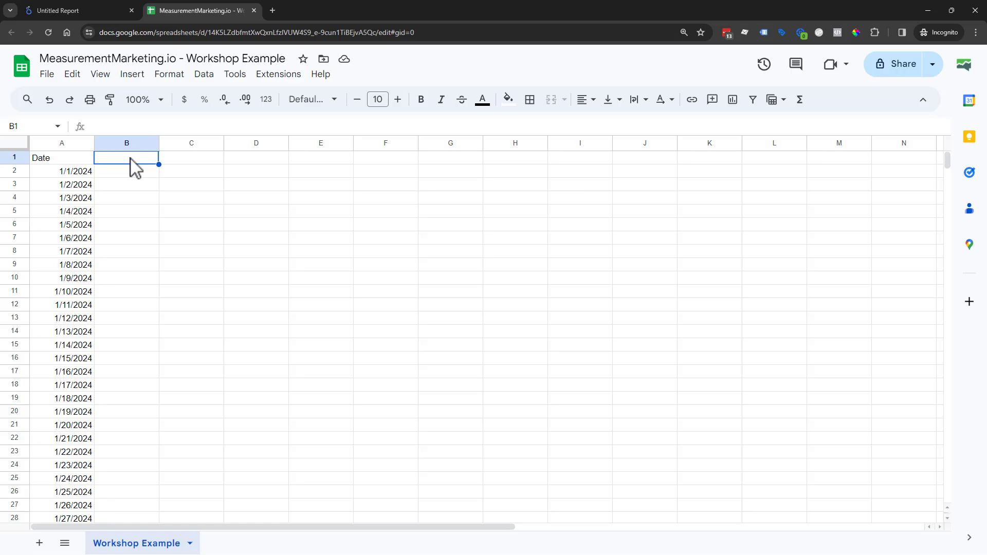
pyautogui.write('Registrations')
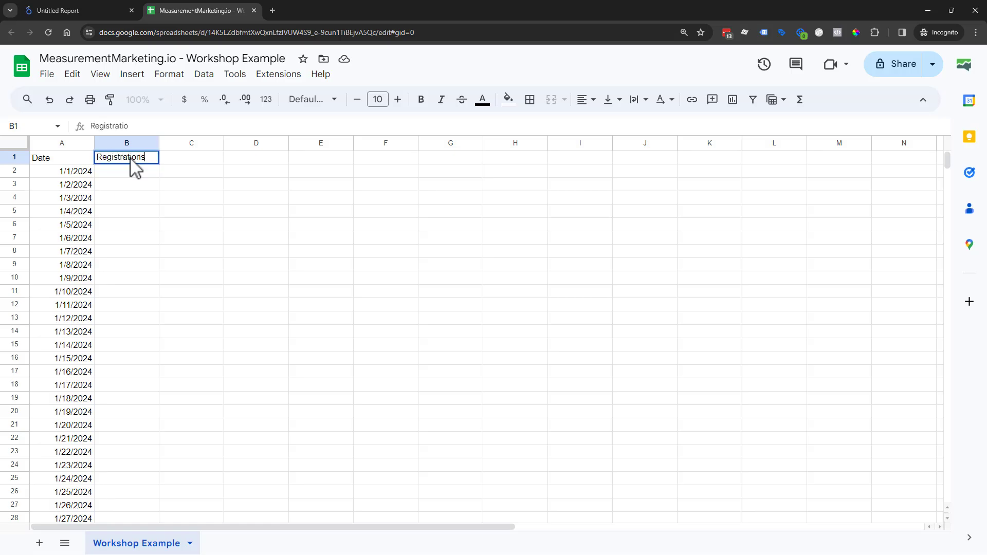
pyautogui.press('Return')
# Enter the registration values 5, 10, 5 and 22 in cells B2 to B5 for 1/1/2024 to 1/4/2024
pyautogui.write('5')
pyautogui.press('Return')
pyautogui.write('10')
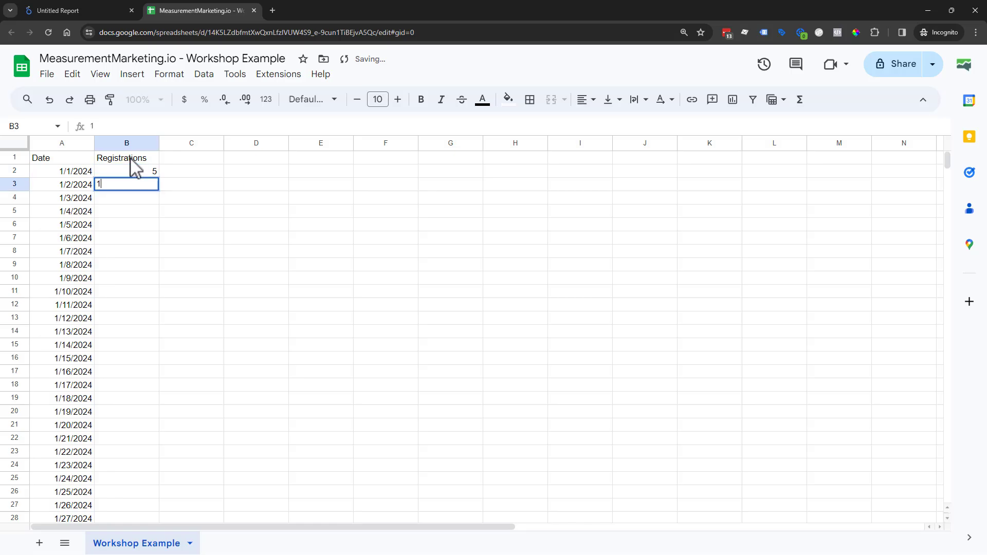
pyautogui.press('Return')
pyautogui.write('5')
pyautogui.press('Return')
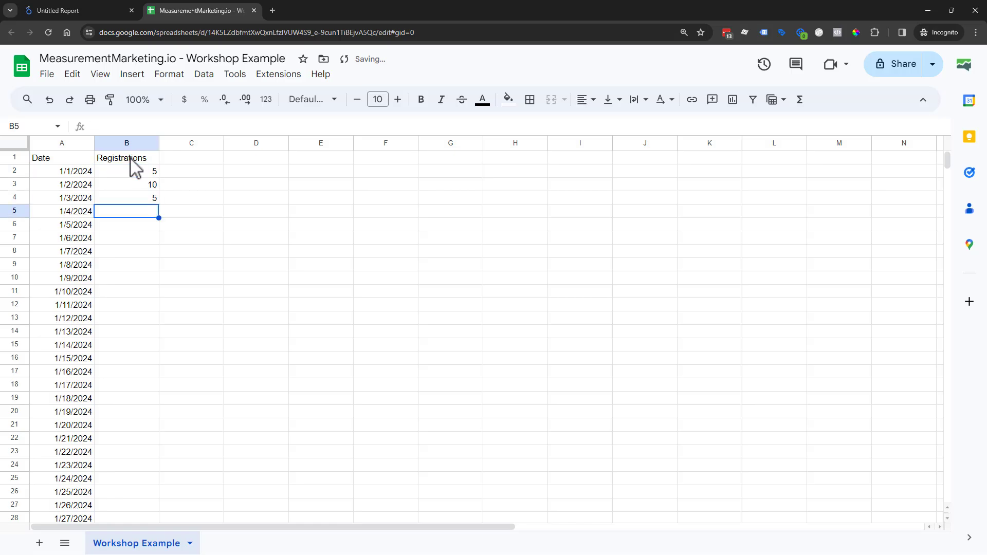
pyautogui.write('22')
pyautogui.press('Return')
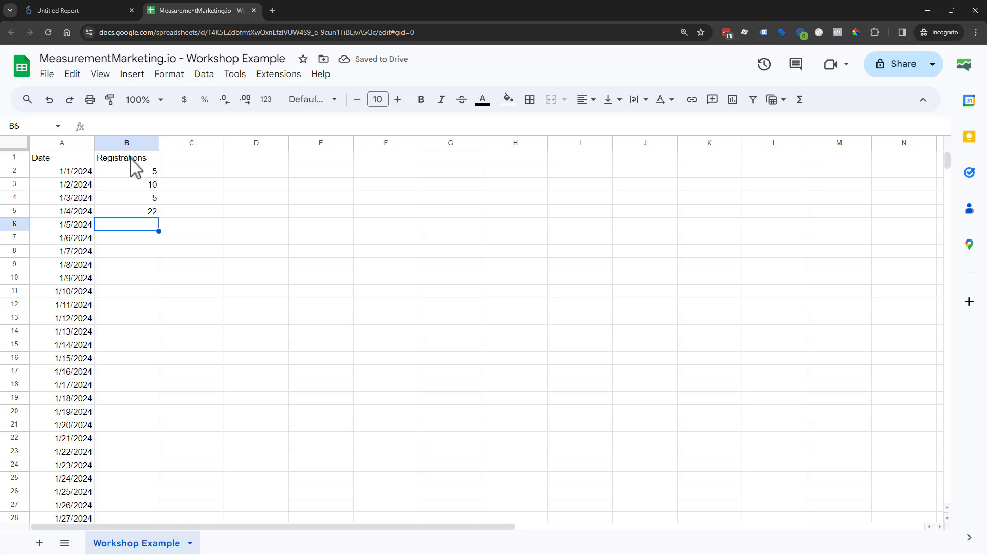
# Enter the registration values 25, 78, 100 and 25 in cells B6 to B9 for 1/5/2024 to 1/8/2024
pyautogui.write('25')
pyautogui.press('Return')
pyautogui.write('78')
pyautogui.press('Return')
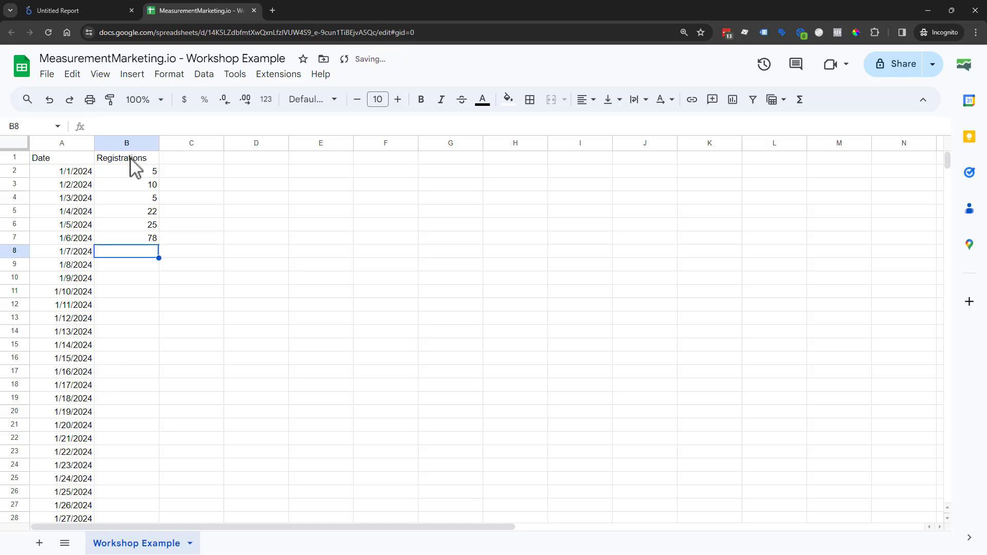
pyautogui.write('100')
pyautogui.press('Return')
pyautogui.write('25')
pyautogui.press('Return')
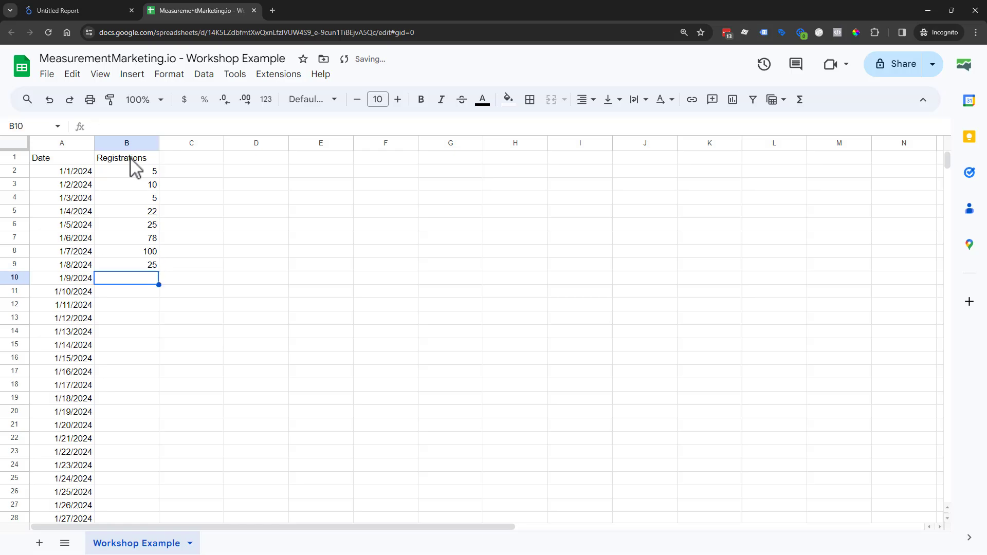
pyautogui.moveTo(133, 174); pyautogui.dragTo(134, 262)
pyautogui.click(398, 291)
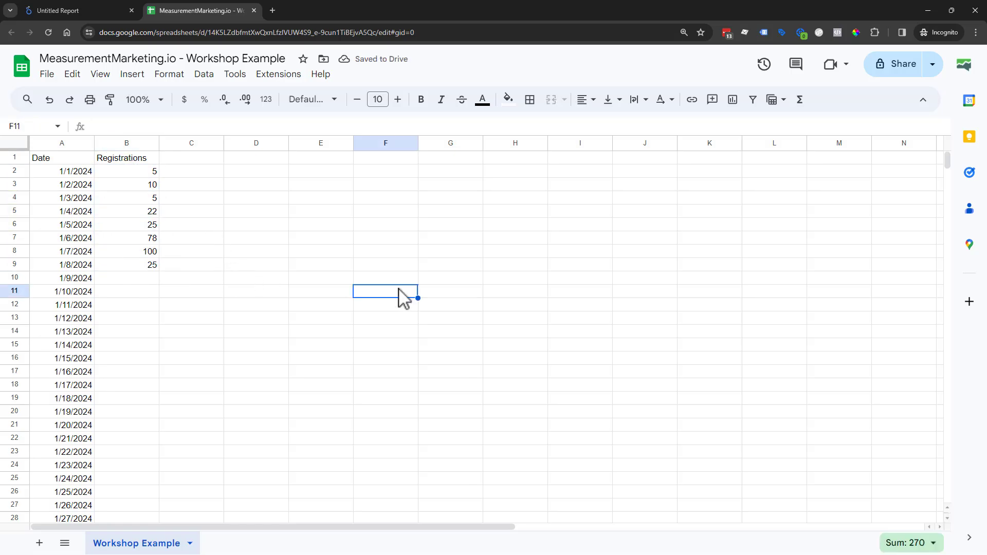
# Switch back to the Untitled Report in Looker Studio and refresh the report data
pyautogui.click(107, 9)
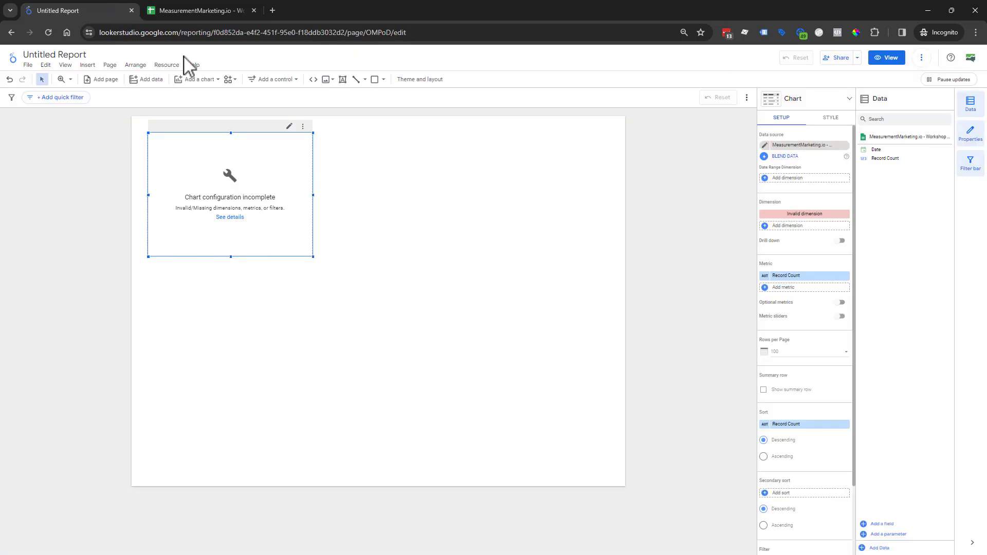
pyautogui.click(491, 277)
pyautogui.click(273, 226)
pyautogui.click(922, 62)
pyautogui.click(931, 80)
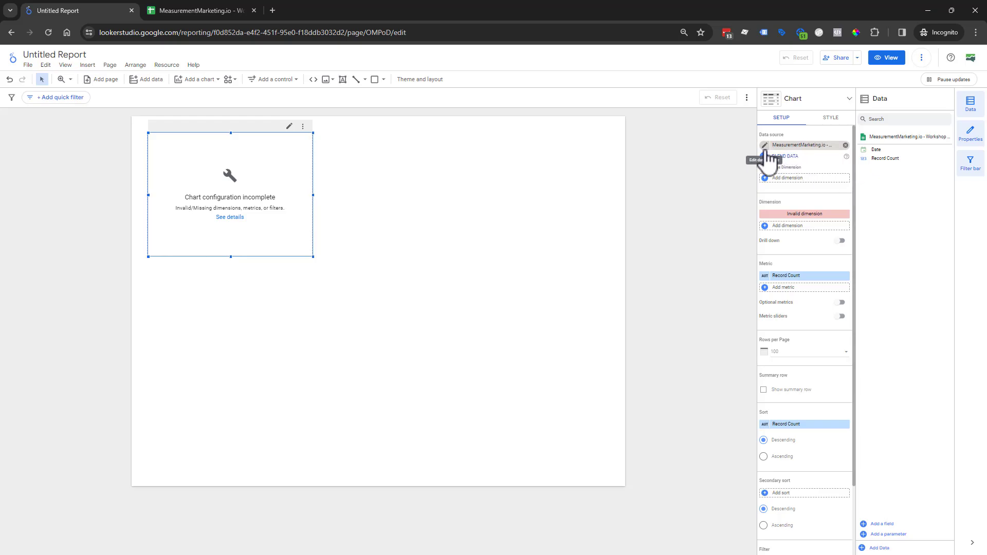
# Open the chart's data source for editing, refresh its fields and apply the new Registrations field
pyautogui.click(765, 151)
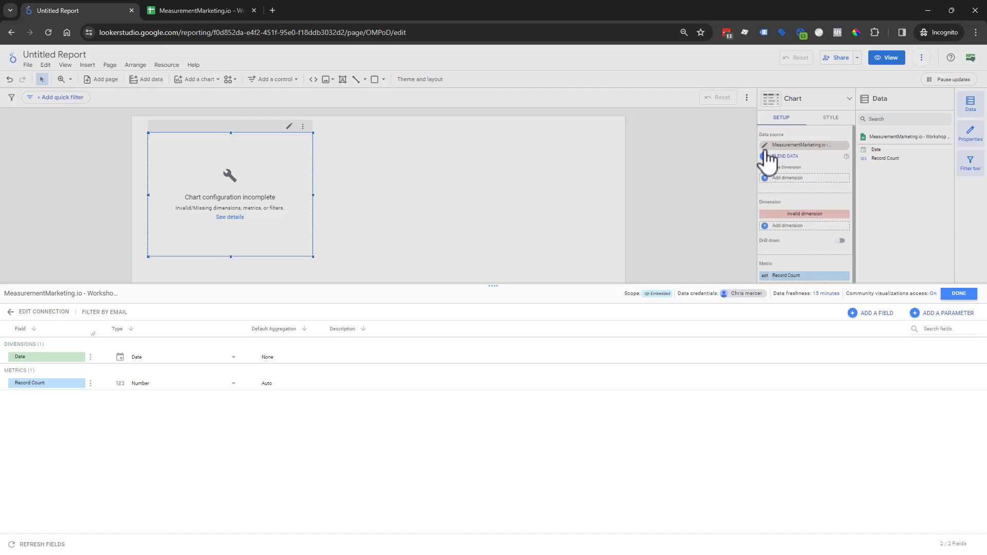
pyautogui.click(58, 544)
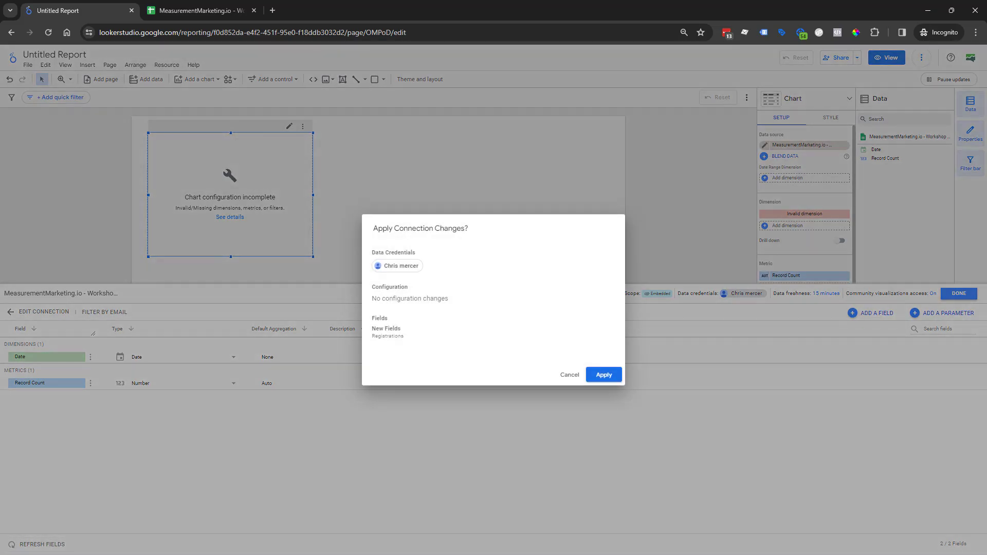
pyautogui.click(603, 374)
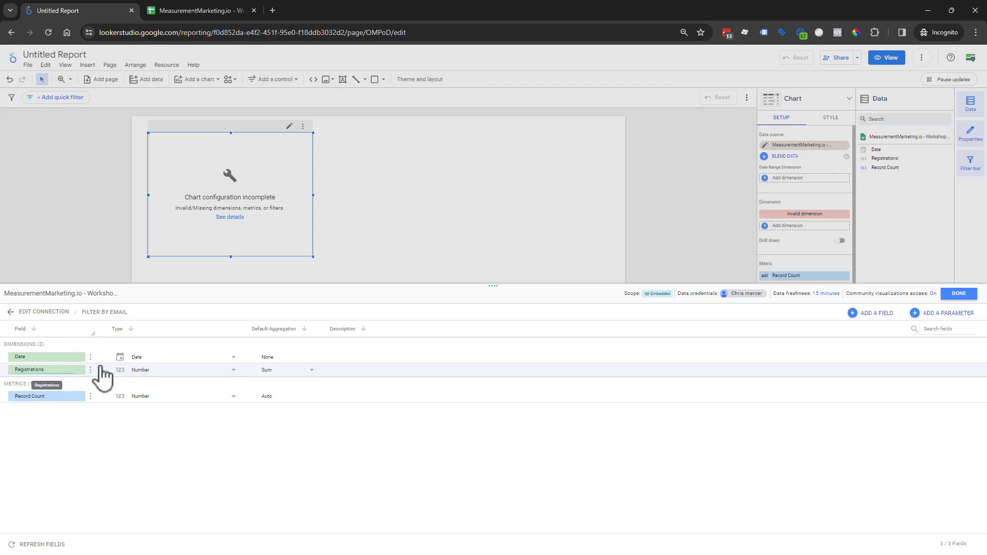
# Review the numeric data types for the Registrations field, keep Number, and finish editing the data source
pyautogui.click(146, 372)
pyautogui.moveTo(164, 388)
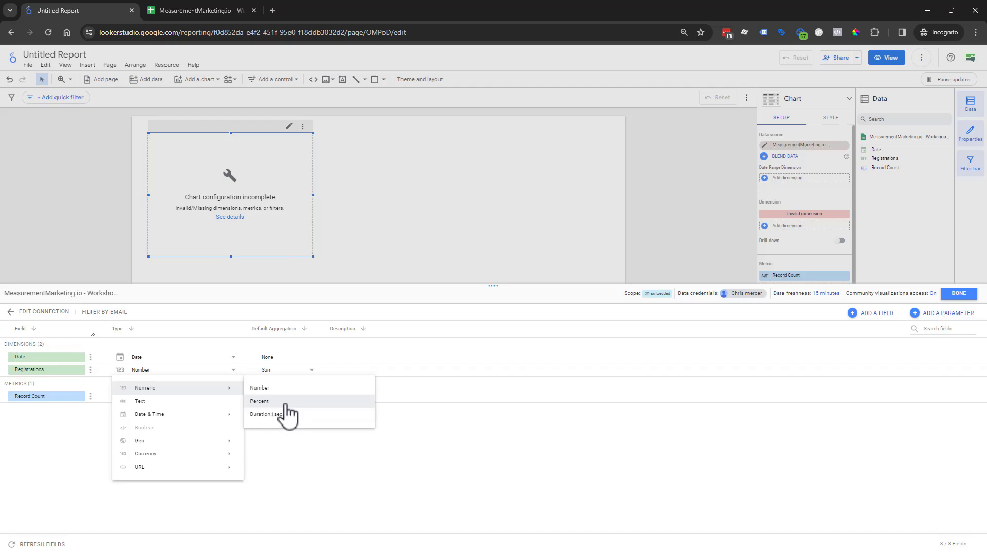
pyautogui.click(516, 436)
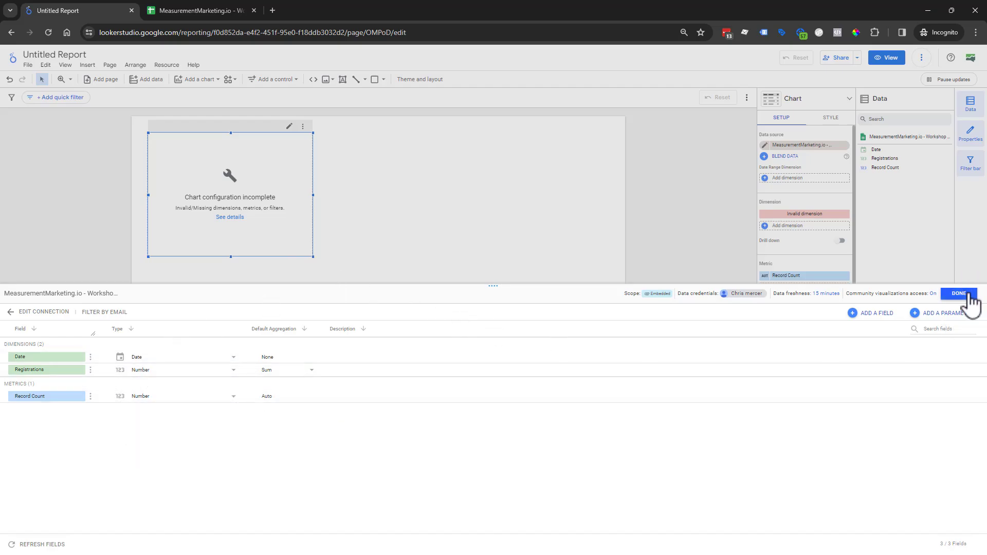
pyautogui.click(962, 295)
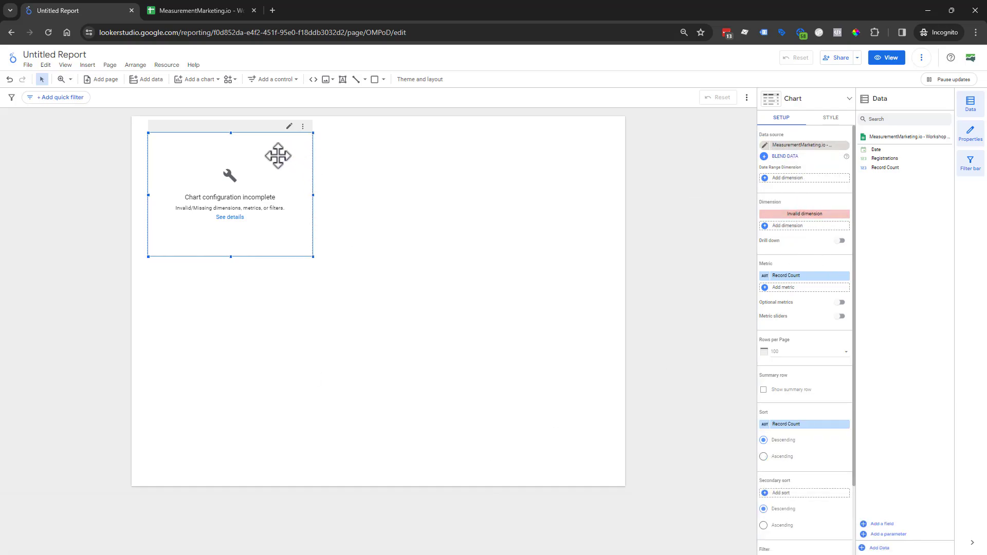
# Move the table chart slightly lower on the page, and set its dimension to Date and its metric to Registrations
pyautogui.moveTo(278, 155); pyautogui.dragTo(293, 193)
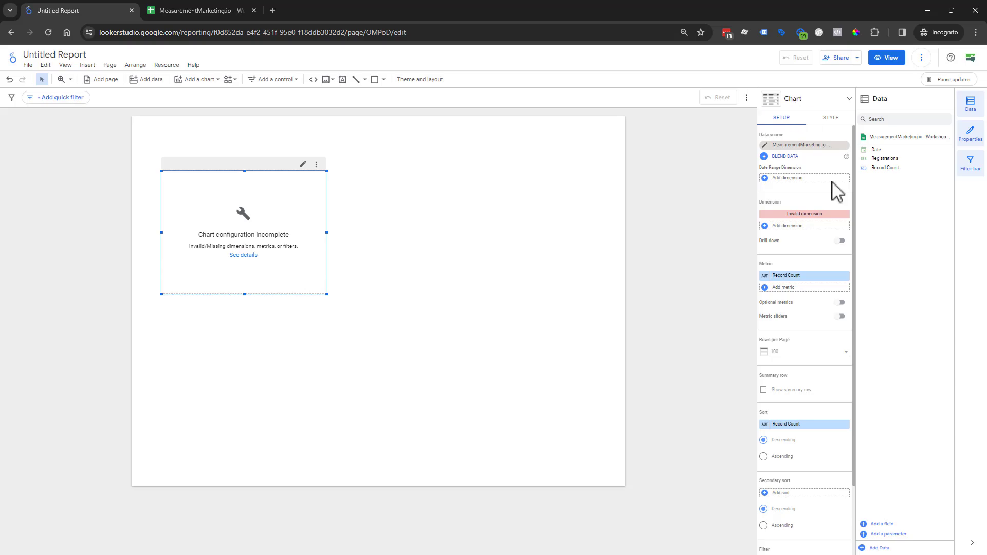
pyautogui.click(805, 214)
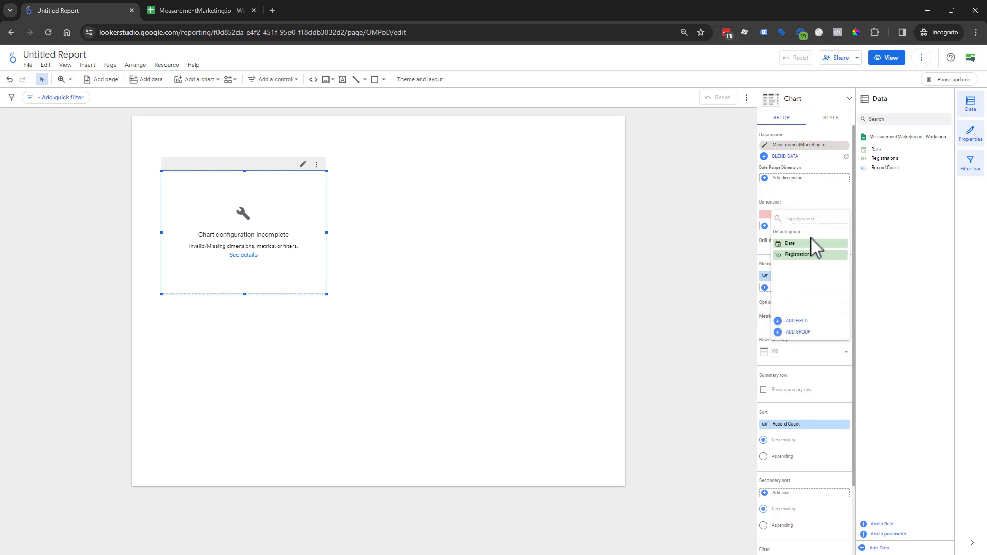
pyautogui.click(810, 244)
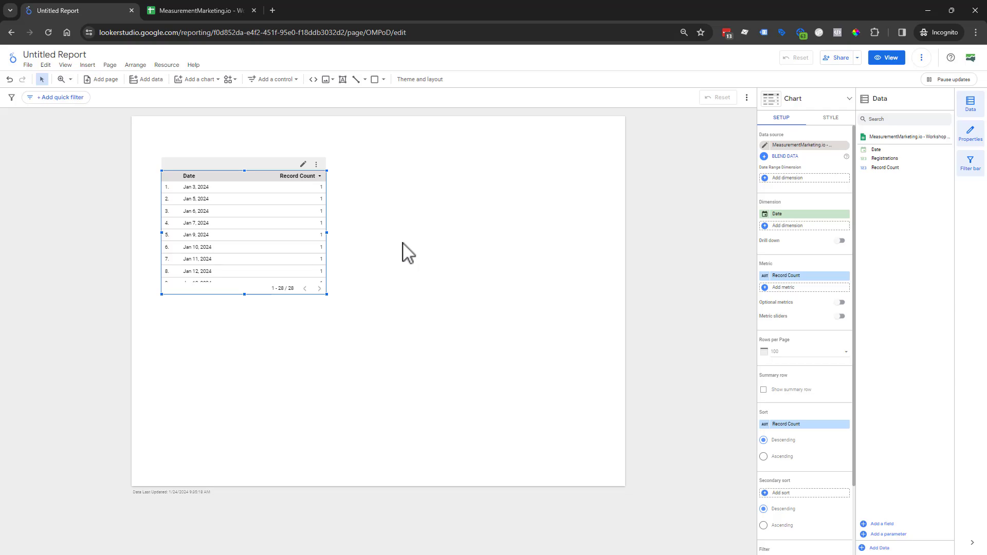
pyautogui.click(813, 278)
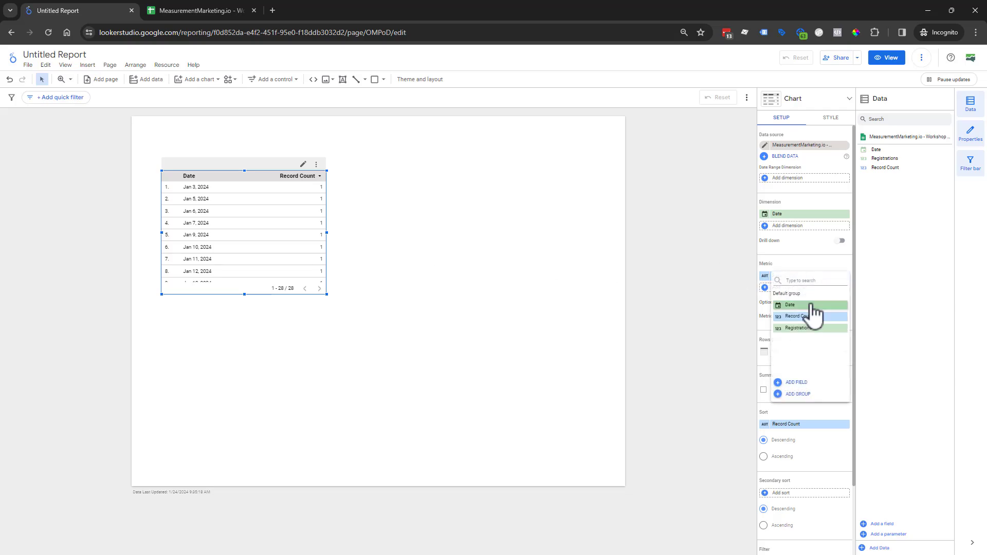
pyautogui.click(810, 331)
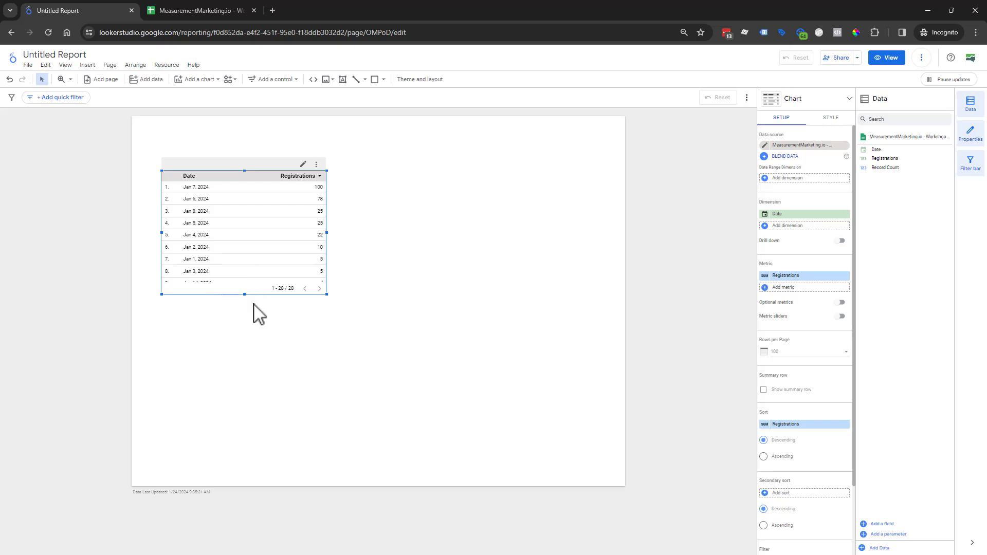
# Increase the height of the Date and Registrations table so that it fits 16 rows
pyautogui.click(975, 33)
pyautogui.click(947, 216)
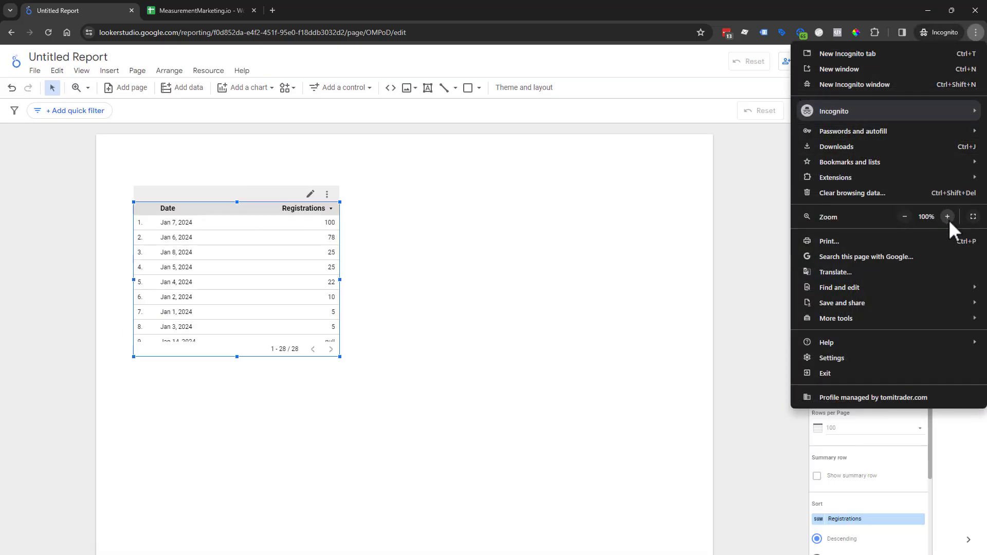
pyautogui.click(949, 220)
pyautogui.click(341, 359)
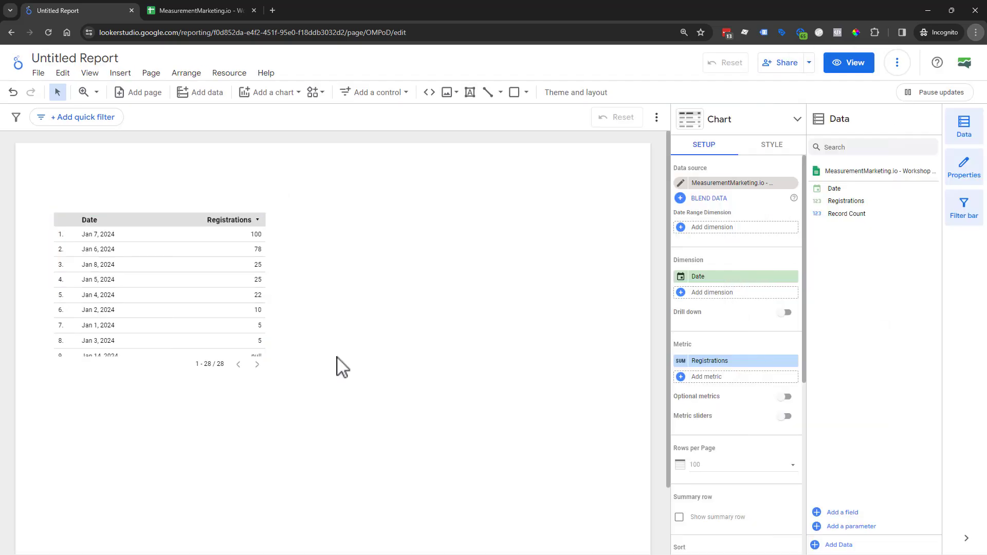
pyautogui.click(157, 365)
pyautogui.moveTo(160, 371); pyautogui.dragTo(170, 488)
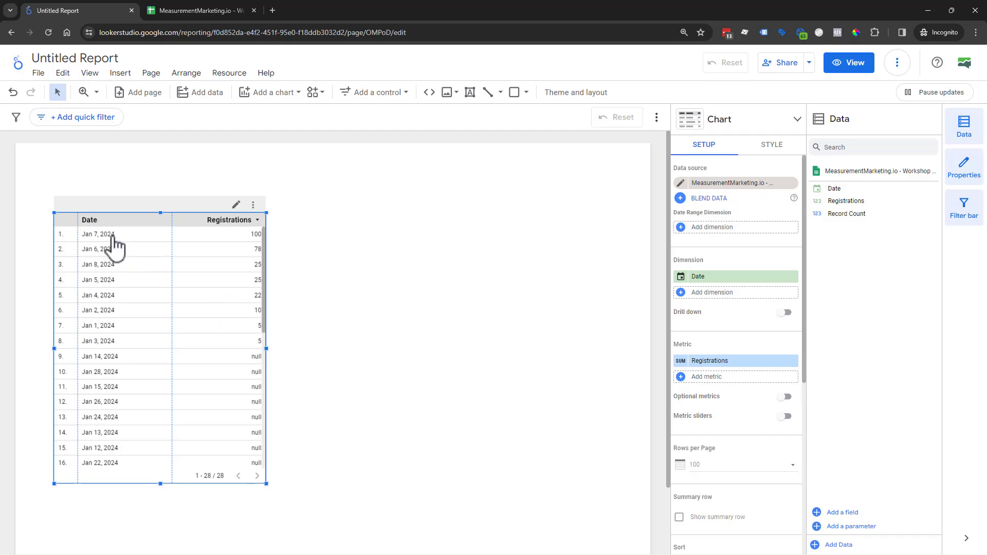
# Sort the table by Date in ascending order
pyautogui.scroll(-4, 720, 401)
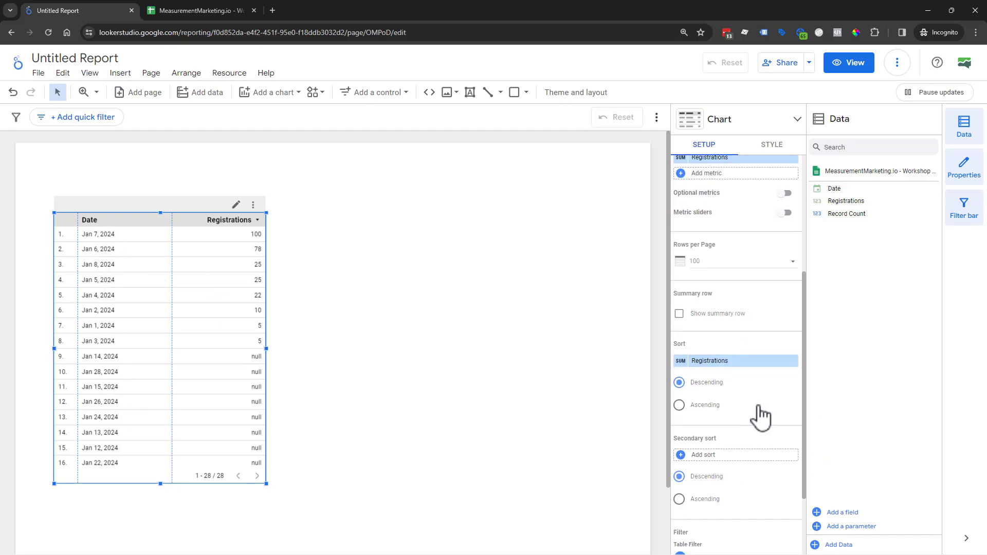
pyautogui.click(730, 360)
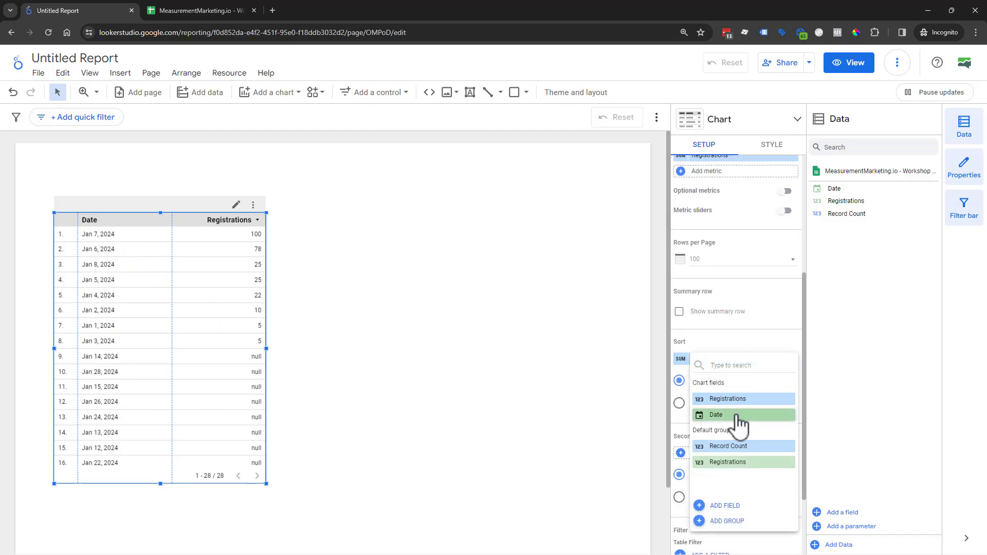
pyautogui.click(738, 417)
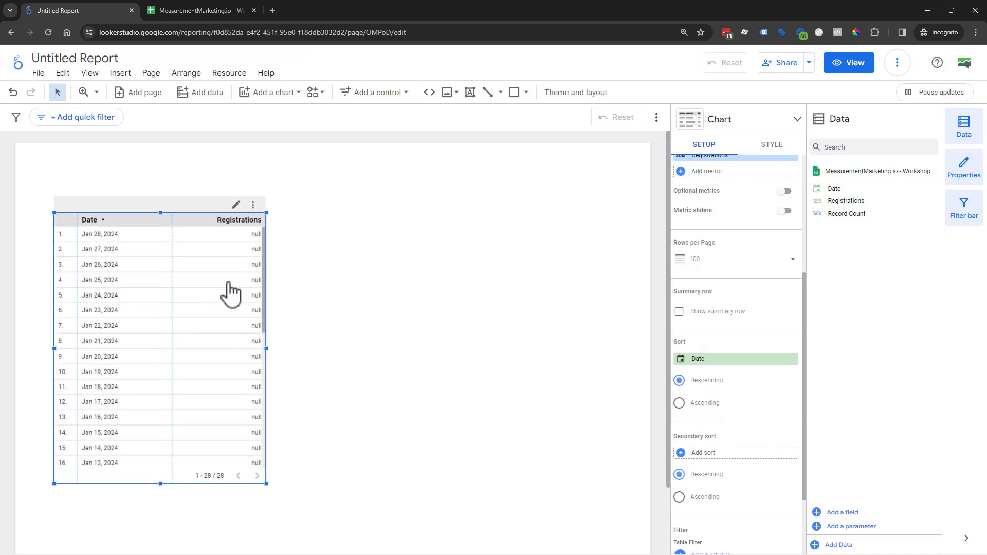
pyautogui.click(712, 403)
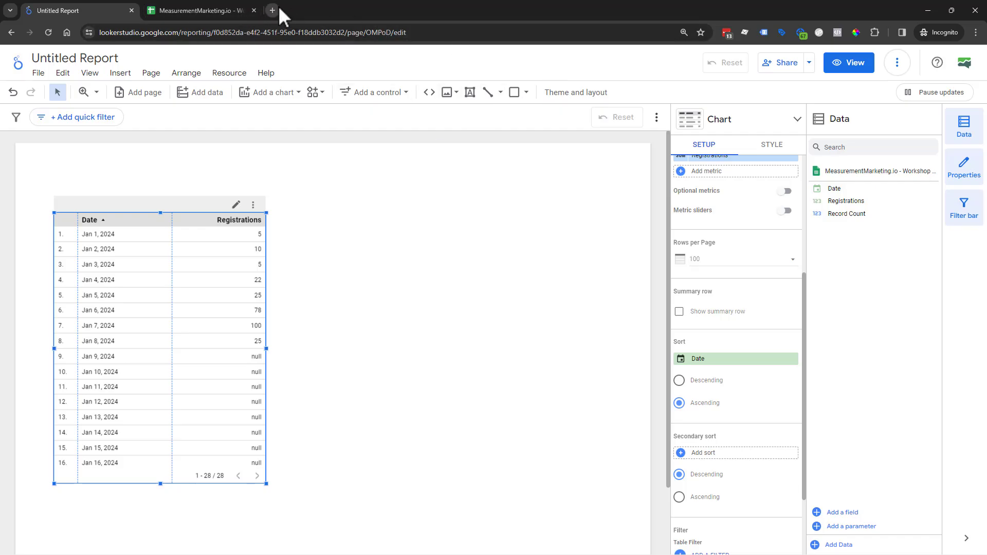
# Switch to the Workshop Example spreadsheet and overwrite the first three Registrations values, using 100 for 1/1/2024 and 1/3/2024
pyautogui.click(212, 9)
pyautogui.click(143, 175)
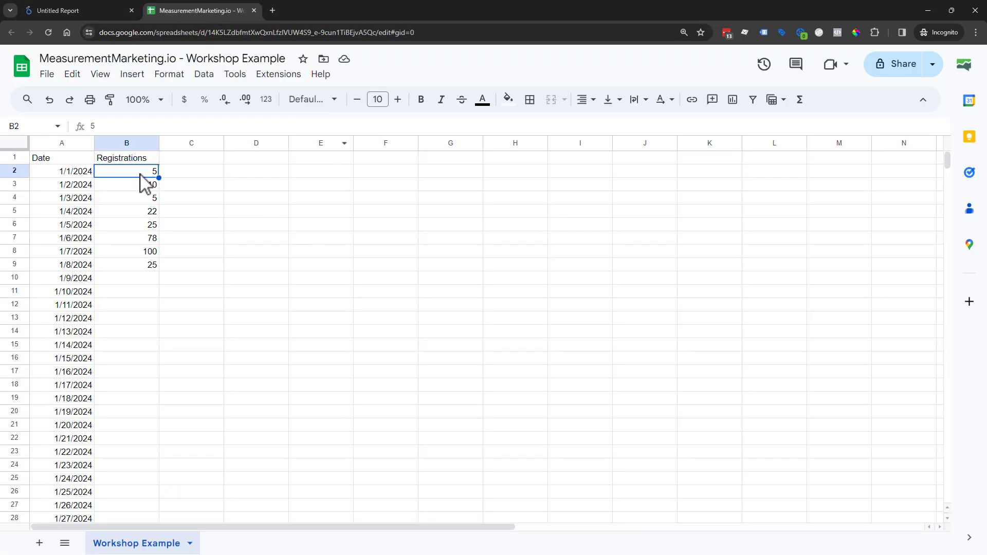
pyautogui.write('100')
pyautogui.press('Return')
pyautogui.write('10')
pyautogui.press('Return')
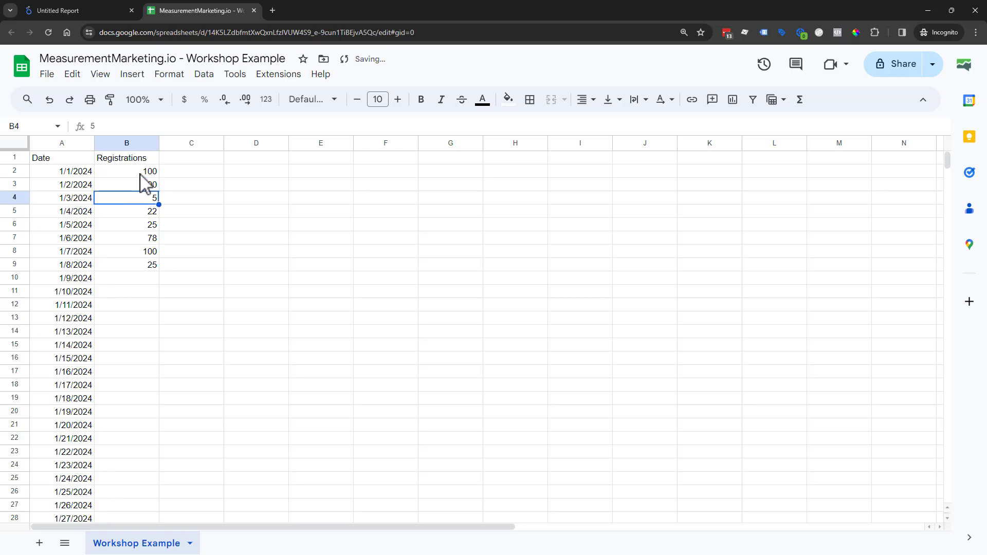
pyautogui.write('100')
pyautogui.press('Return')
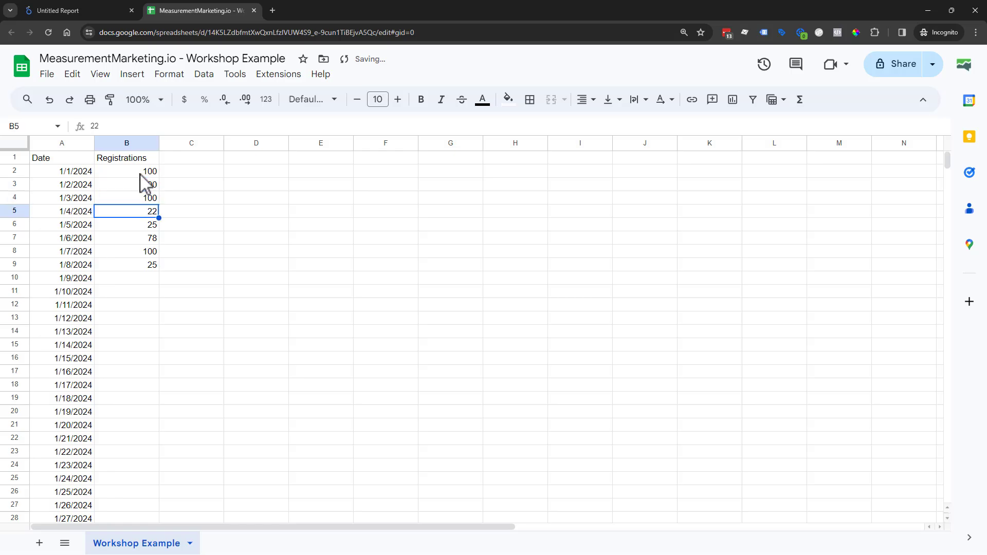
# Copy the value 100 over all Registrations cells from B2 down to B28, the row for 1/27/2024
pyautogui.moveTo(143, 172); pyautogui.dragTo(136, 418)
pyautogui.hotkey('ctrl', 'c')
pyautogui.hotkey('ctrl', 'v')
pyautogui.click(289, 389)
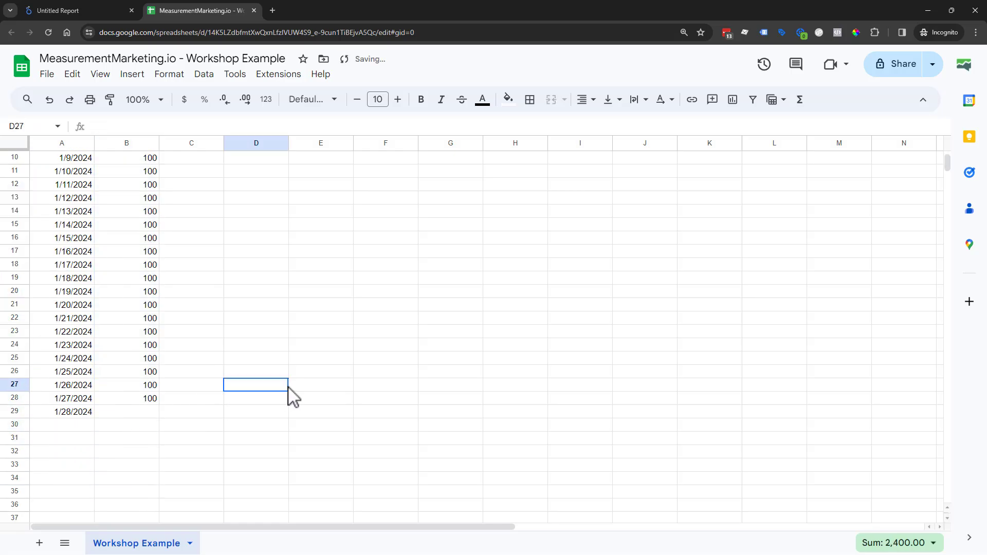
pyautogui.scroll(3, 287, 379)
pyautogui.scroll(-2, 177, 387)
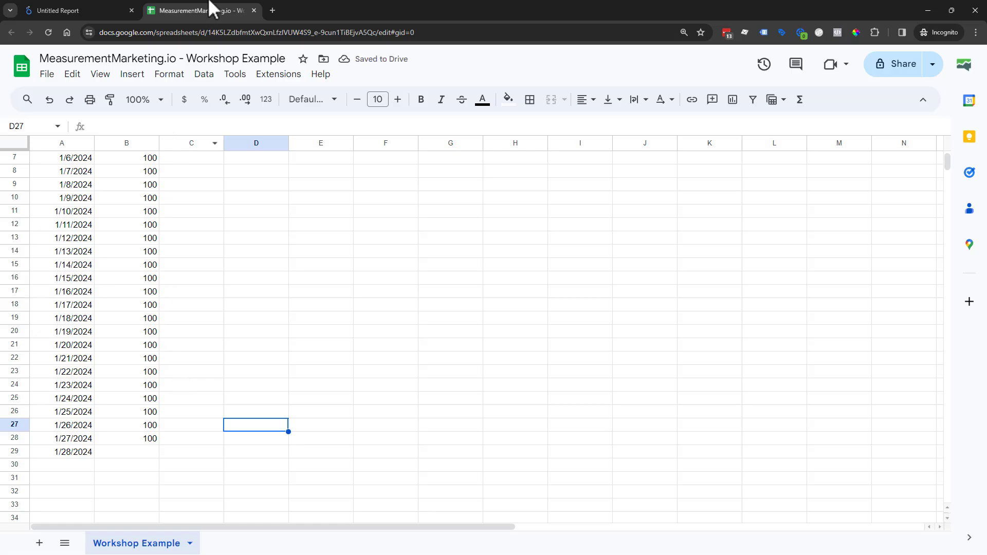
# Return to the Untitled Report, refresh its data, and check the Registrations values through the table's last row
pyautogui.click(116, 2)
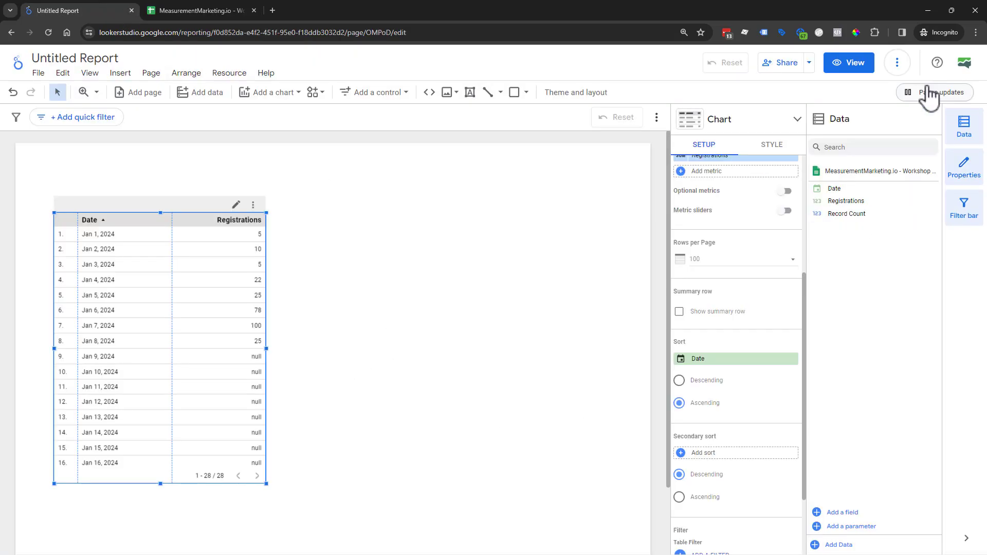
pyautogui.click(897, 64)
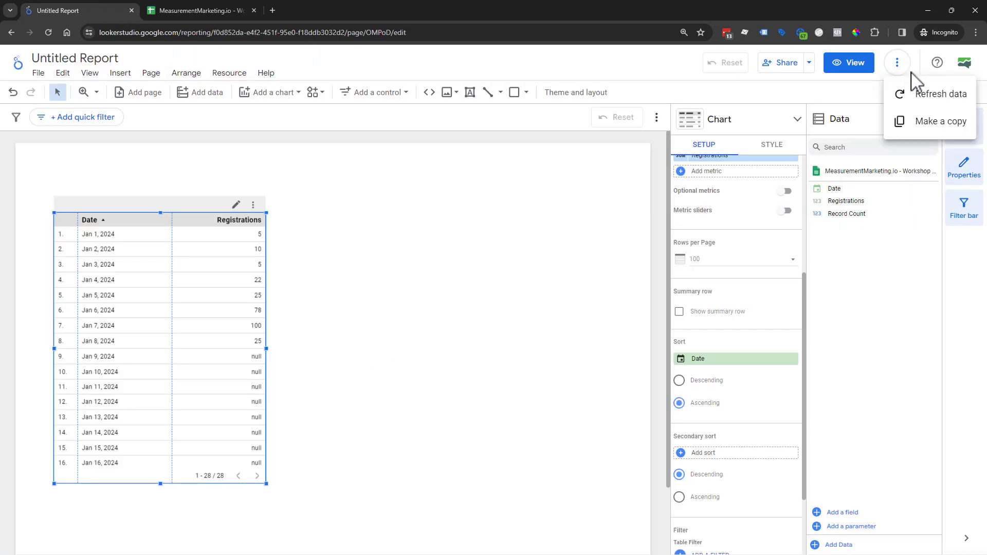
pyautogui.click(940, 98)
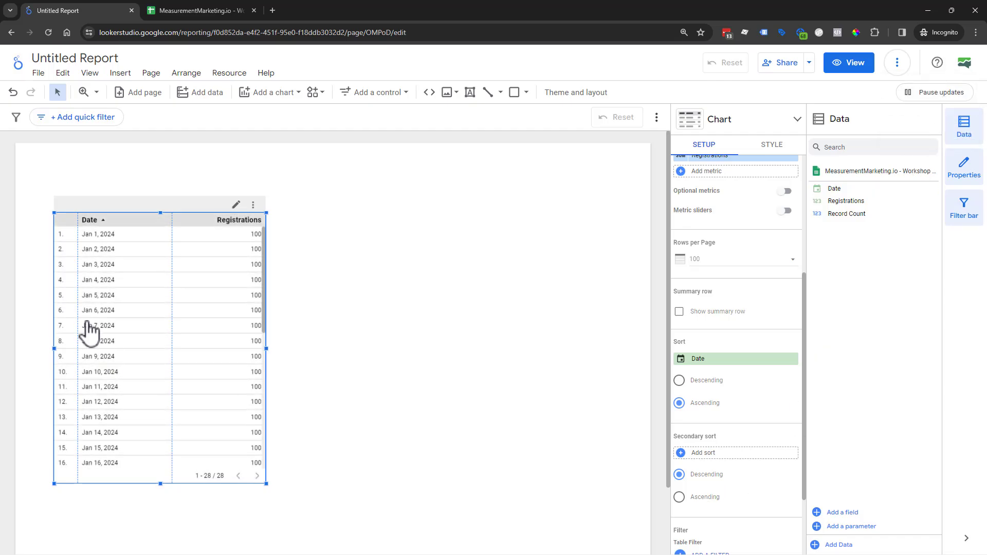
pyautogui.scroll(-4, 218, 335)
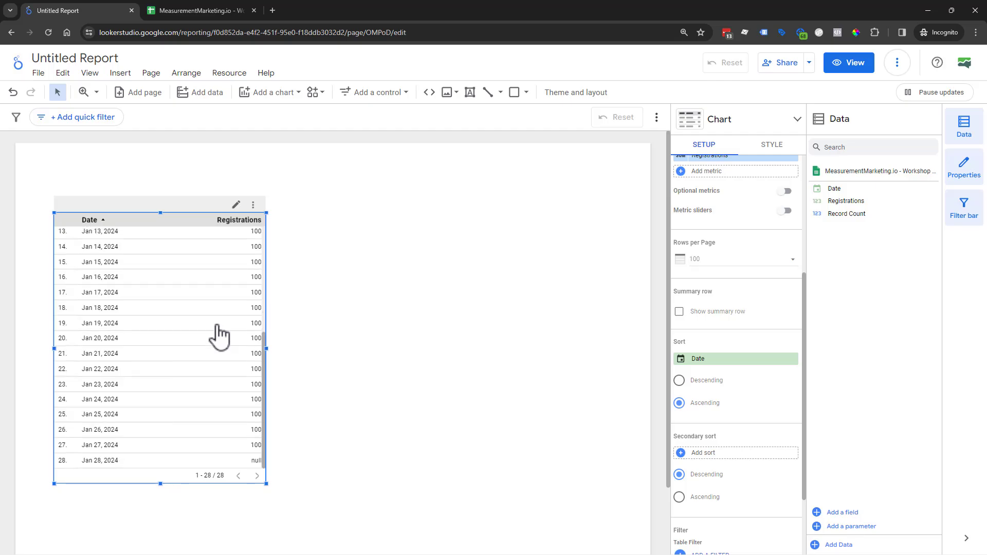
pyautogui.scroll(4, 218, 335)
pyautogui.click(897, 62)
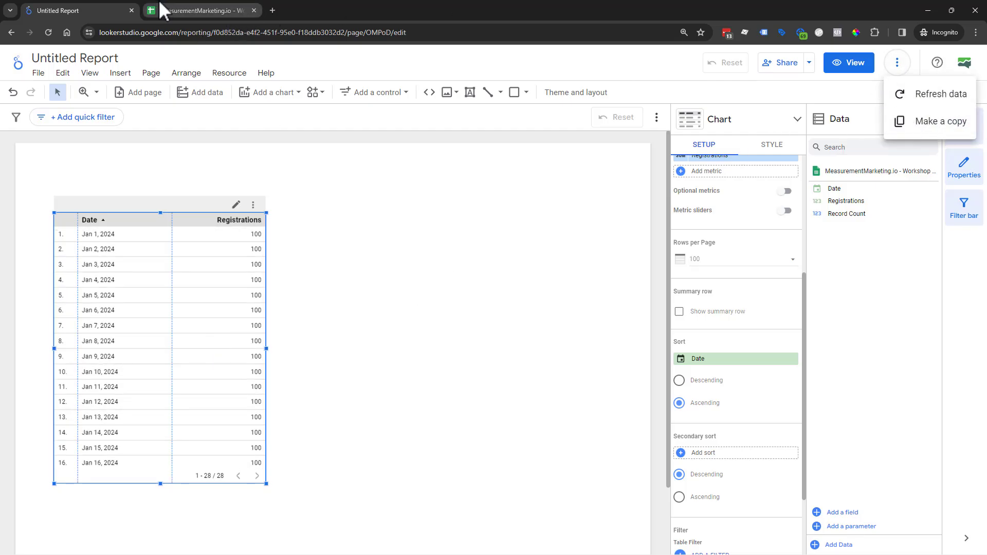
pyautogui.click(190, 9)
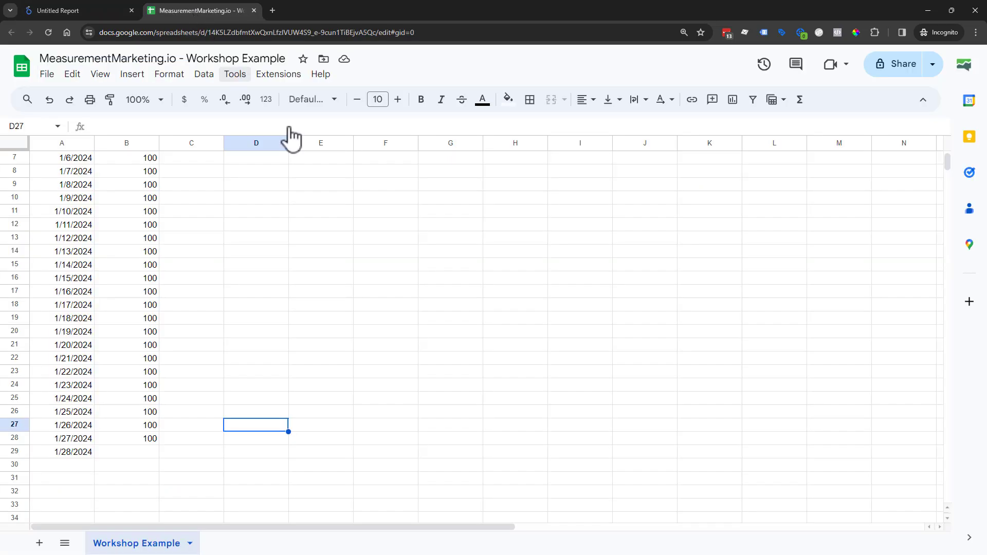
pyautogui.click(100, 6)
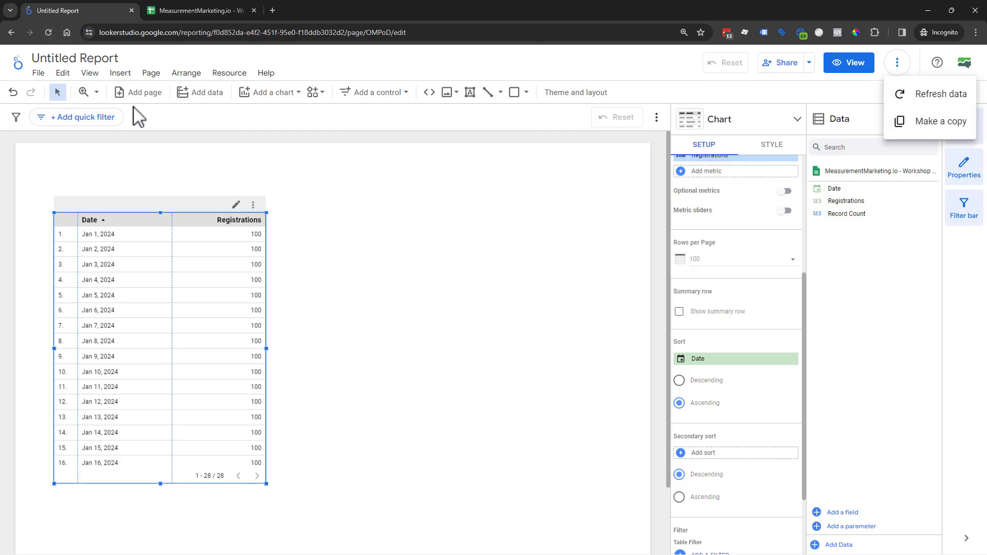
# Review the field list of the table's data source and the report's data refresh option
pyautogui.scroll(5, 744, 257)
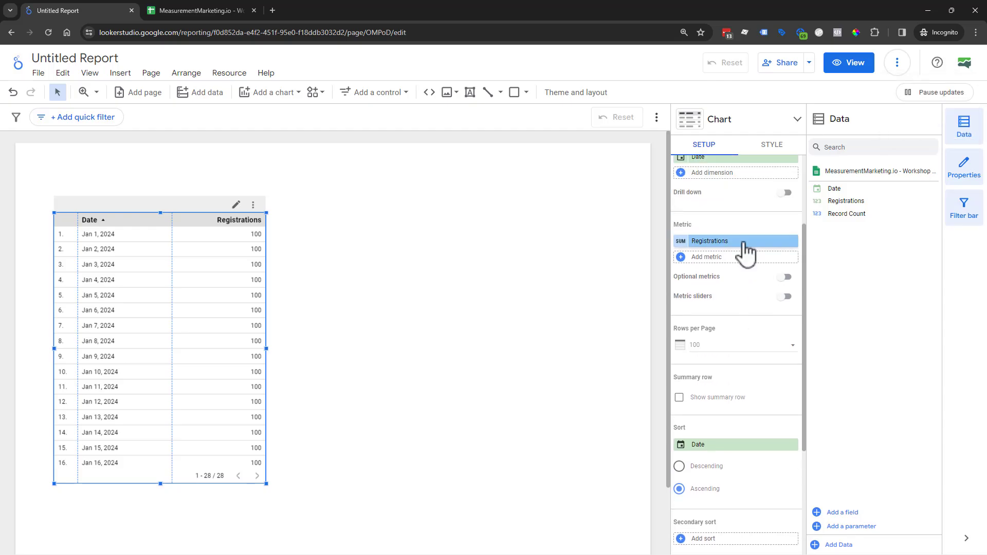
pyautogui.click(682, 184)
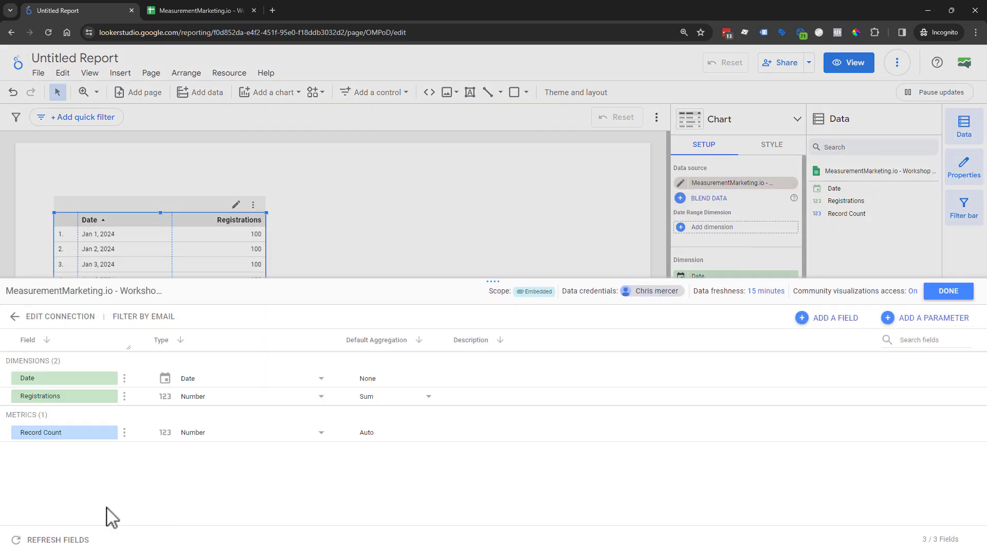
pyautogui.click(948, 291)
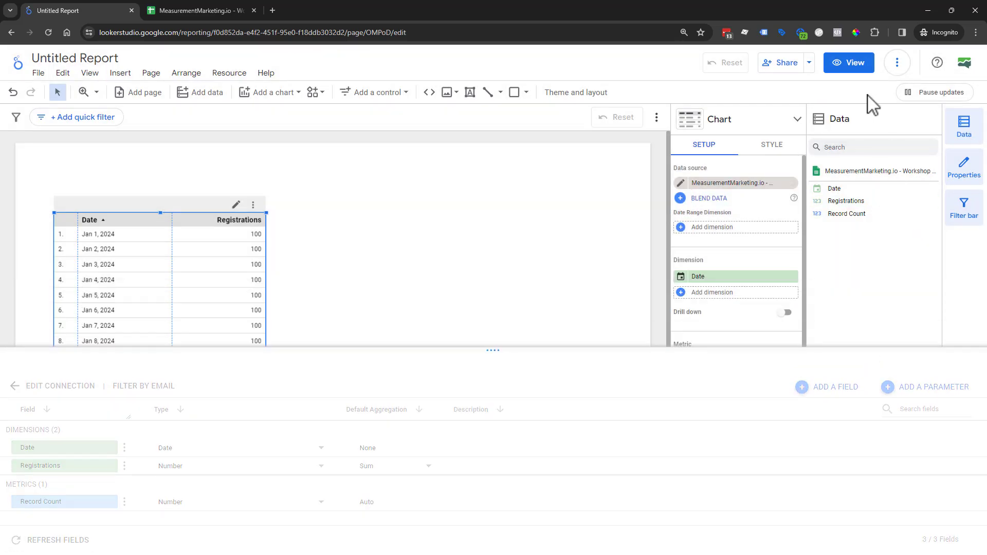
pyautogui.click(898, 62)
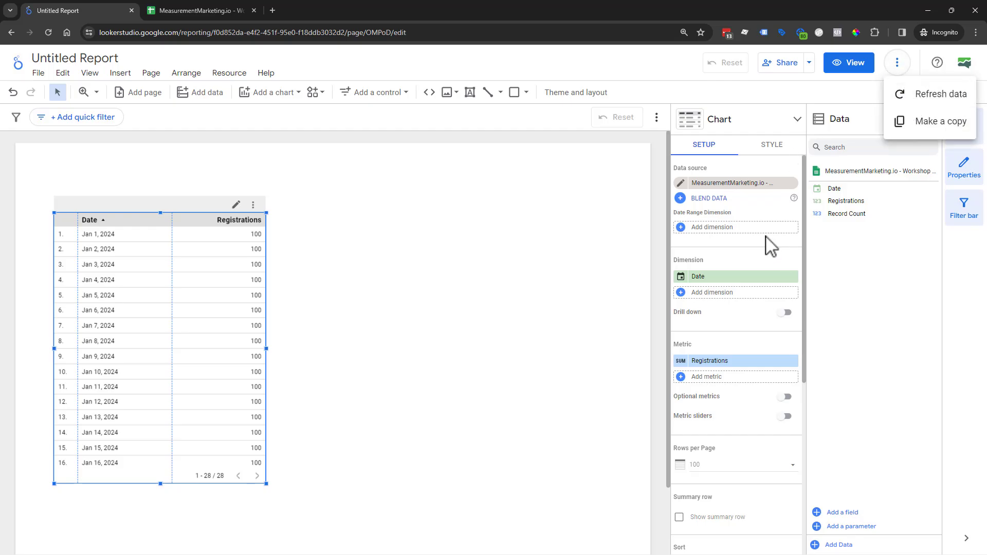
pyautogui.click(538, 285)
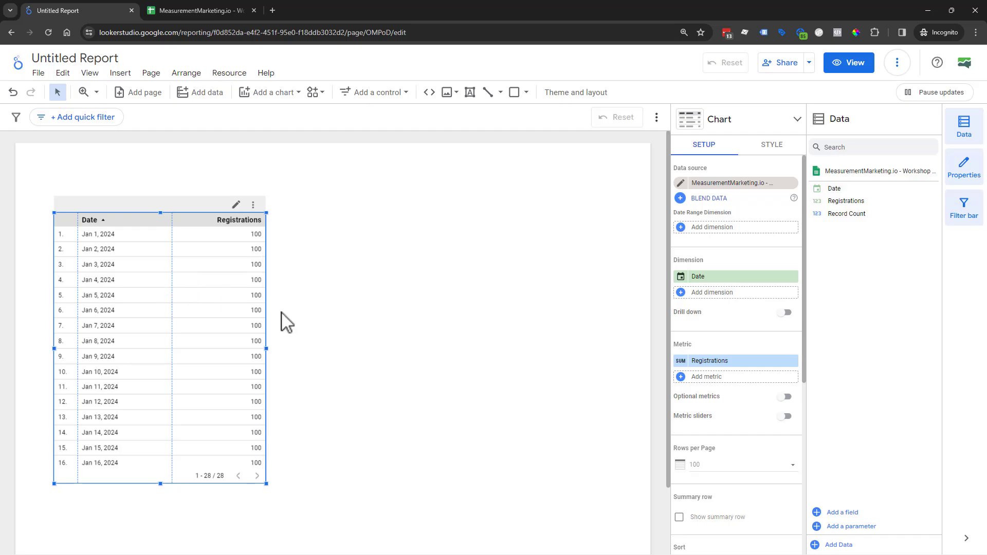
# Switch to the Workshop Example spreadsheet and rename the header in B1 to "Daily Registrations"
pyautogui.click(220, 9)
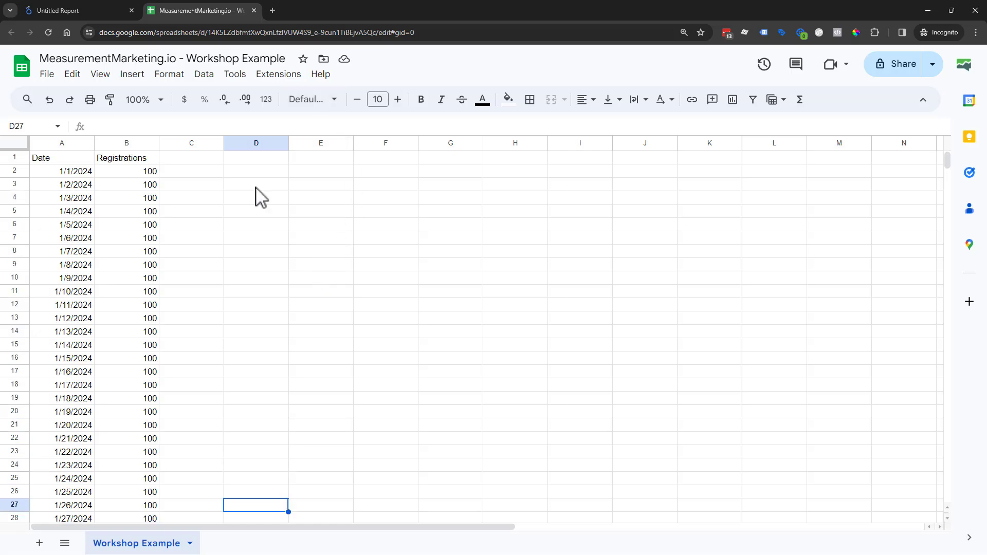
pyautogui.click(115, 157)
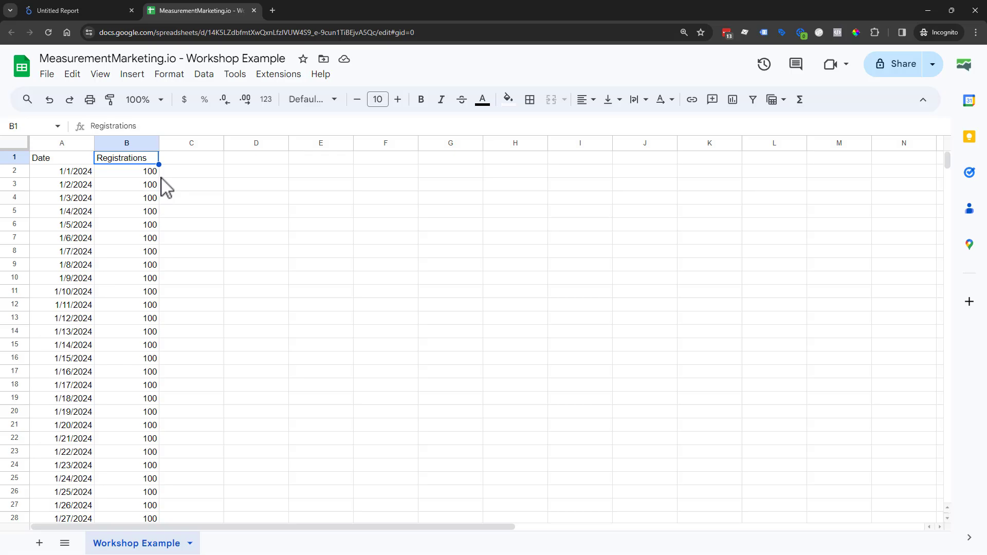
pyautogui.write('Daily Re')
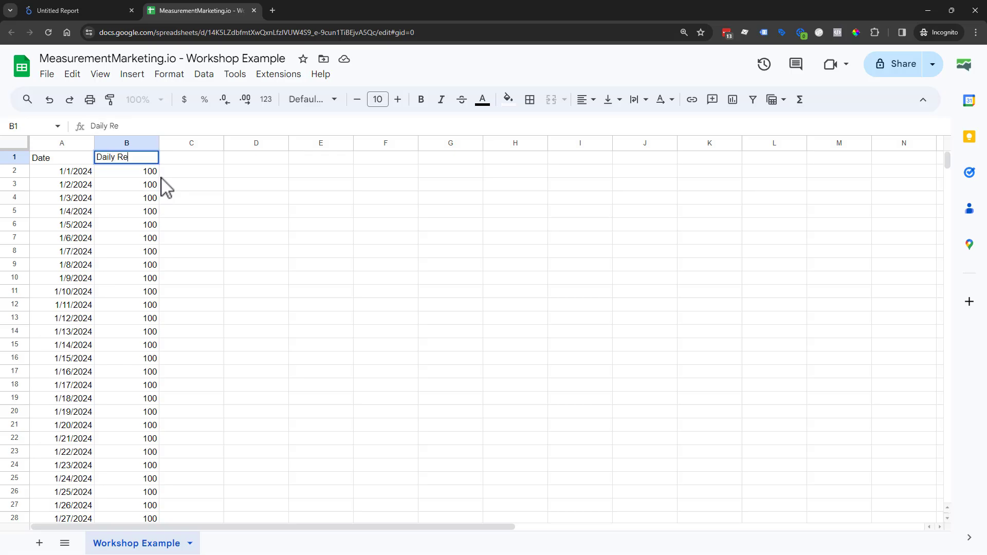
pyautogui.write('gistrations')
pyautogui.press('Return')
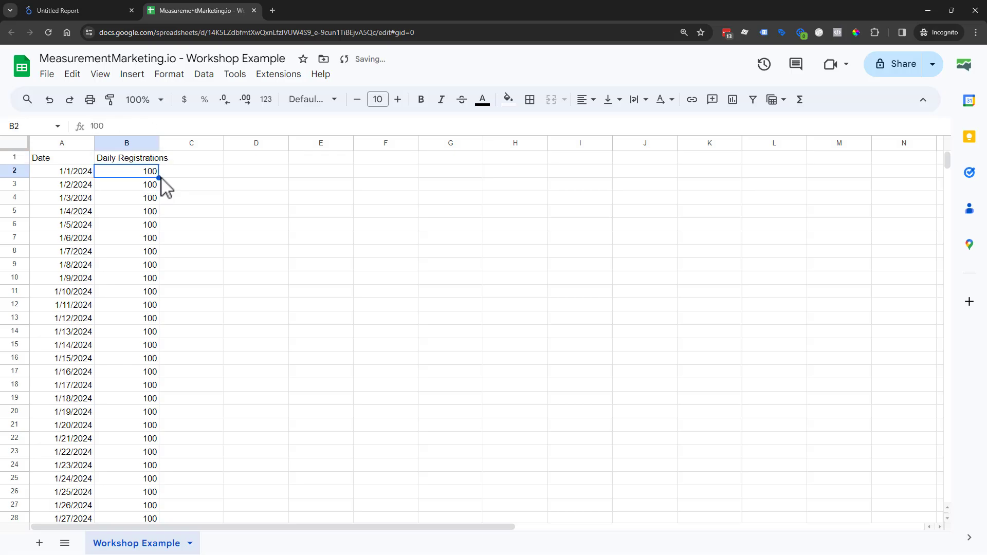
pyautogui.click(275, 278)
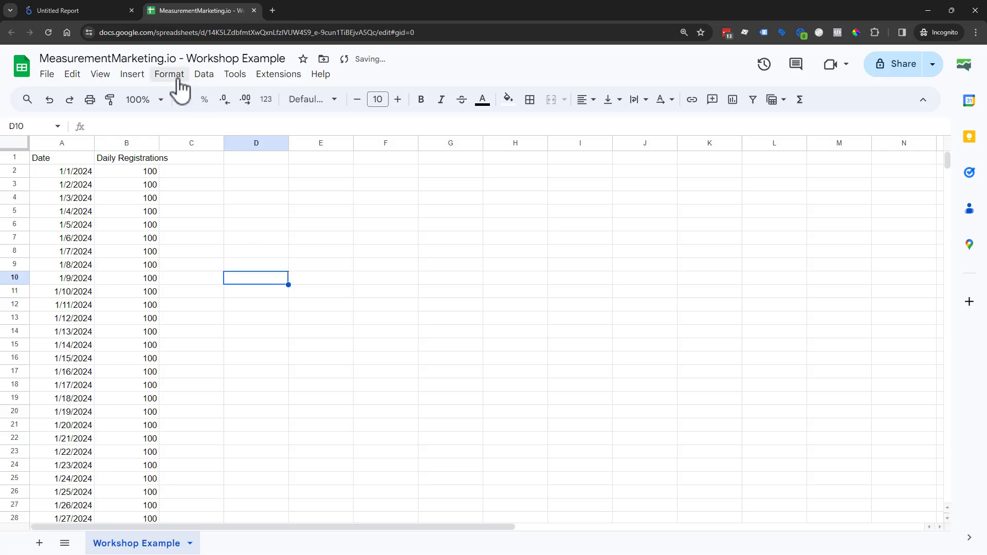
# Return to the Untitled Report, refresh its data, and read the table's error details
pyautogui.click(85, 10)
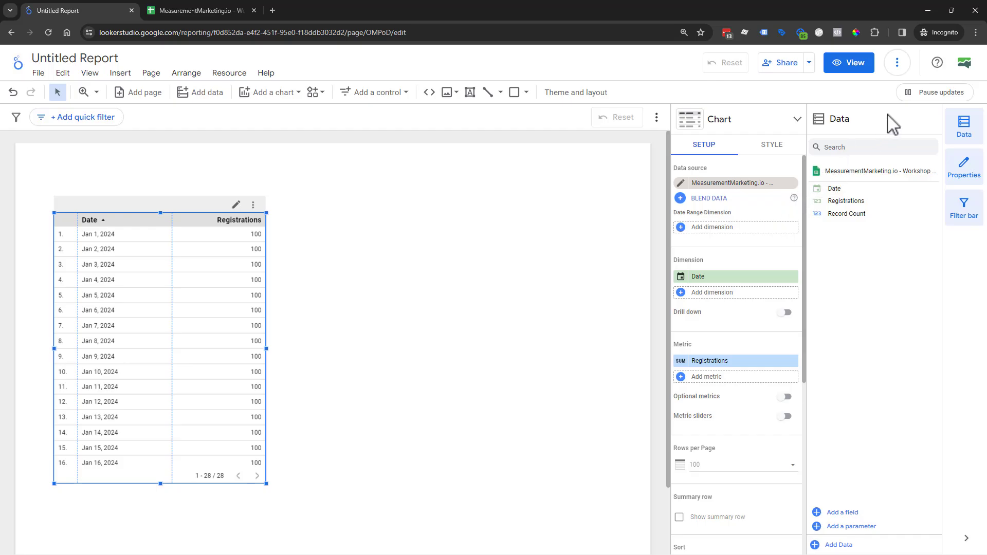
pyautogui.click(899, 64)
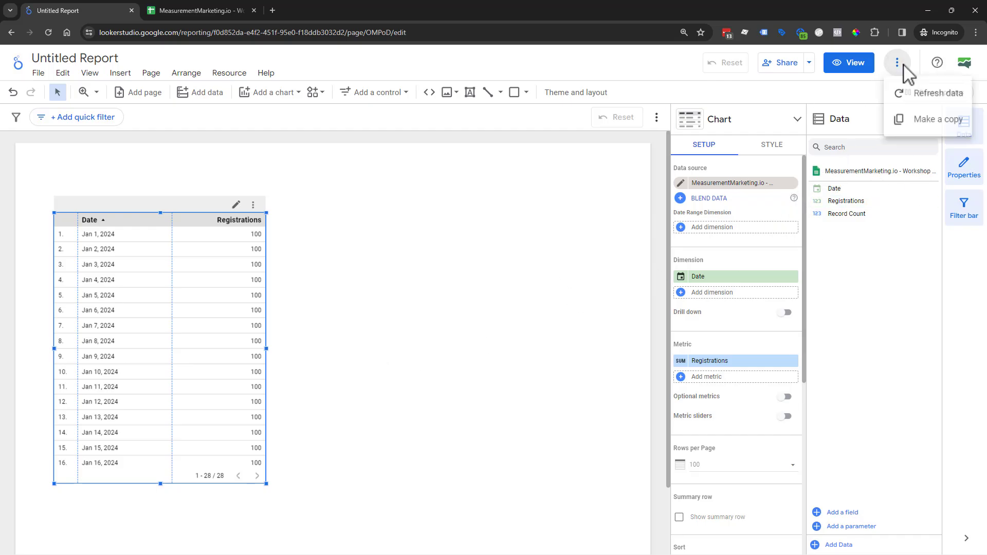
pyautogui.click(903, 99)
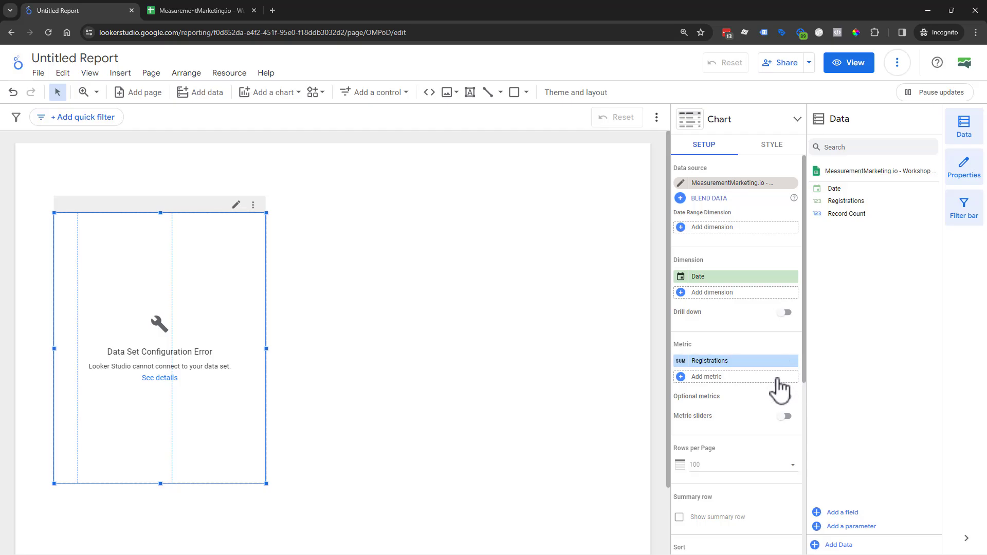
pyautogui.click(167, 379)
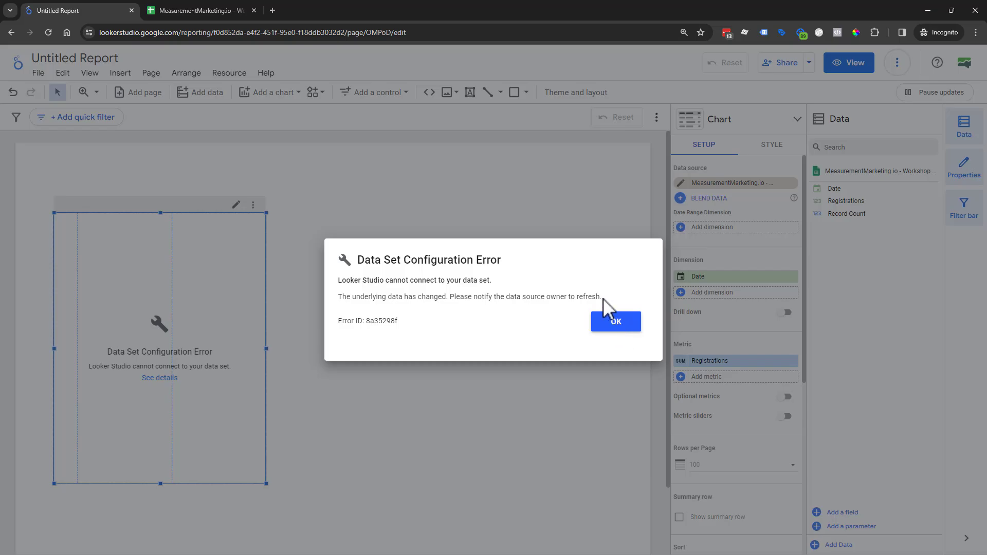
pyautogui.moveTo(603, 298); pyautogui.dragTo(562, 297)
pyautogui.click(625, 325)
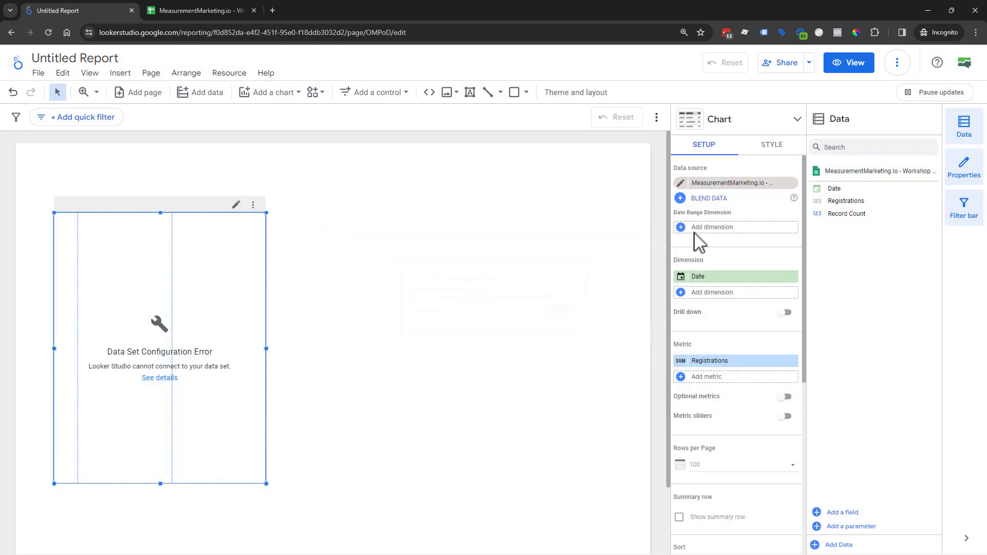
# Refresh the fields of the table's data source and apply the connection changes that replace Registrations with Daily Registrations
pyautogui.click(683, 185)
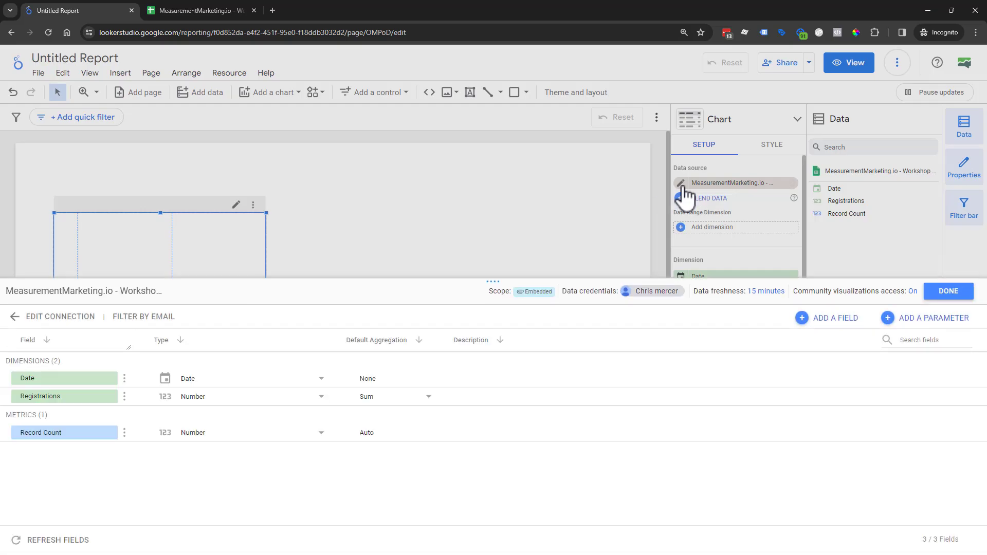
pyautogui.click(82, 546)
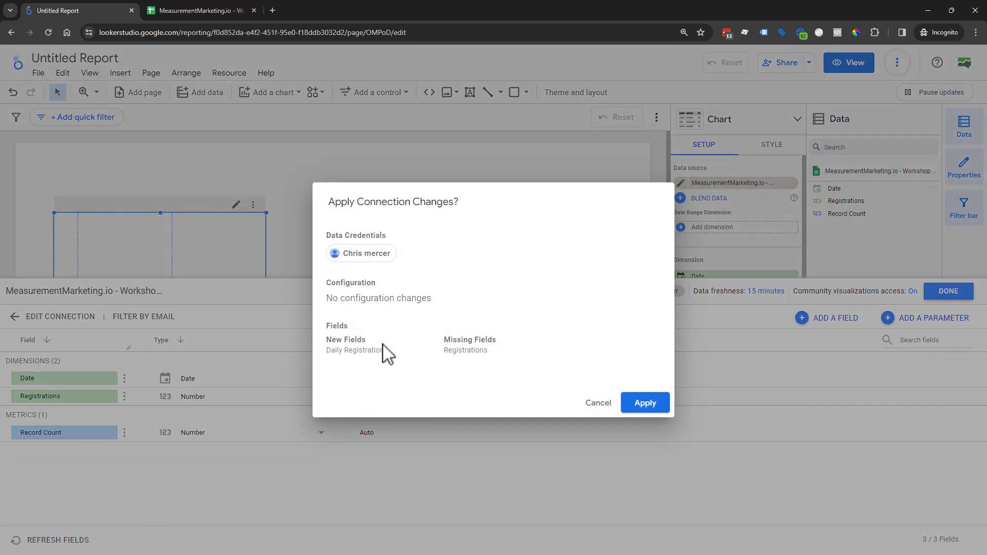
pyautogui.moveTo(380, 353); pyautogui.dragTo(334, 353)
pyautogui.doubleClick(470, 353)
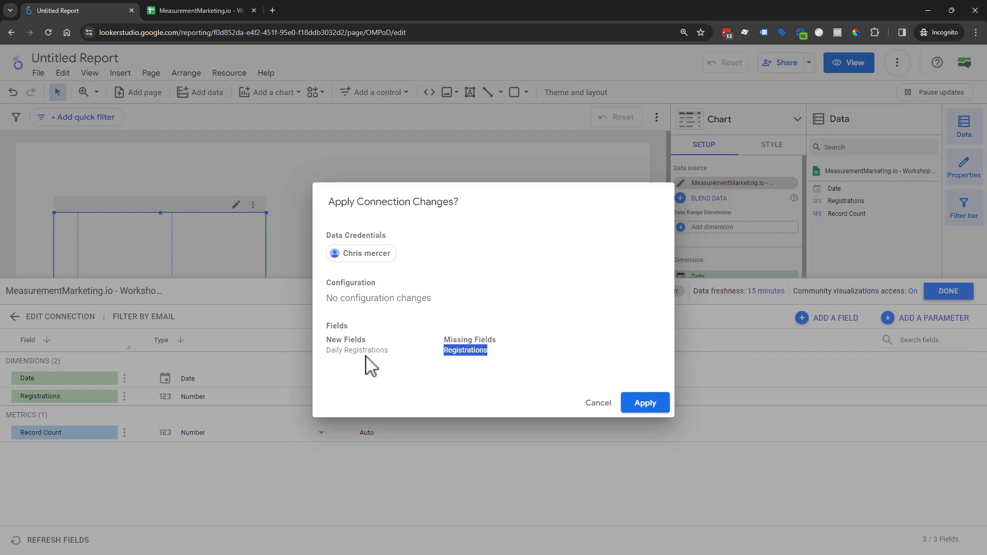
pyautogui.click(630, 406)
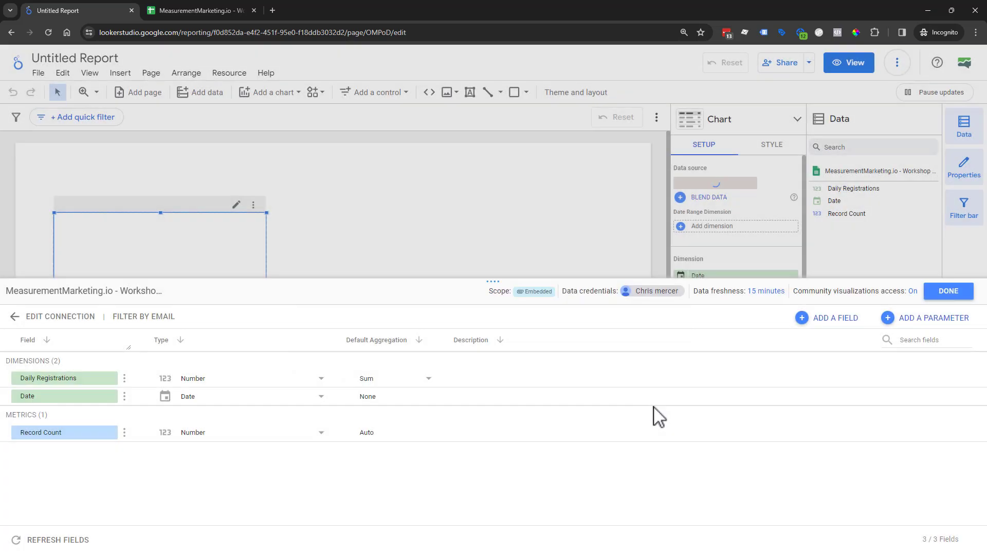
pyautogui.click(51, 379)
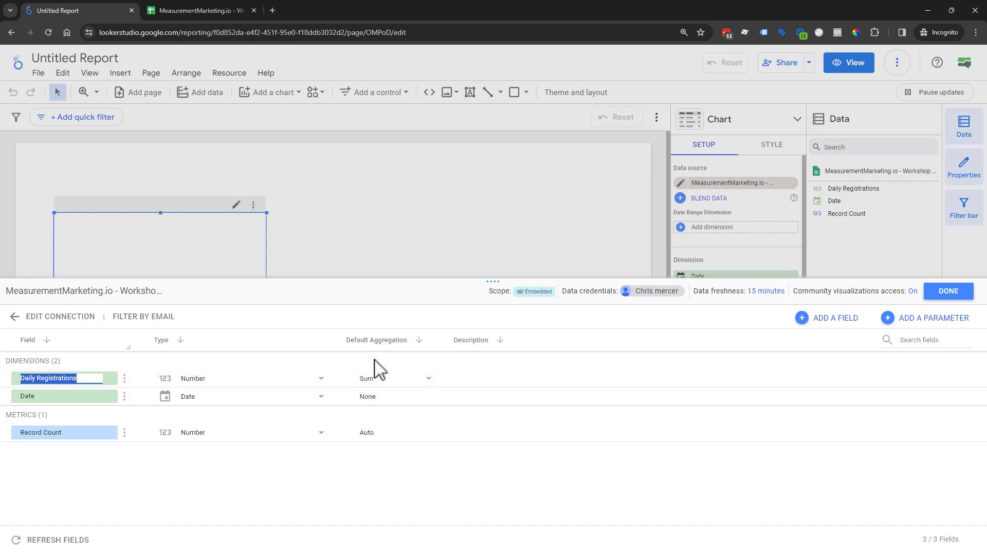
pyautogui.click(968, 293)
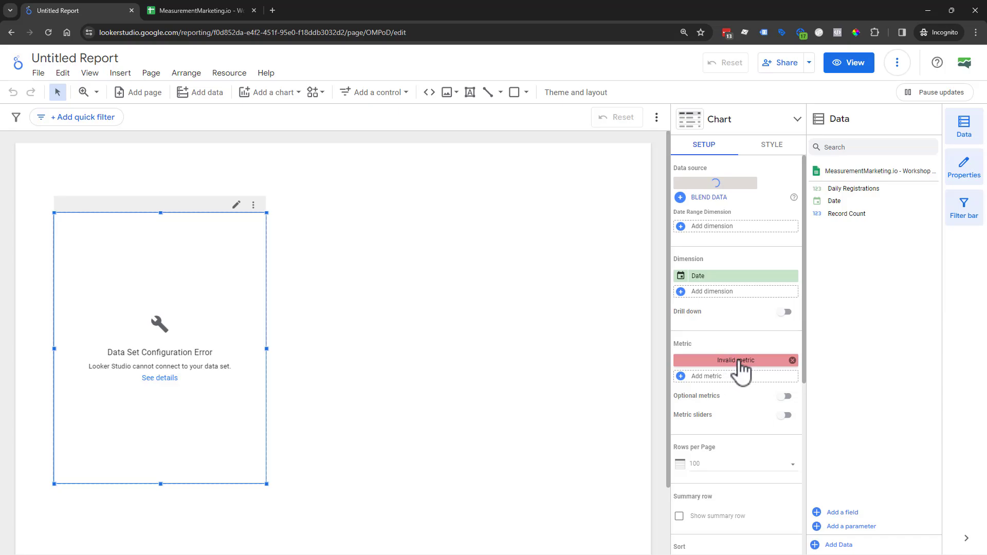
# Replace the table's invalid metric with Daily Registrations
pyautogui.click(740, 366)
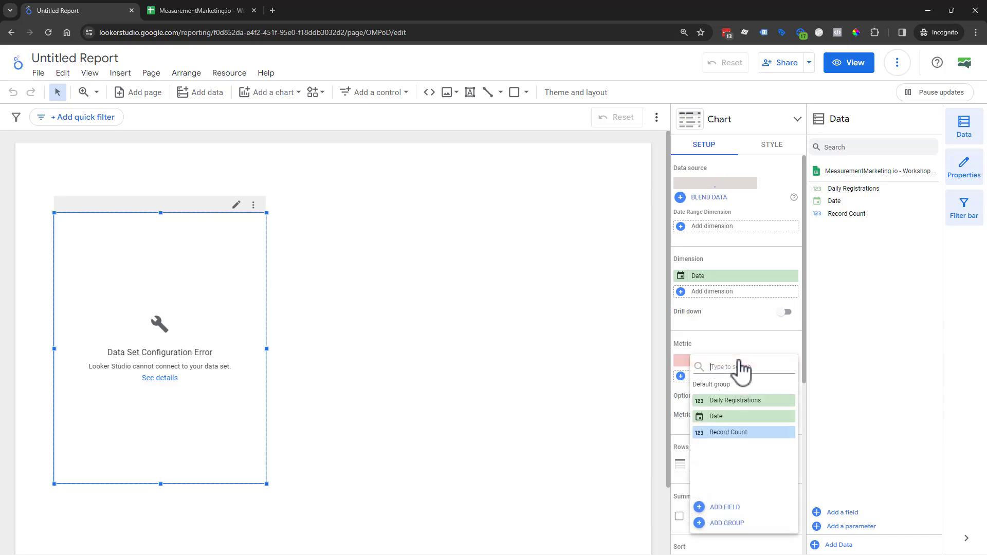
pyautogui.click(749, 409)
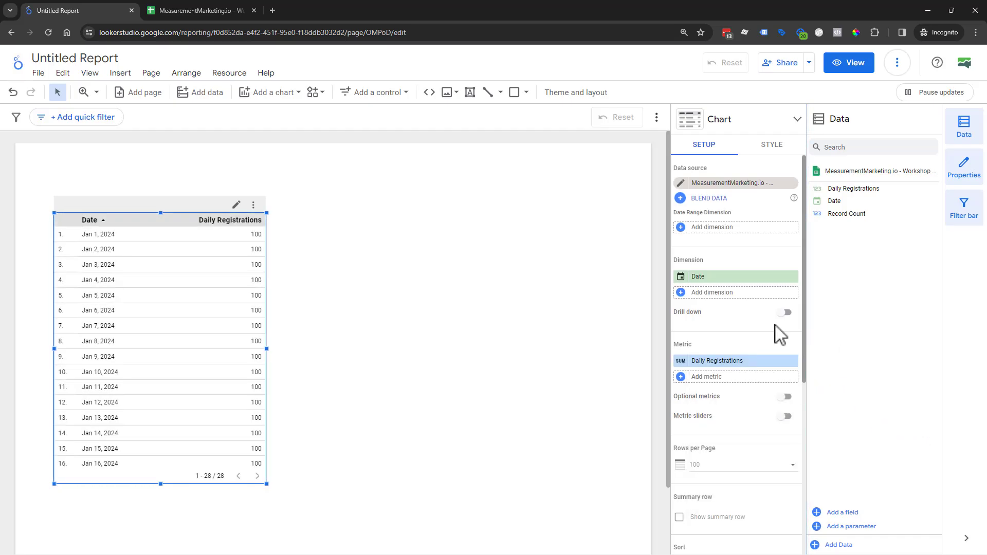
# Review the header row of the Workshop Example spreadsheet from B1 to G1 and return to the Untitled Report
pyautogui.click(216, 10)
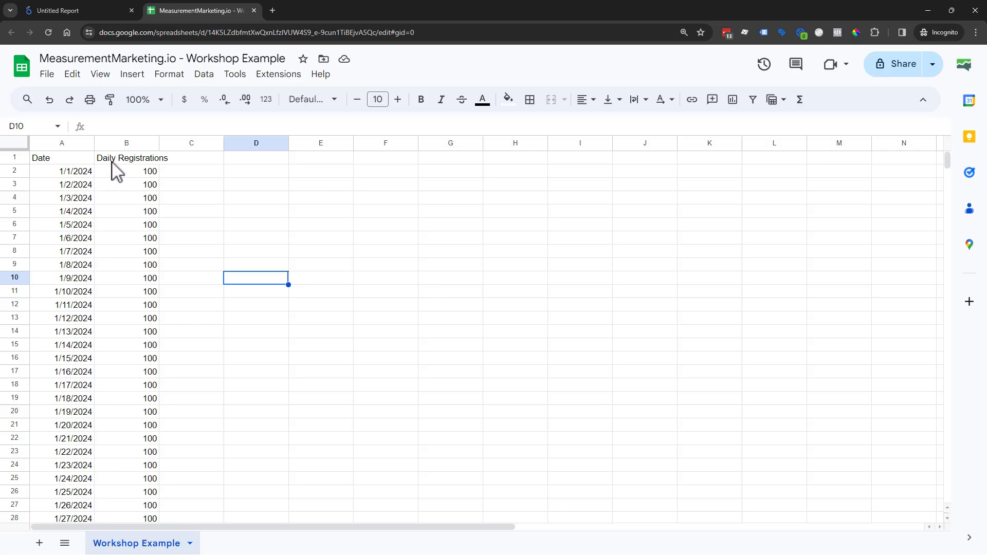
pyautogui.click(126, 161)
pyautogui.click(188, 161)
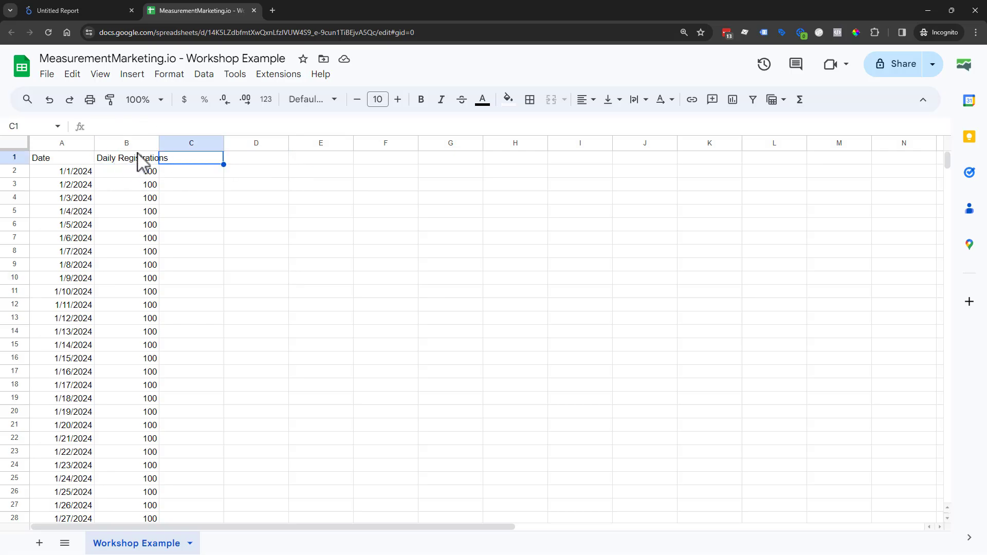
pyautogui.moveTo(131, 159); pyautogui.dragTo(448, 164)
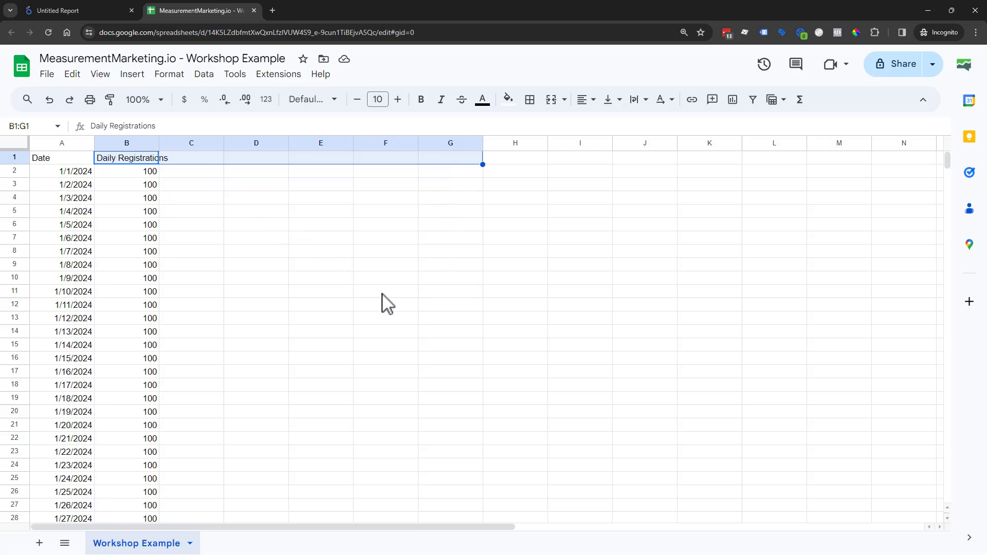
pyautogui.click(322, 253)
pyautogui.click(108, 10)
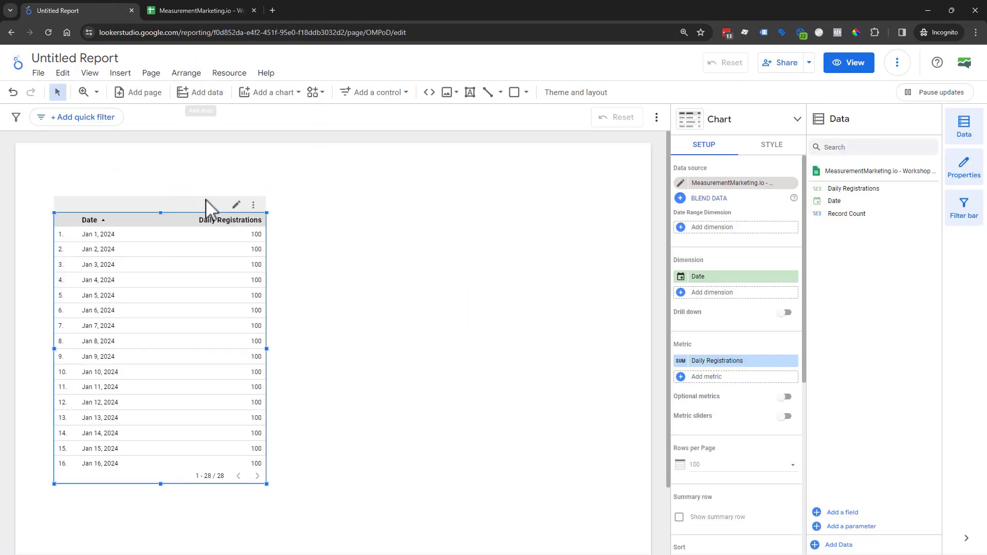
# Switch to the Workshop Example spreadsheet and add the header "Total Registrations" in C1
pyautogui.click(193, 5)
pyautogui.click(459, 262)
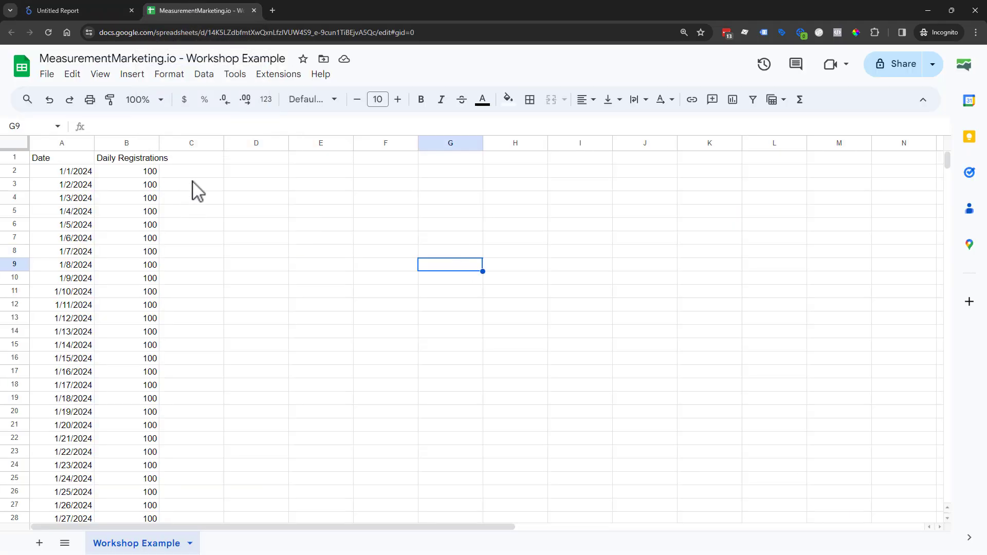
pyautogui.click(203, 160)
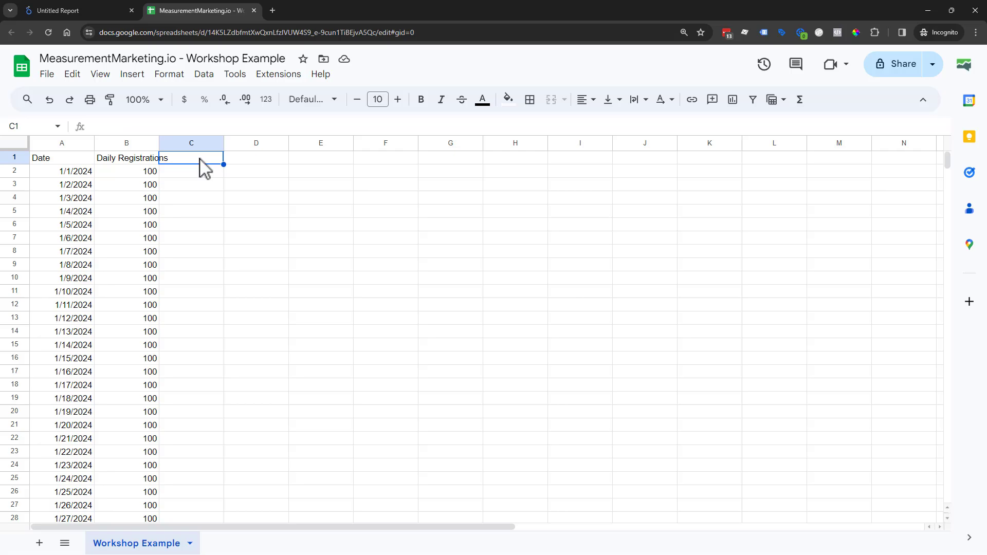
pyautogui.write('Total Registrations')
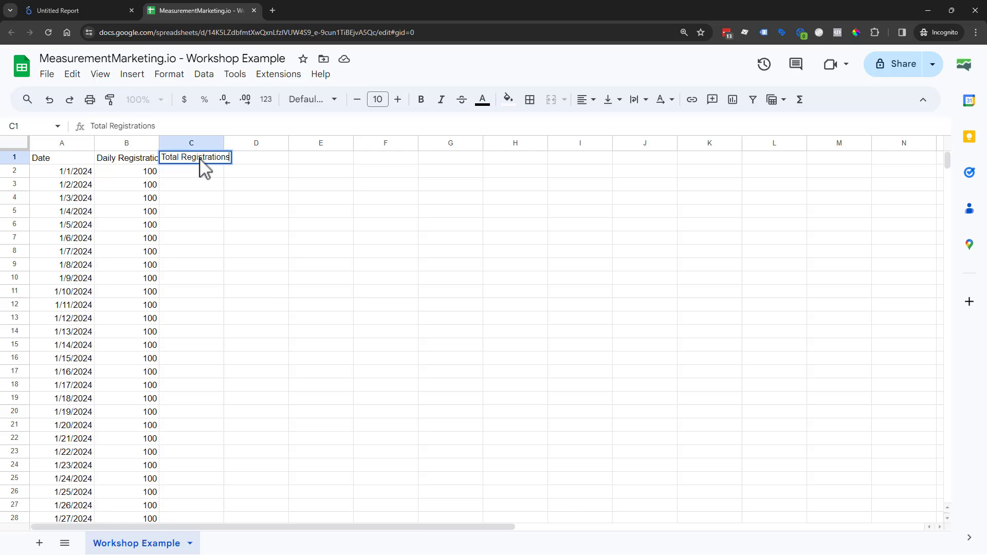
pyautogui.press('Return')
# Enter the formula =B2 in C2 and reject the suggested autofill for the rest of the column
pyautogui.write('=')
pyautogui.press('Left')
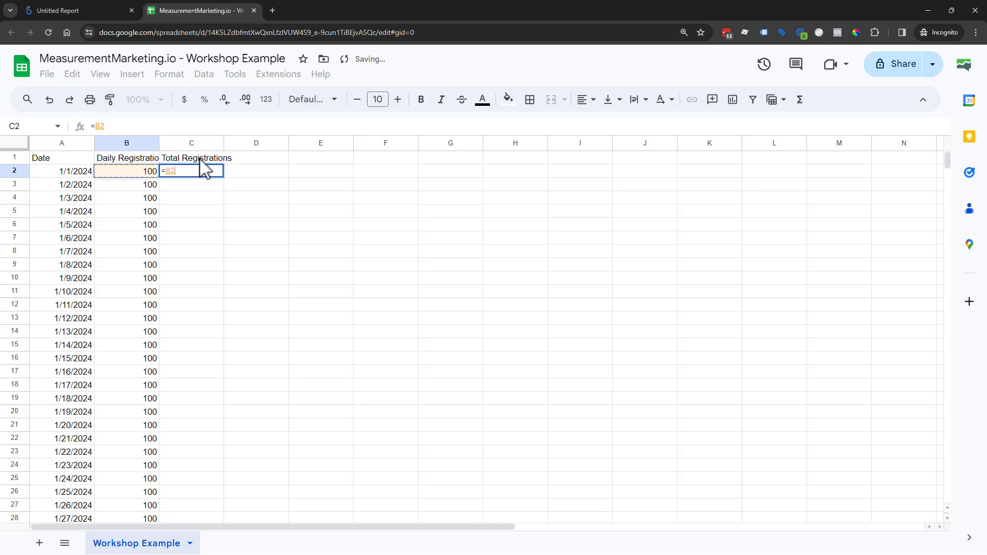
pyautogui.press('Return')
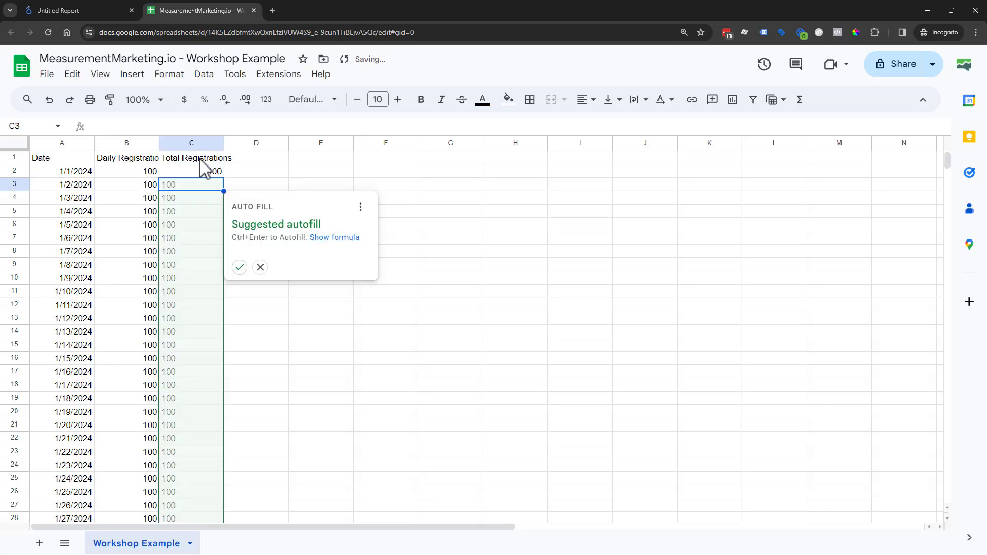
pyautogui.click(260, 267)
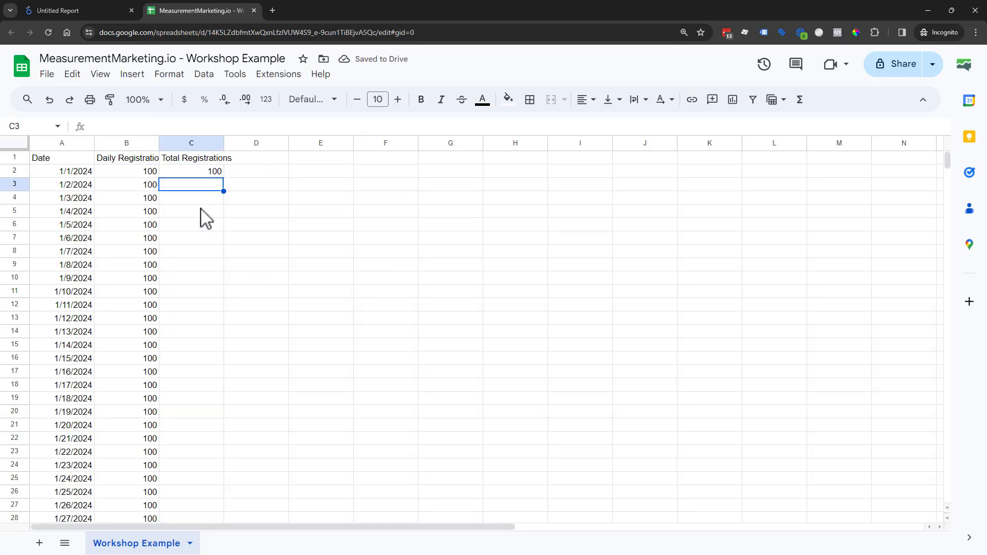
# Enter the running-total formula =C2+B3 in C3
pyautogui.write('=')
pyautogui.press('Up')
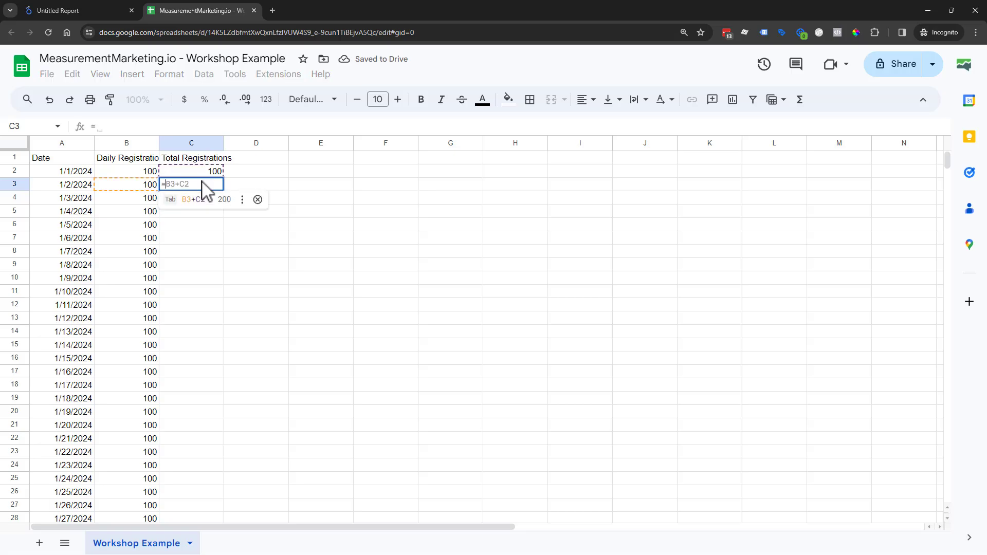
pyautogui.write('+')
pyautogui.press('Return')
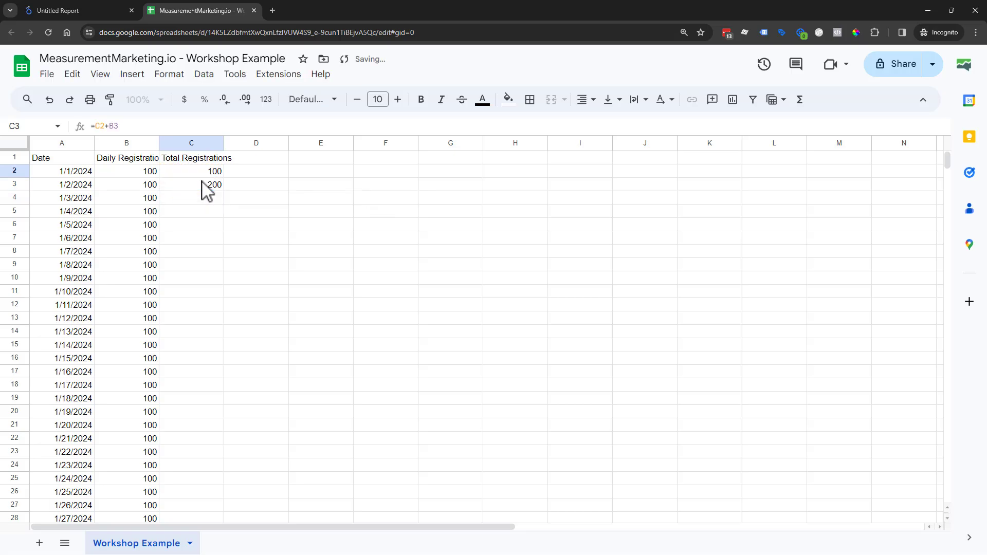
# Fill the running-total formula from C3 down column C past the last dated row
pyautogui.click(195, 186)
pyautogui.moveTo(222, 191); pyautogui.dragTo(218, 512)
pyautogui.click(213, 372)
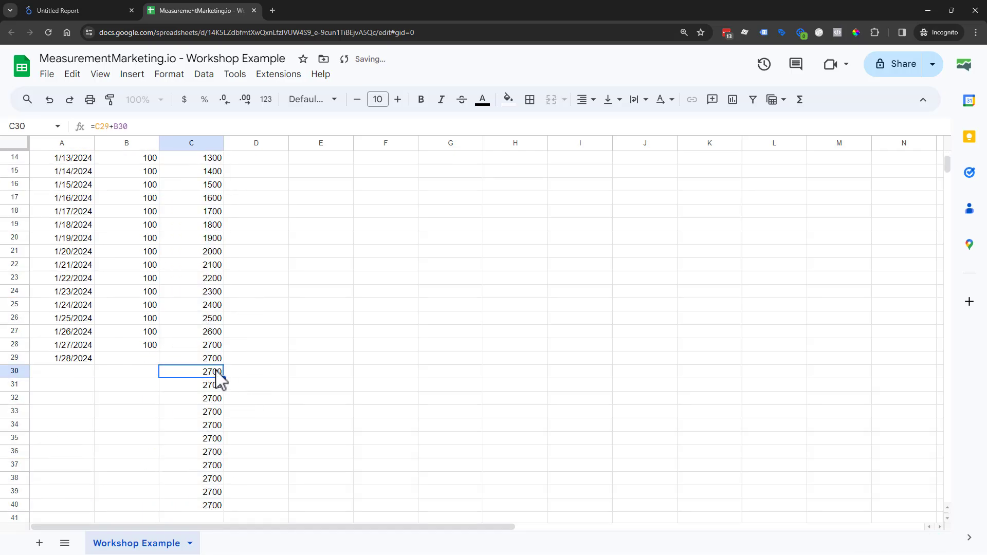
# Clear the surplus running-total formulas from C30:C41 below the last date
pyautogui.moveTo(214, 365); pyautogui.dragTo(214, 520)
pyautogui.click(244, 397)
pyautogui.scroll(5, 309, 388)
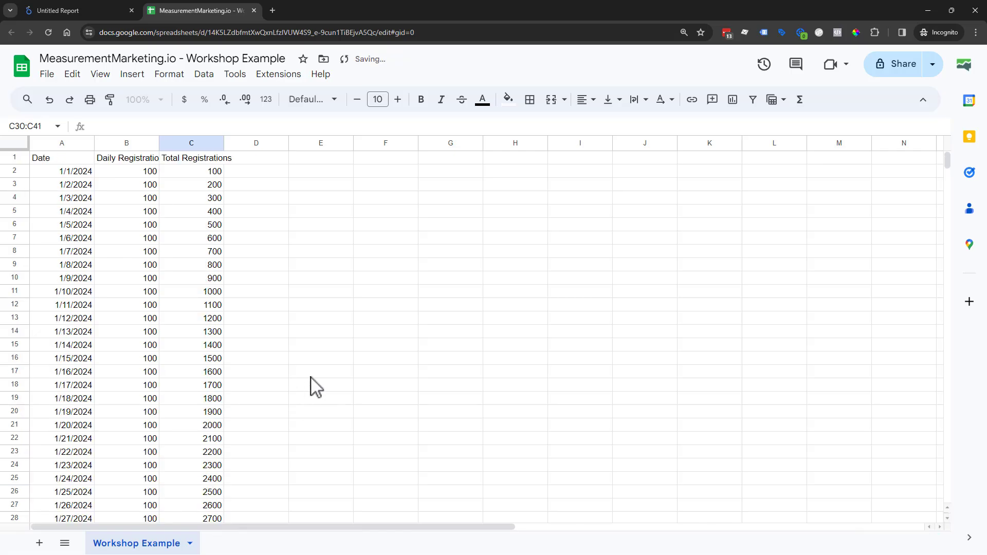
pyautogui.click(311, 378)
pyautogui.moveTo(221, 176); pyautogui.dragTo(212, 503)
pyautogui.click(286, 397)
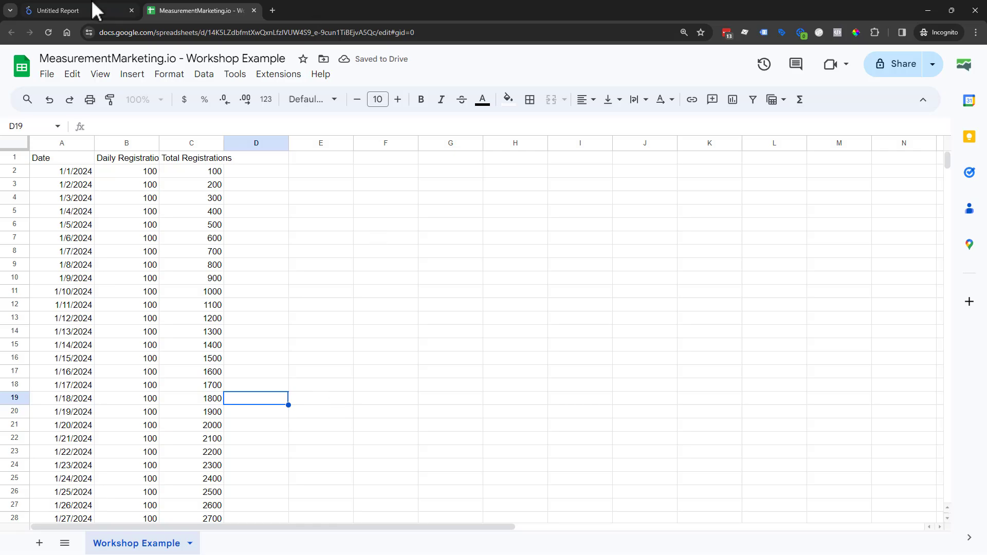
# In the Untitled Report, refresh the table's data source fields, apply the new Total Registrations field, and close the source editor
pyautogui.click(67, 11)
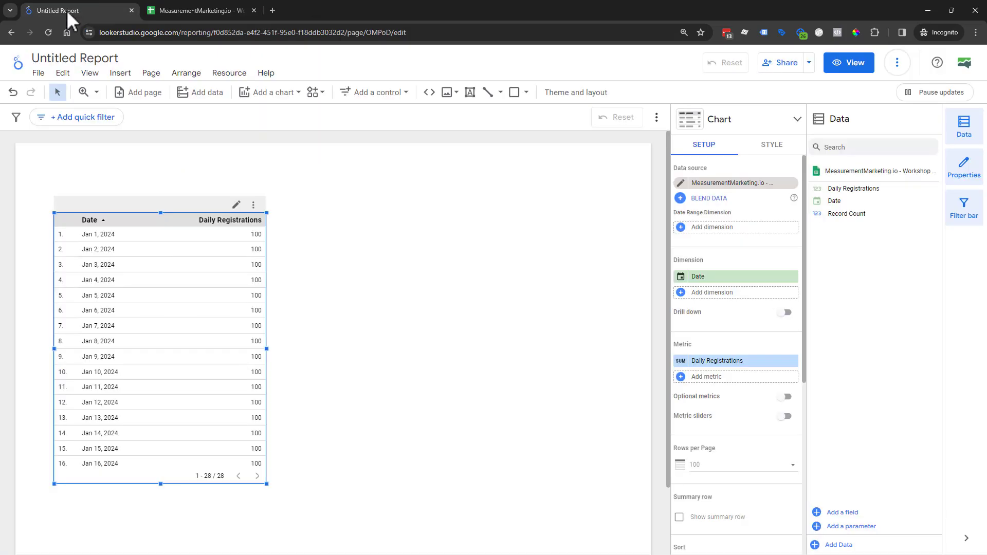
pyautogui.click(378, 273)
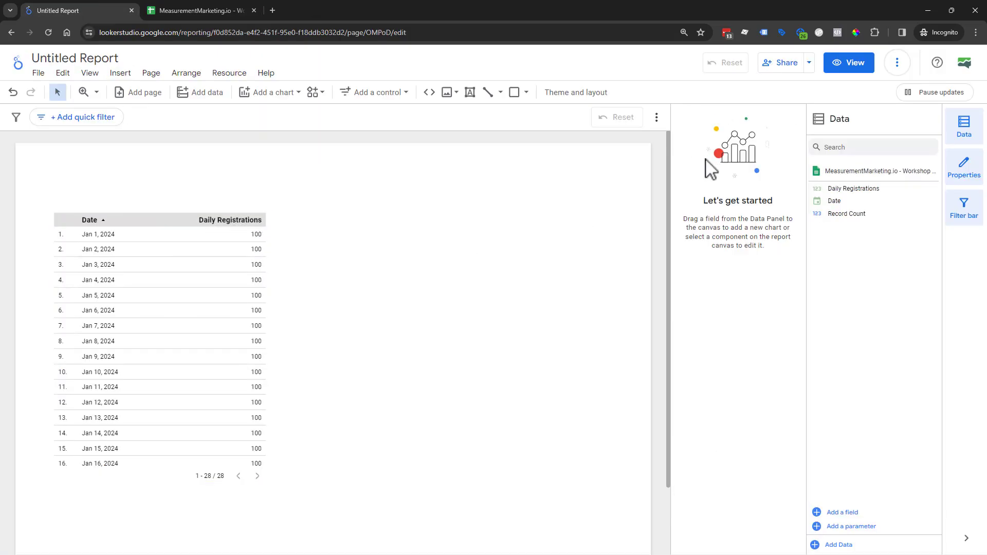
pyautogui.click(239, 288)
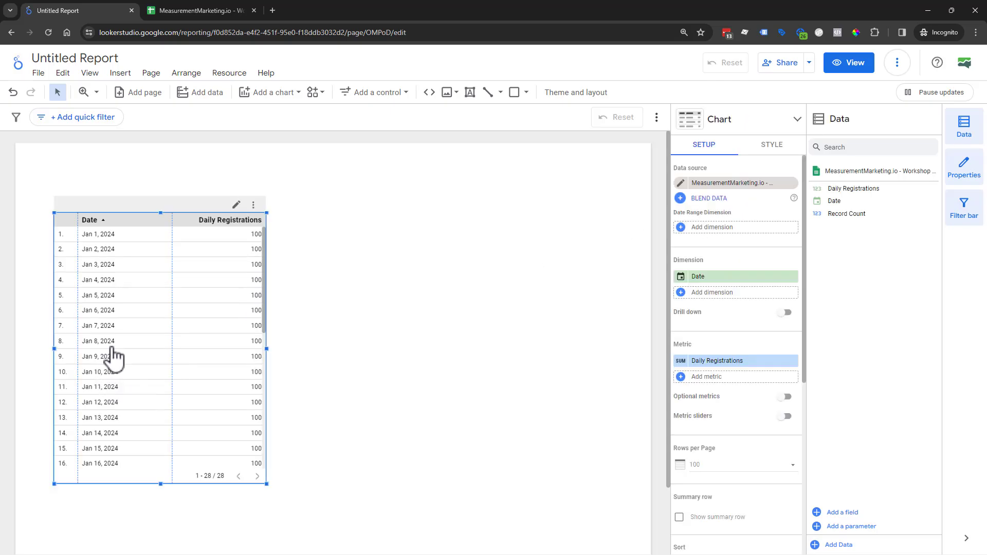
pyautogui.click(681, 183)
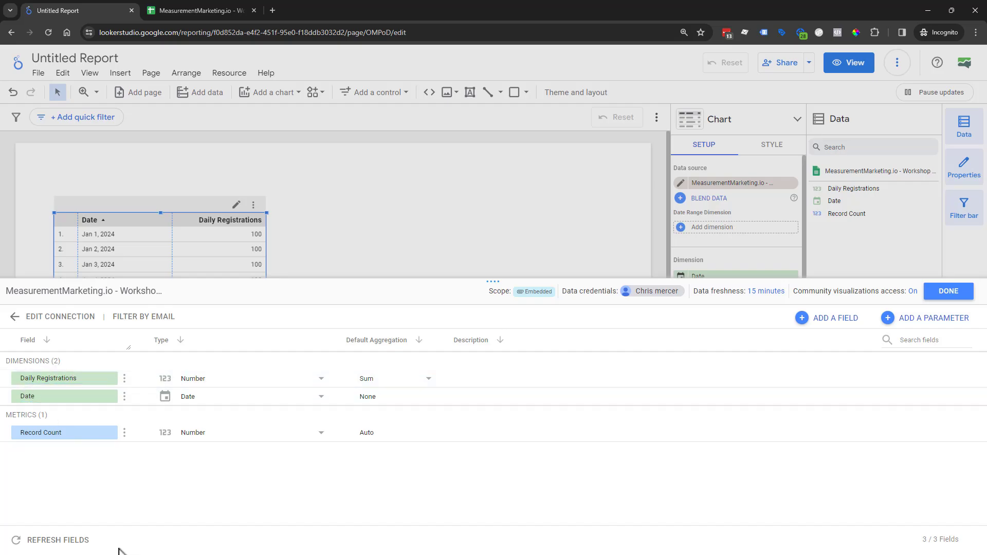
pyautogui.click(85, 544)
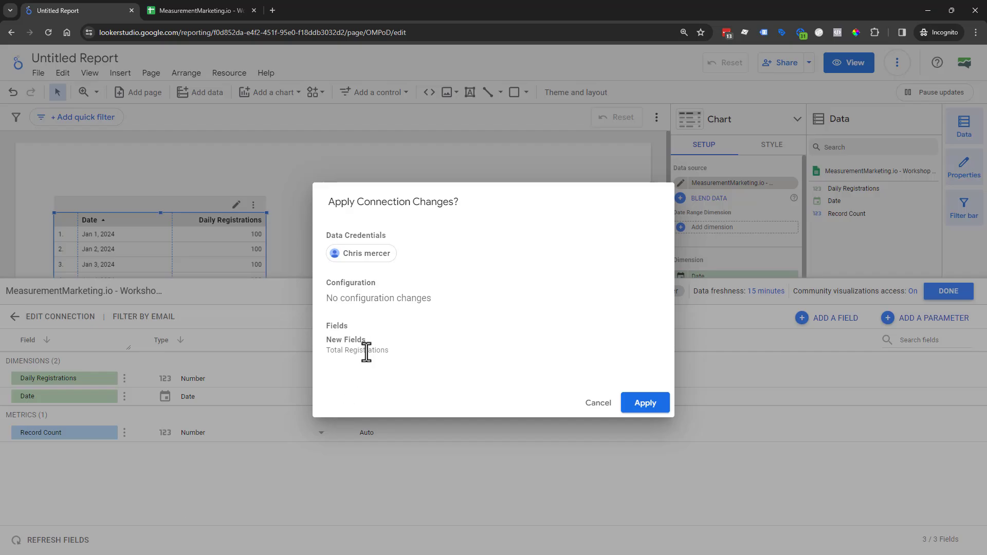
pyautogui.moveTo(389, 351); pyautogui.dragTo(324, 357)
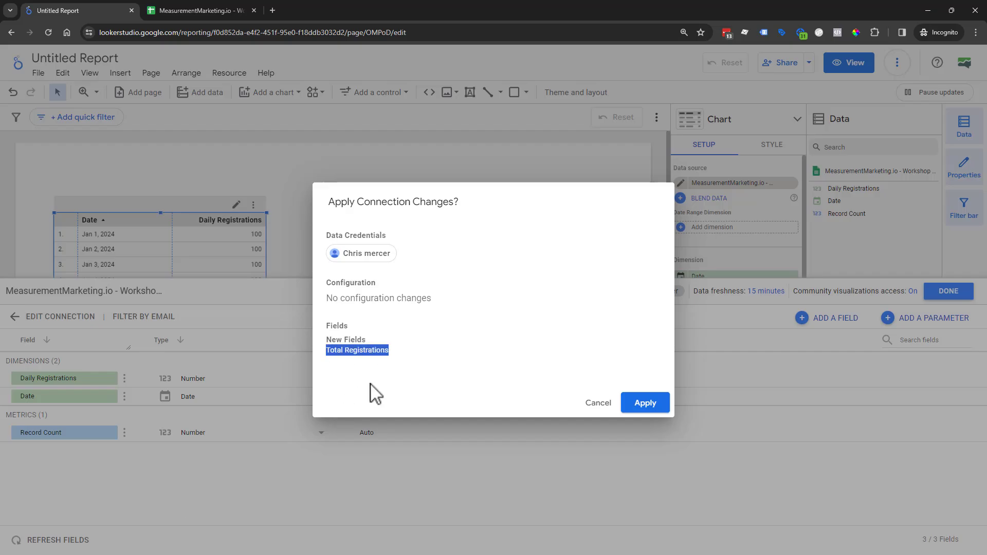
pyautogui.click(666, 411)
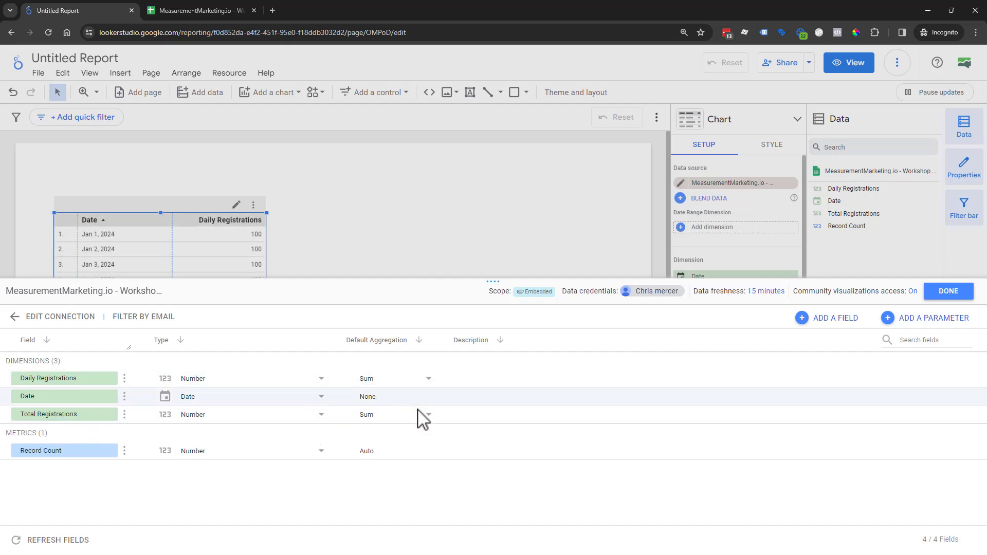
pyautogui.click(214, 416)
pyautogui.click(643, 493)
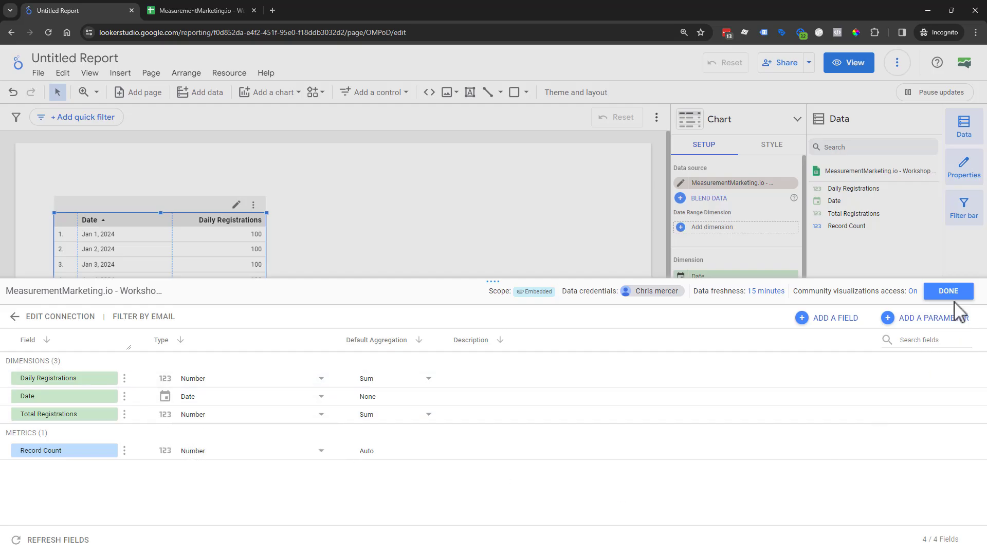
pyautogui.click(963, 299)
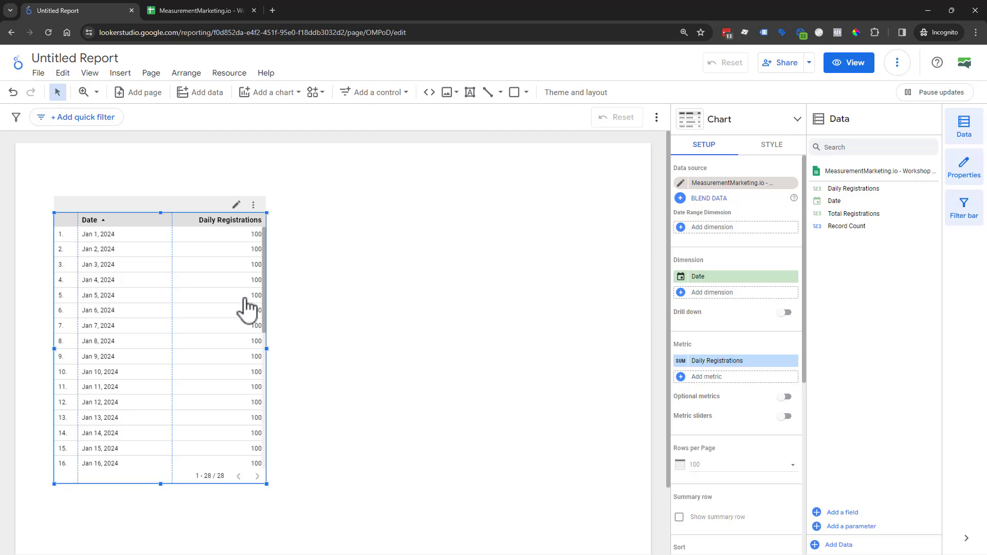
# Move the registrations table lower on the page and add a time series chart in the empty area beside it
pyautogui.moveTo(225, 302); pyautogui.dragTo(208, 363)
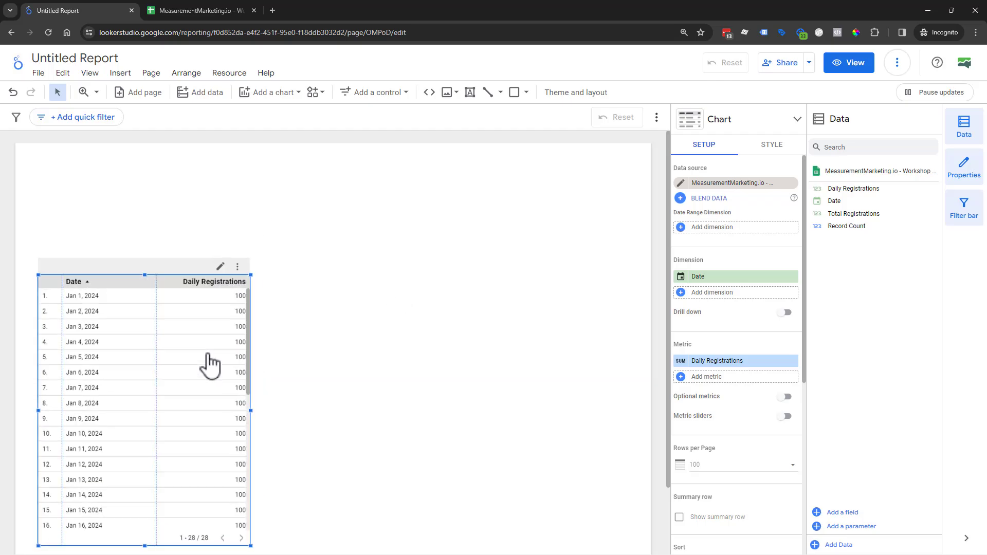
pyautogui.click(282, 96)
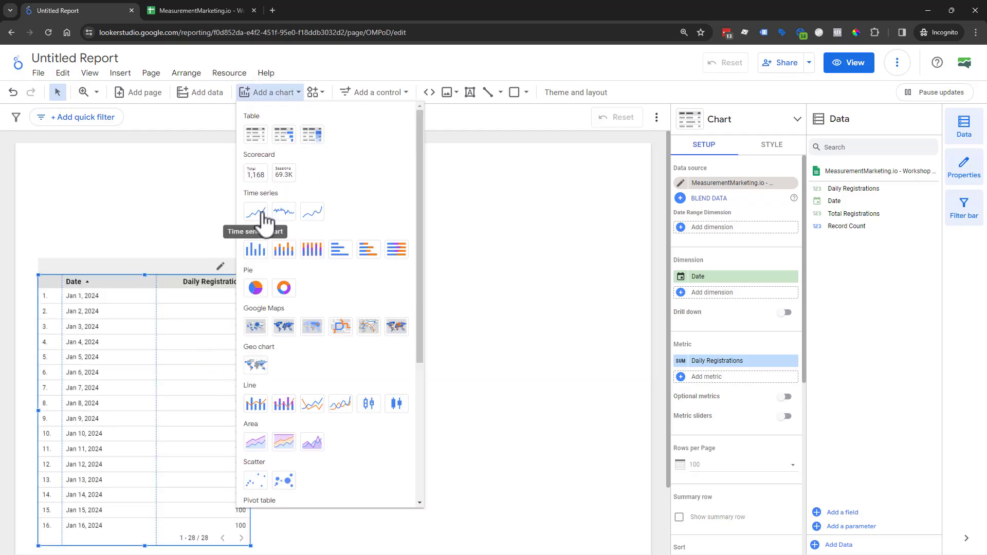
pyautogui.click(262, 219)
pyautogui.click(309, 189)
pyautogui.moveTo(305, 180); pyautogui.dragTo(518, 338)
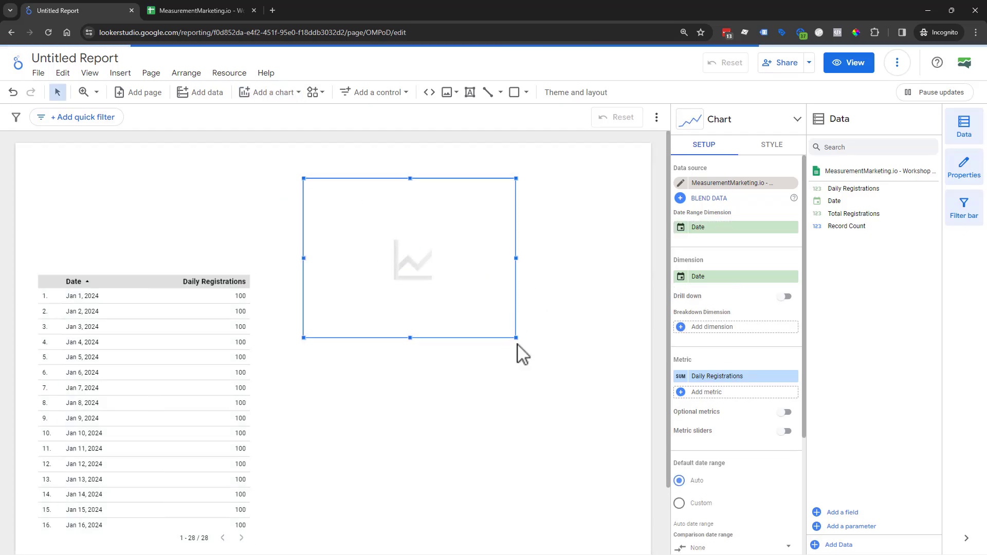
# Widen the time series chart toward the page's right edge and reposition it slightly lower beside the table
pyautogui.click(485, 310)
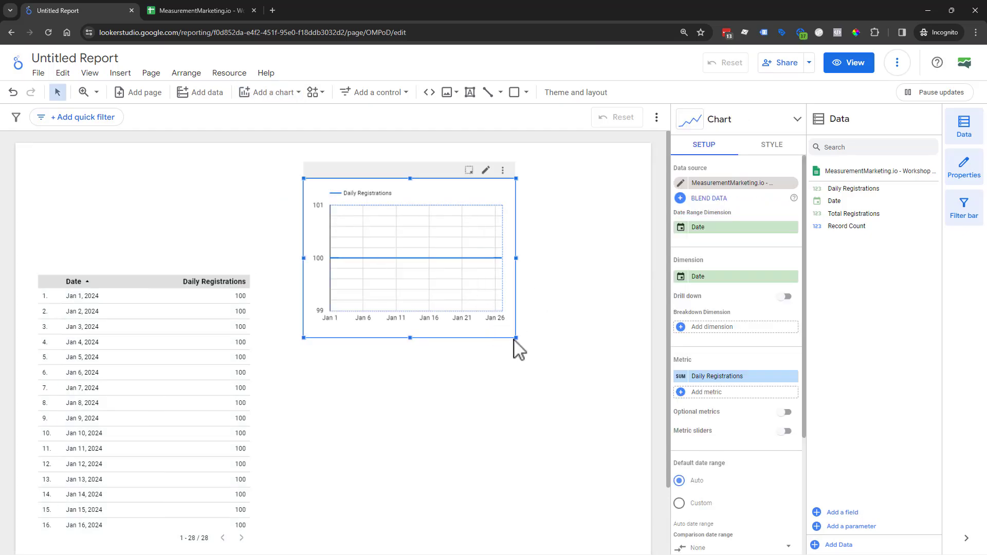
pyautogui.moveTo(516, 345); pyautogui.dragTo(645, 341)
pyautogui.moveTo(584, 197); pyautogui.dragTo(555, 218)
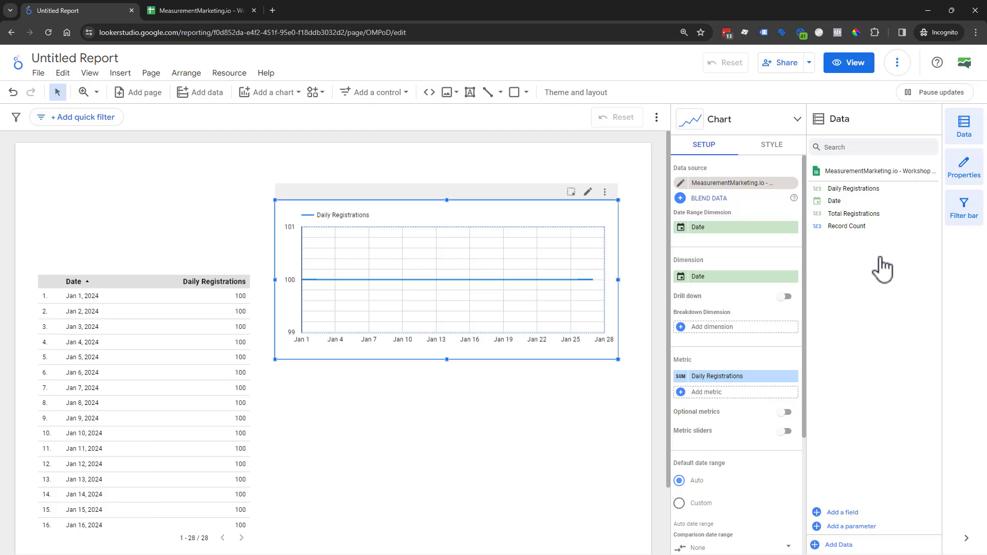
# Try Total Registrations as the time series chart's metric and switch it back to Daily Registrations
pyautogui.moveTo(872, 215); pyautogui.dragTo(738, 384)
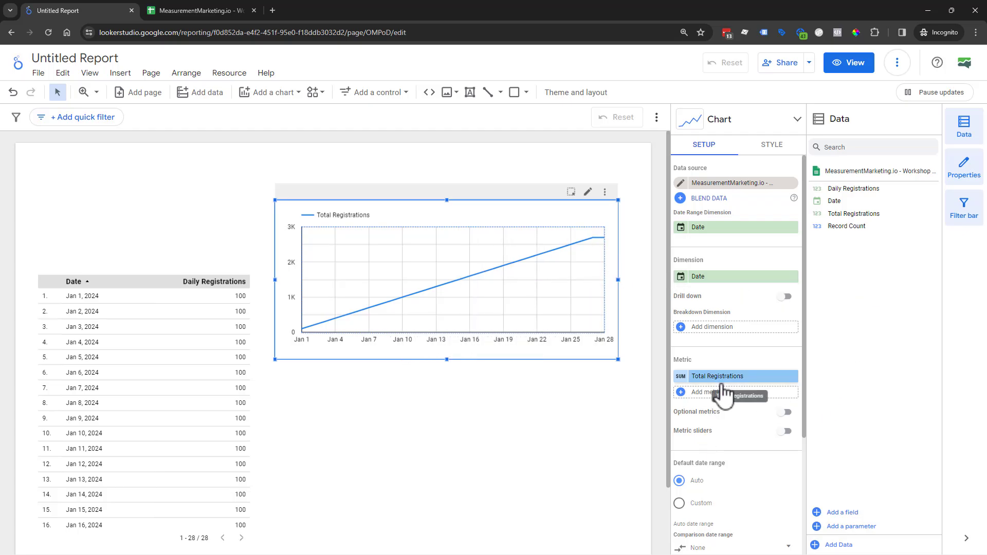
pyautogui.moveTo(867, 188); pyautogui.dragTo(763, 396)
pyautogui.click(793, 346)
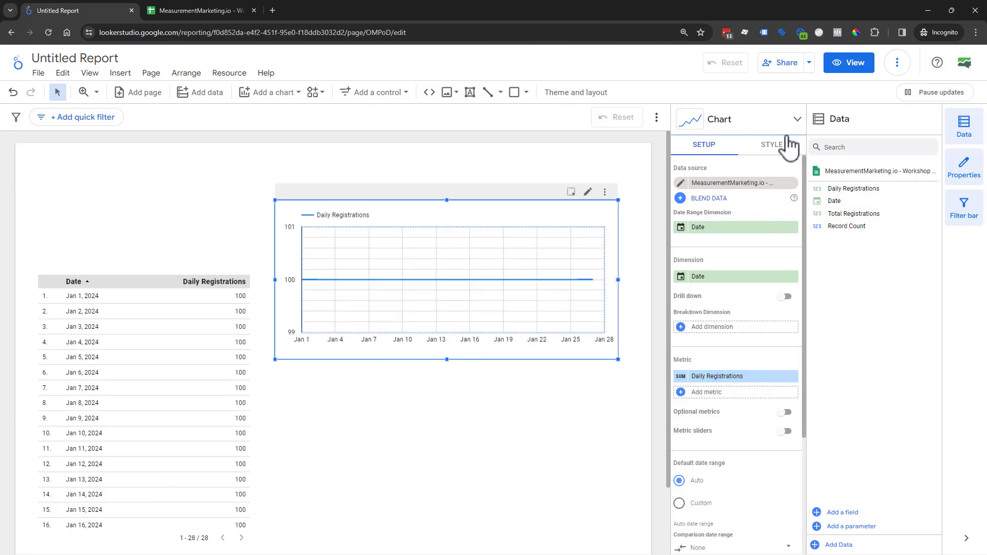
# Make the chart's Daily Registrations series cumulative and move the chart near the top of the report page
pyautogui.click(776, 148)
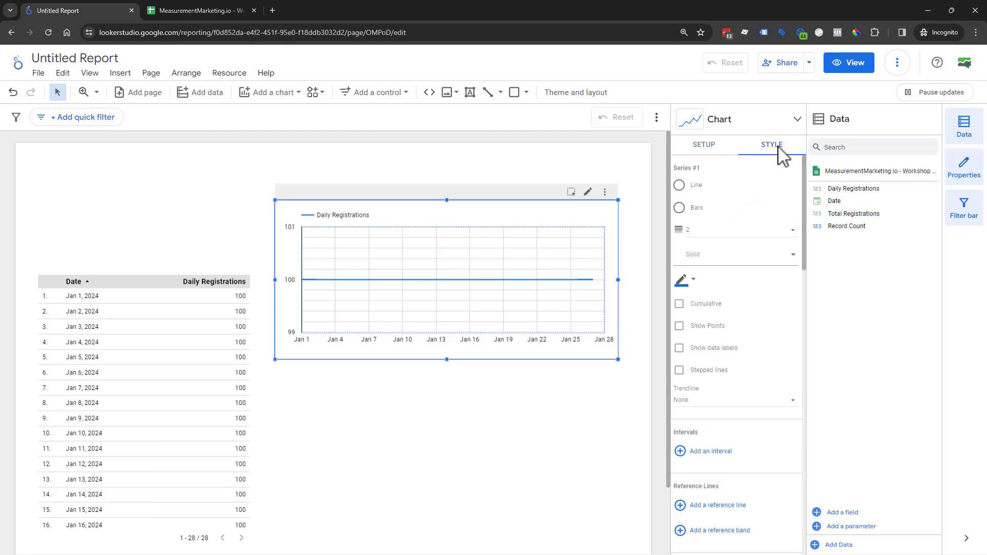
pyautogui.click(706, 304)
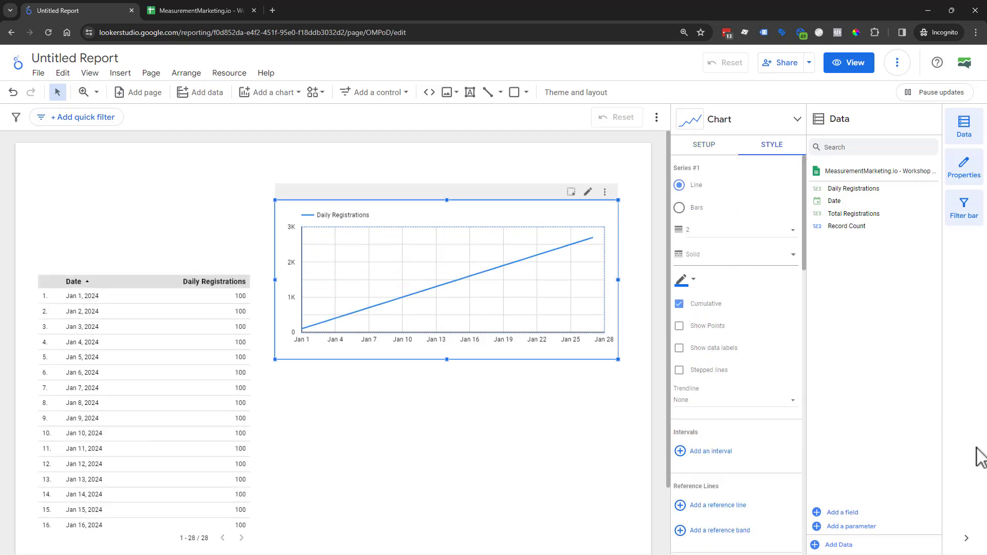
pyautogui.click(706, 146)
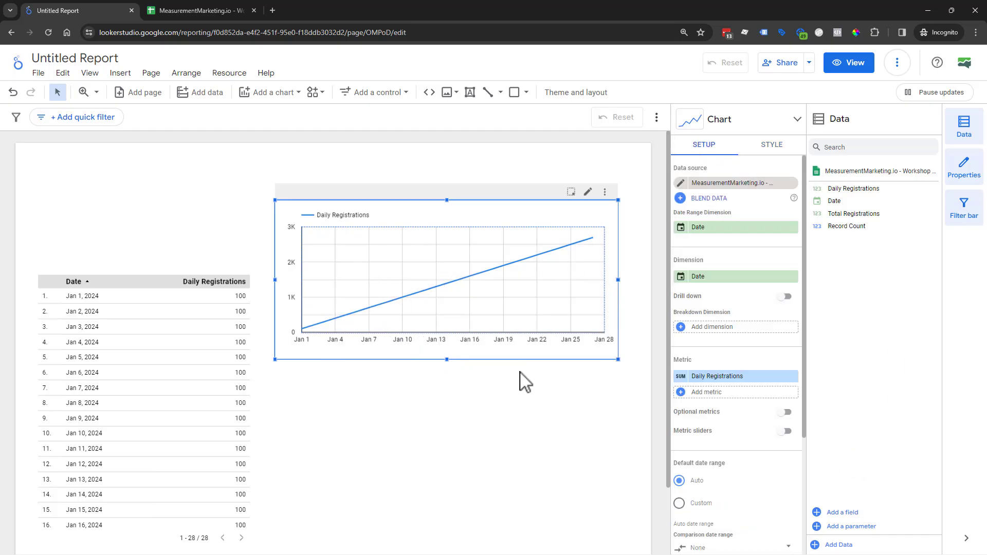
pyautogui.moveTo(511, 352); pyautogui.dragTo(519, 415)
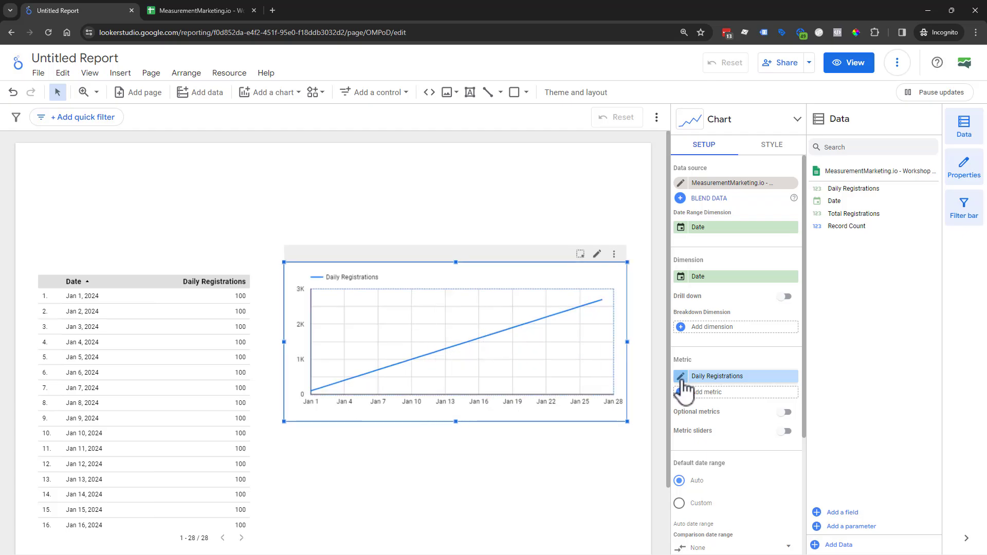
pyautogui.moveTo(480, 412); pyautogui.dragTo(474, 317)
# Switch to the Workshop Example spreadsheet and add a new worksheet named "Example 2"
pyautogui.click(206, 11)
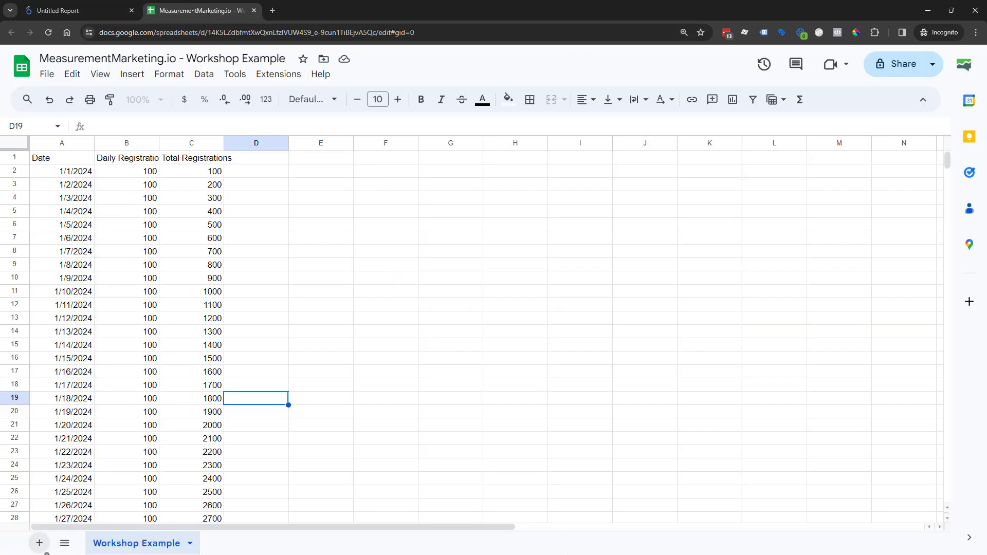
pyautogui.click(41, 545)
pyautogui.doubleClick(221, 546)
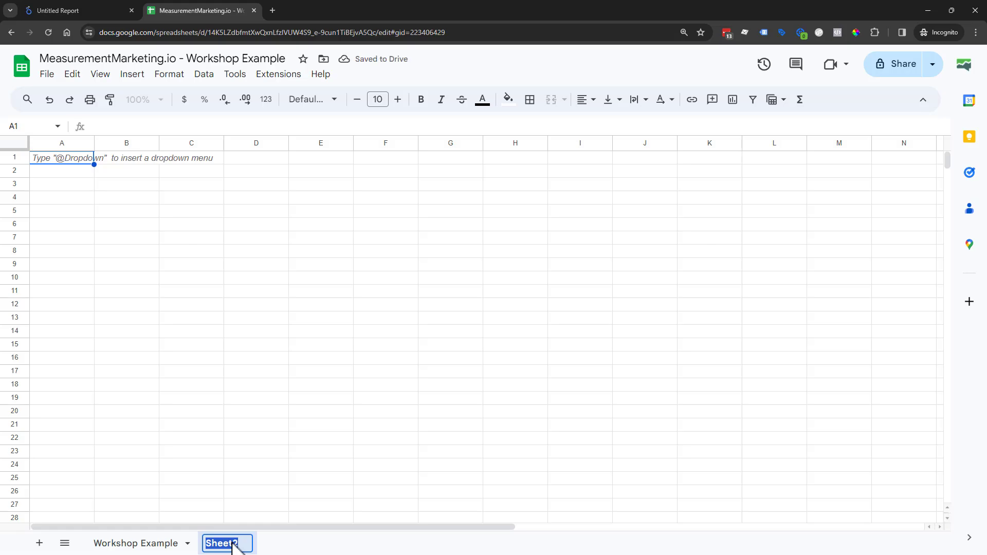
pyautogui.write('Example 2')
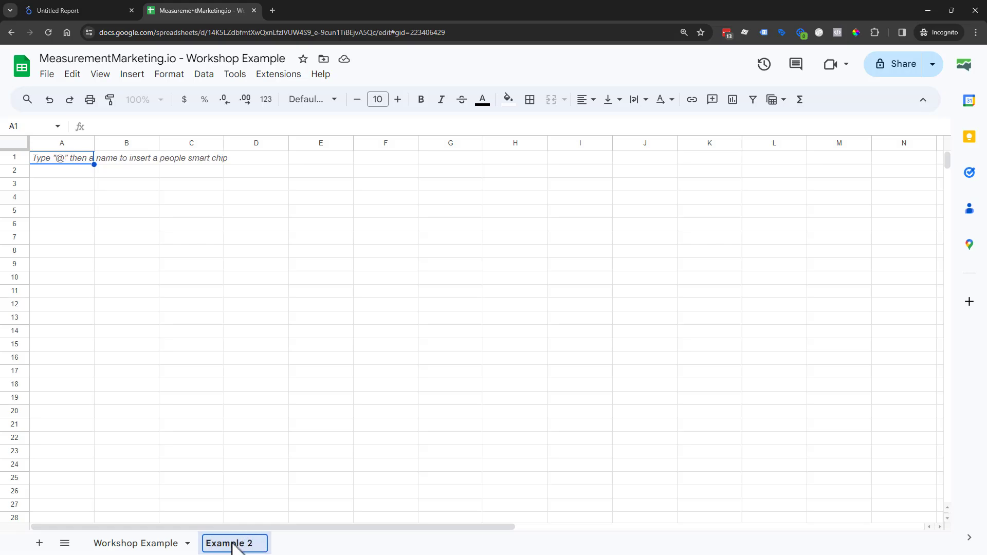
pyautogui.click(242, 335)
# Enter the header "Webinar Sales" in A1 of the Example 2 worksheet
pyautogui.click(72, 158)
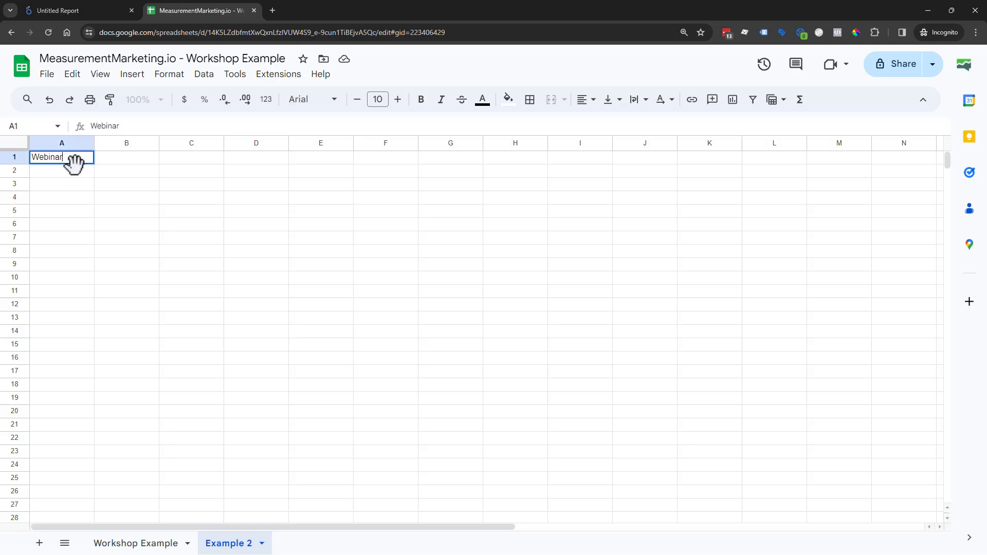
pyautogui.write('Webinar Sales')
pyautogui.press('Return')
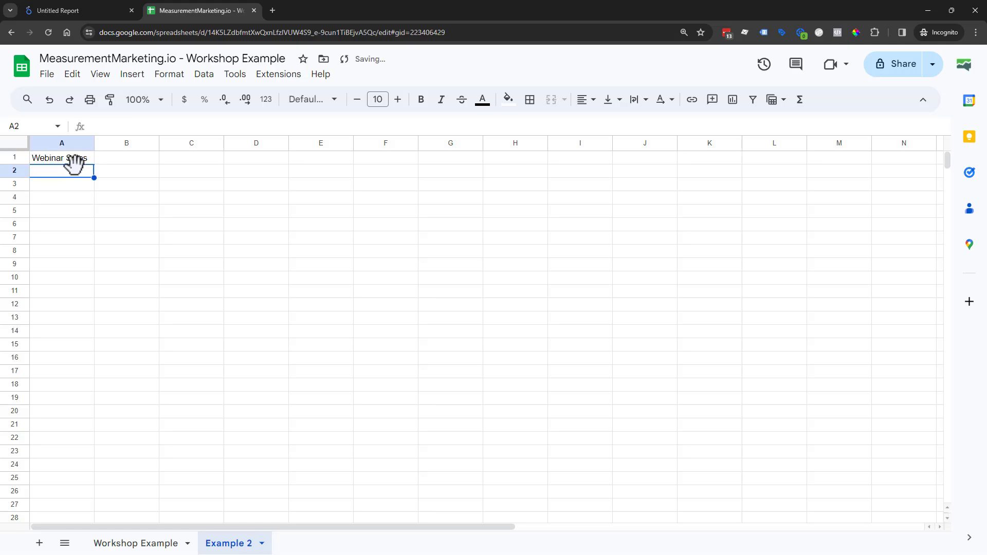
# Replace the header in A1 with "Phone Sales"
pyautogui.click(73, 160)
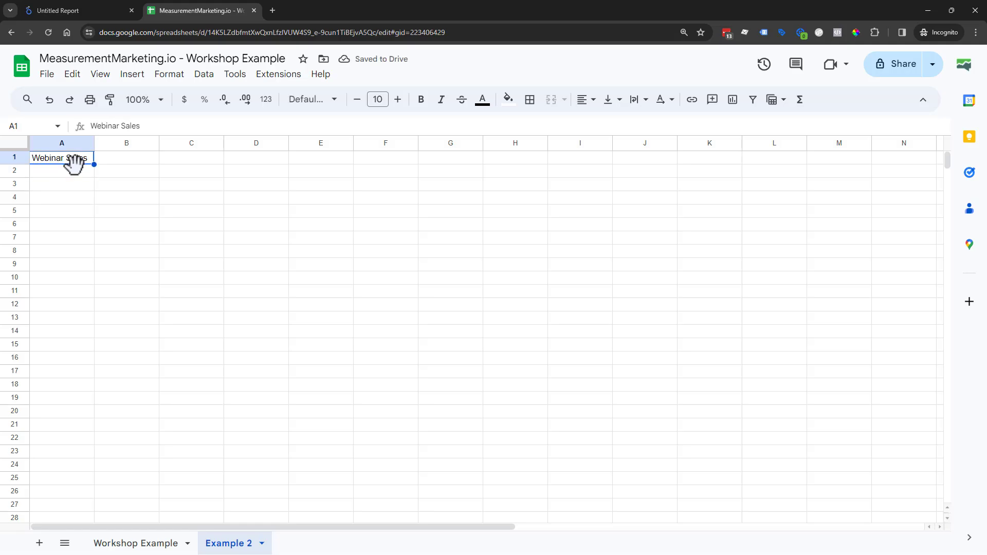
pyautogui.write('Phone Sales')
pyautogui.press('Return')
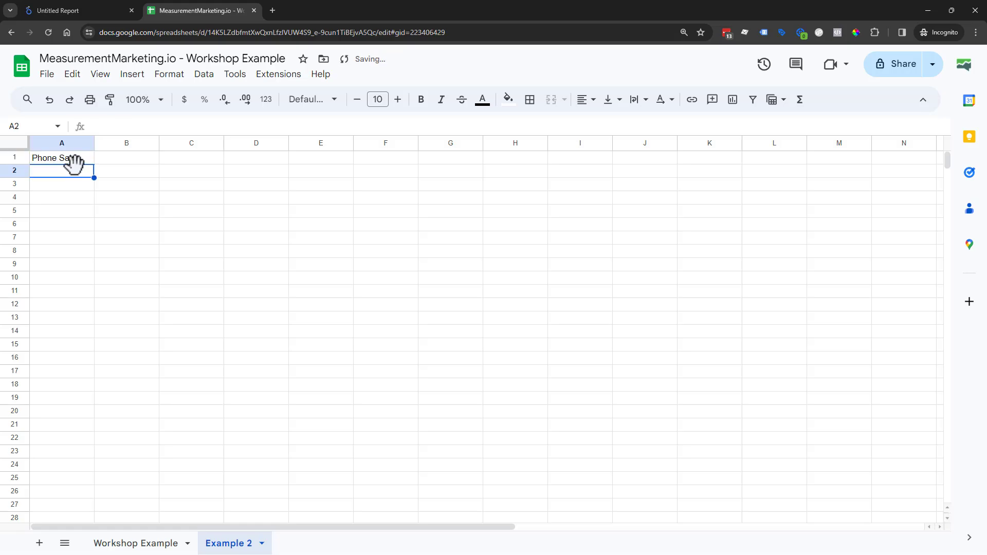
pyautogui.click(154, 228)
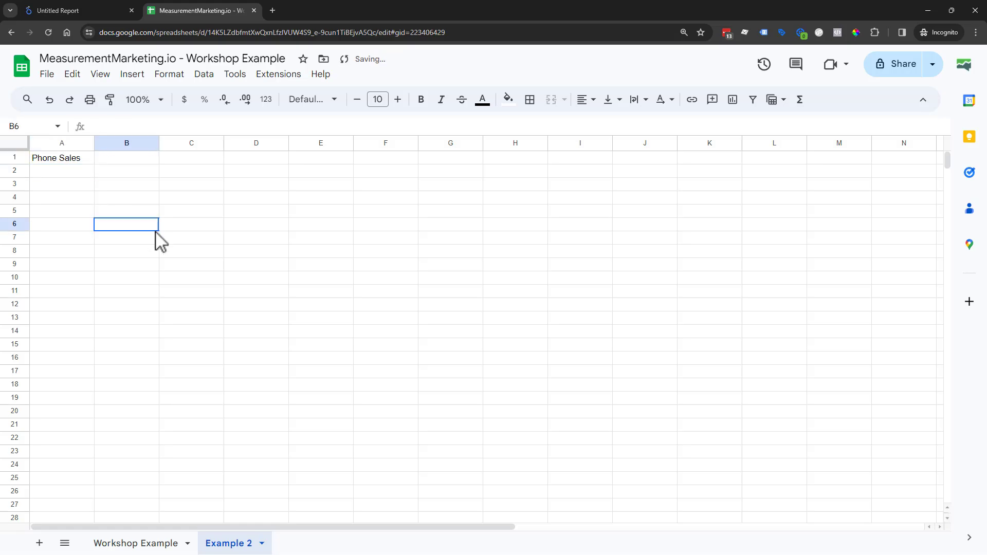
# Enter 7 in A2 under the Phone Sales header
pyautogui.click(58, 172)
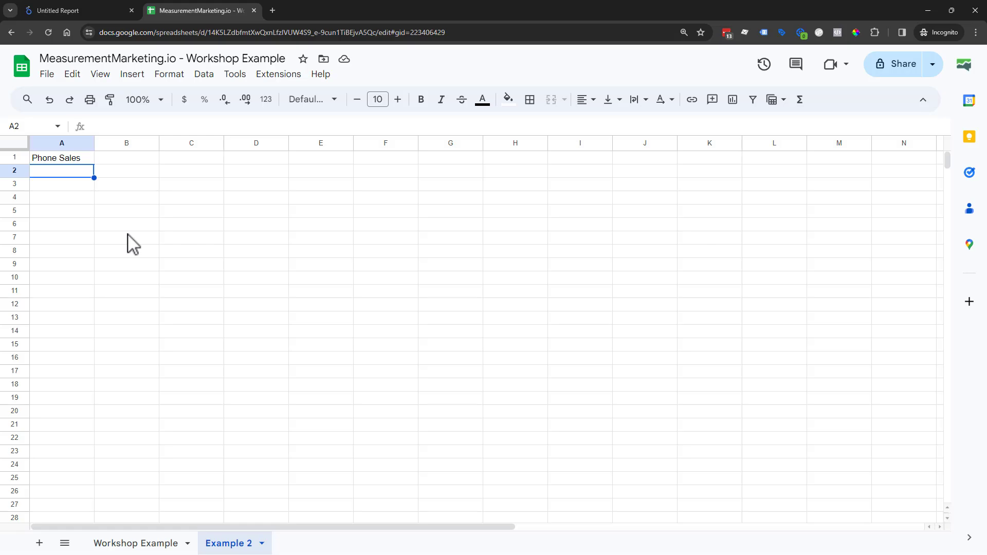
pyautogui.click(104, 223)
pyautogui.click(66, 174)
pyautogui.write('7')
pyautogui.press('Return')
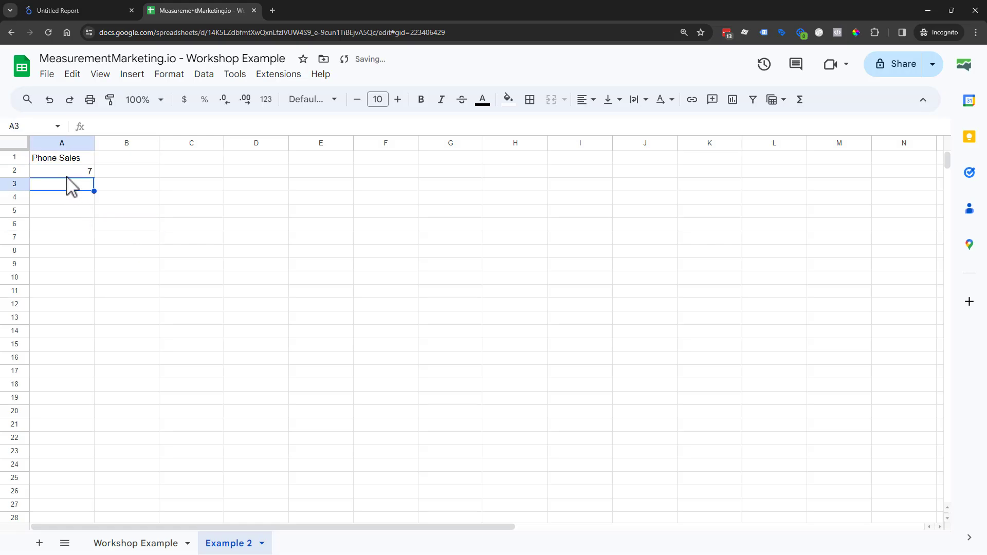
pyautogui.click(247, 400)
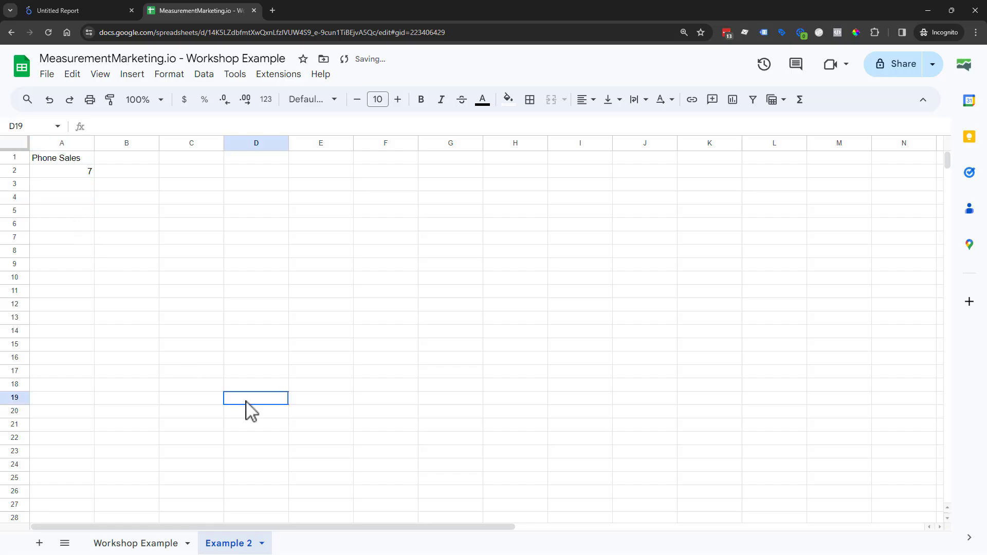
# Switch to the Looker Studio report and start adding a data source through the Google Sheets connector
pyautogui.click(98, 10)
pyautogui.click(548, 439)
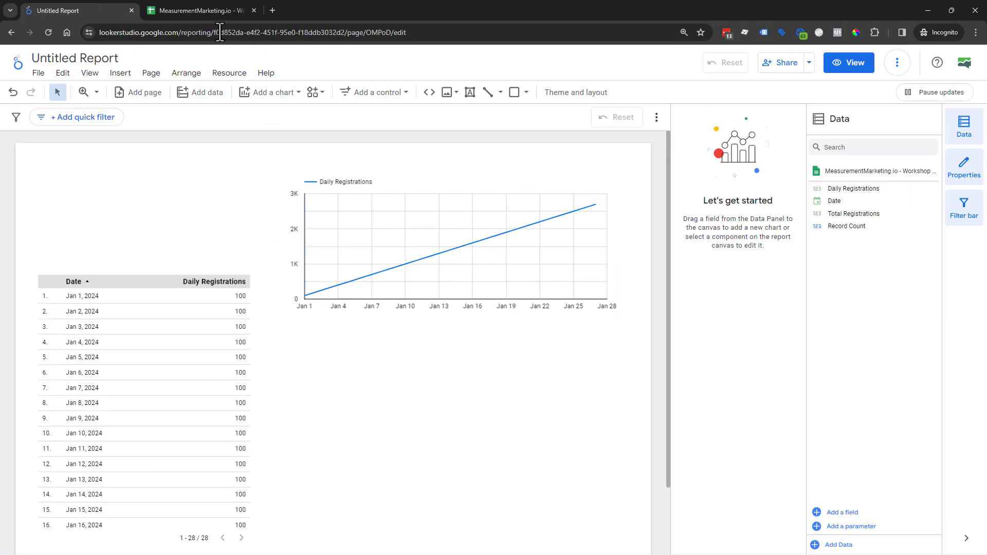
pyautogui.click(226, 74)
pyautogui.click(298, 96)
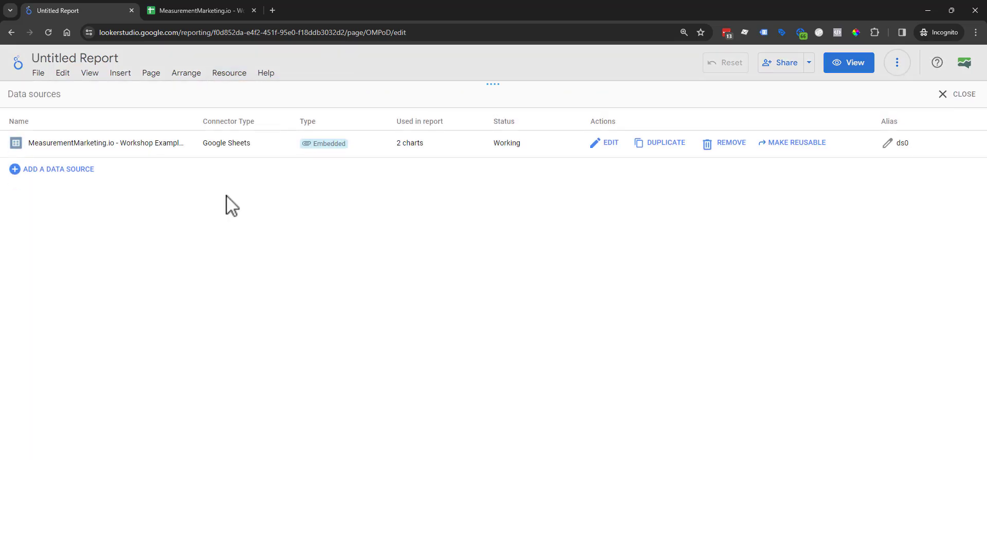
pyautogui.click(41, 170)
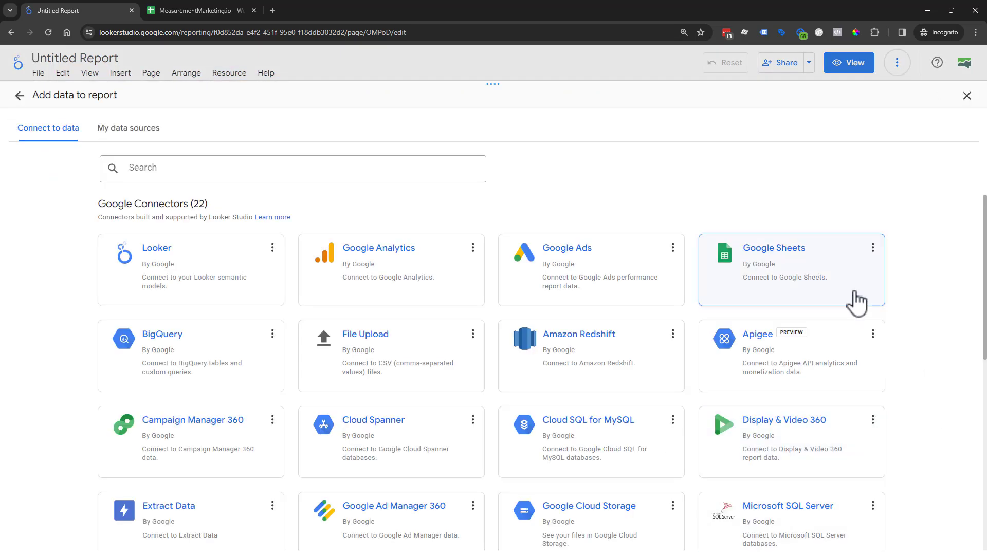
pyautogui.click(857, 303)
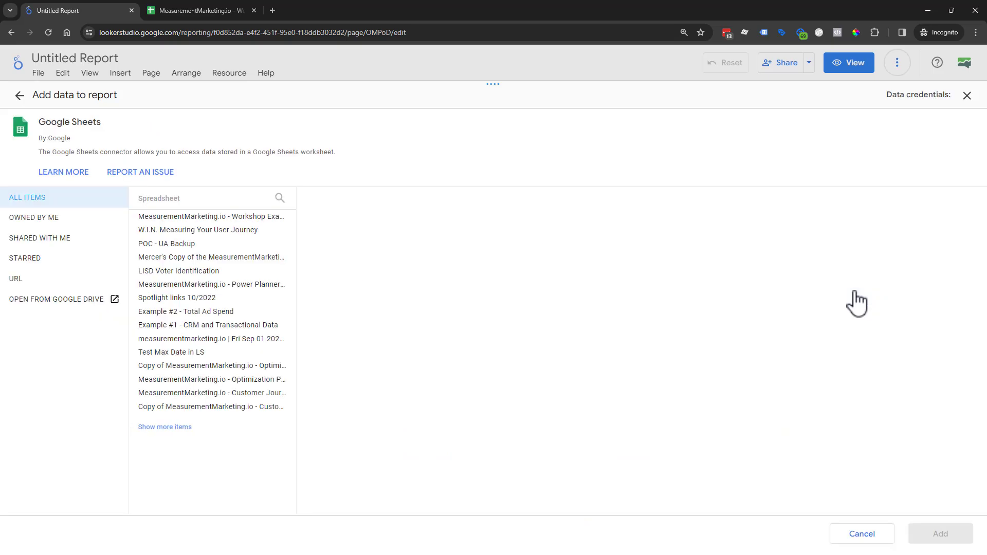
# Add the Example 2 worksheet of the MeasurementMarketing.io - Workshop Example spreadsheet to the report as a data source
pyautogui.click(185, 11)
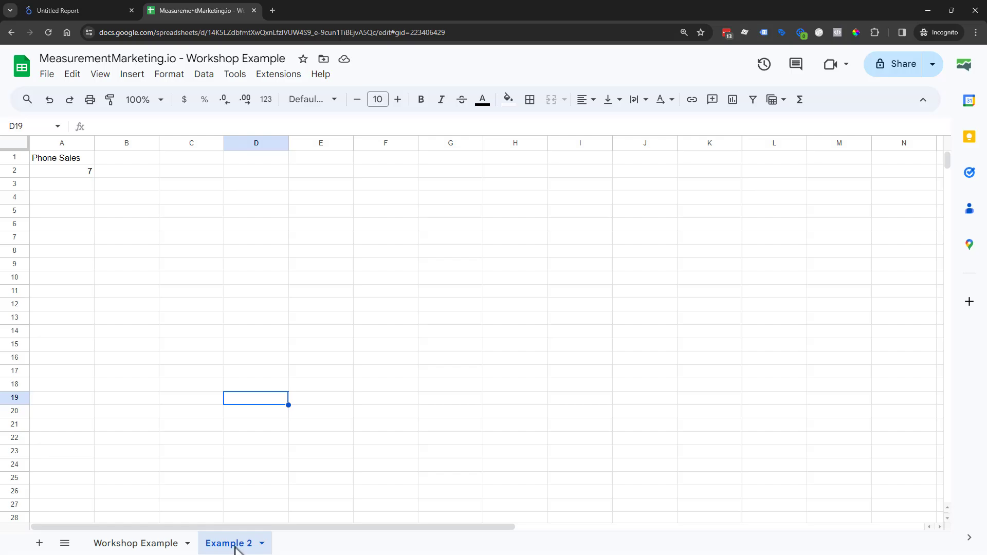
pyautogui.click(100, 10)
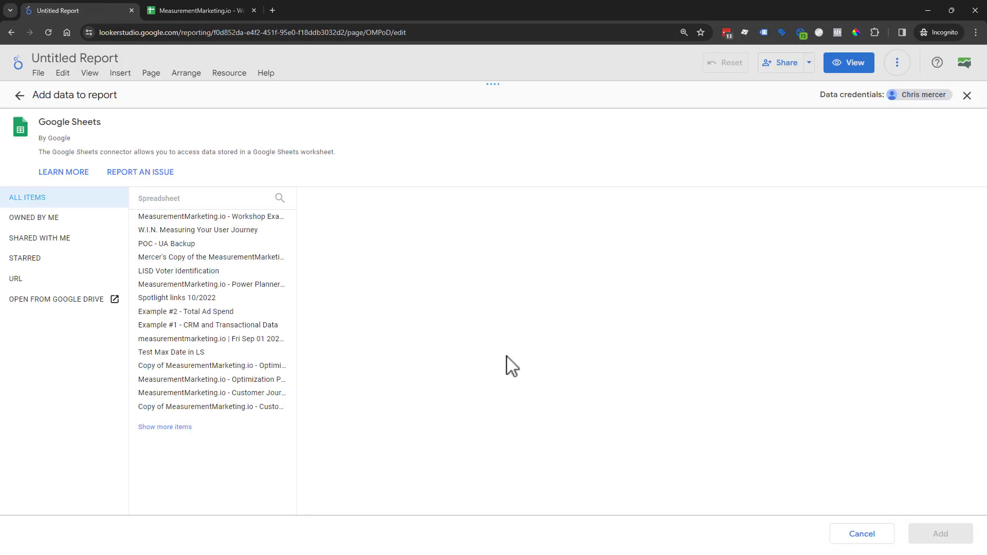
pyautogui.click(254, 217)
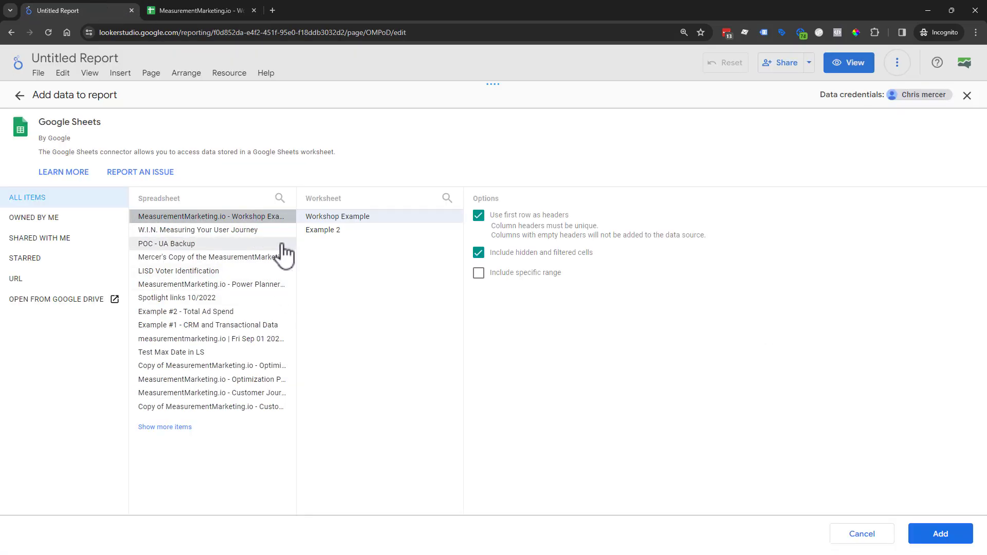
pyautogui.click(327, 231)
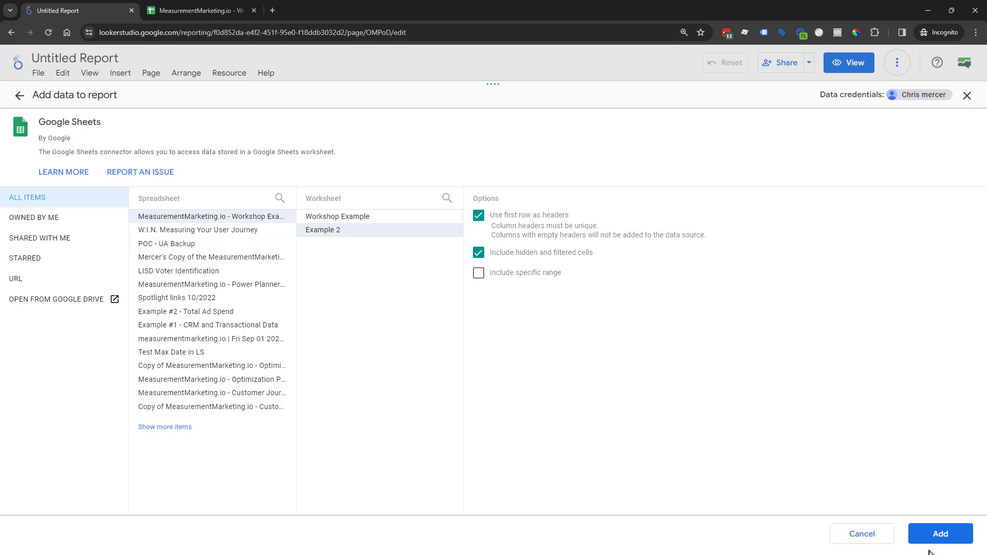
pyautogui.click(942, 540)
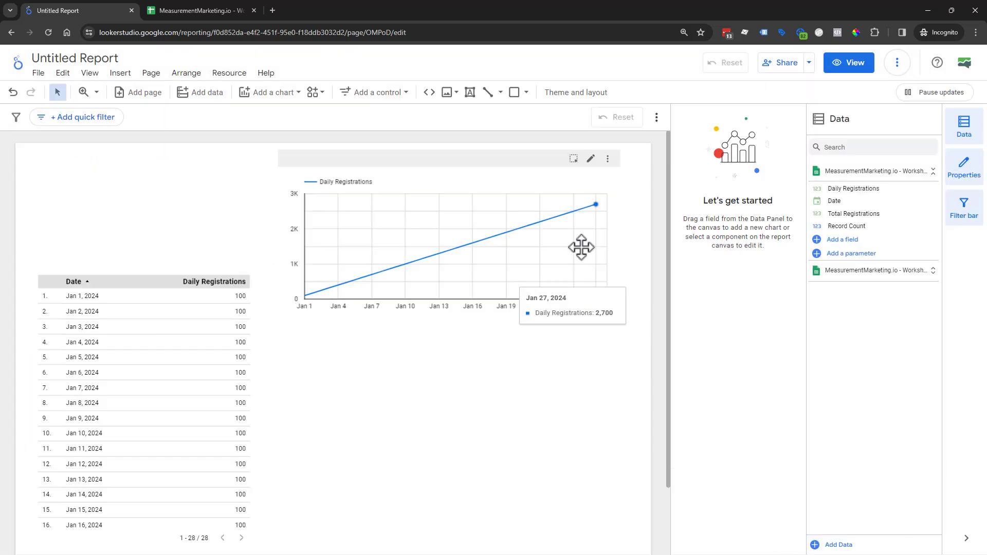
# Add a scorecard to the report canvas below the Daily Registrations time series chart
pyautogui.click(277, 95)
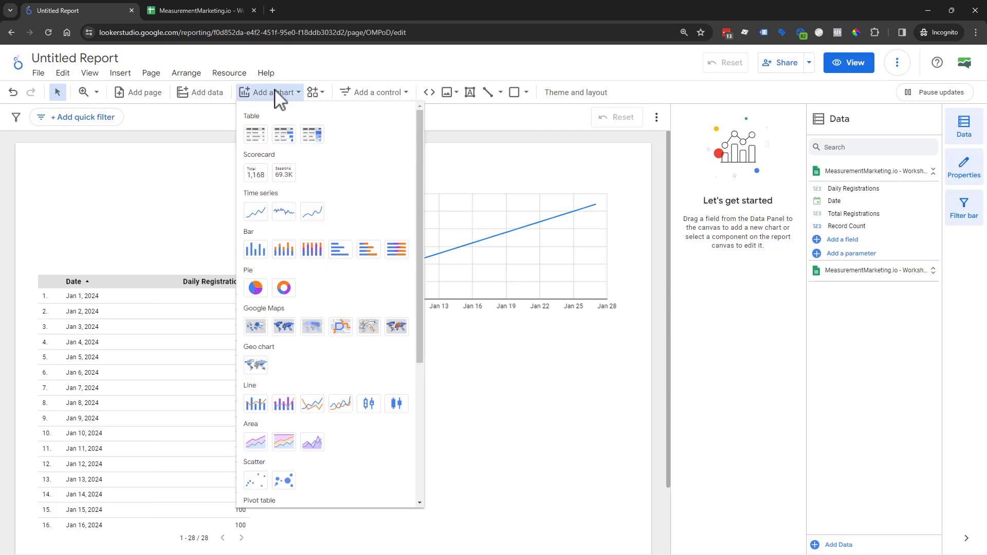
pyautogui.click(260, 171)
pyautogui.moveTo(368, 381); pyautogui.dragTo(449, 435)
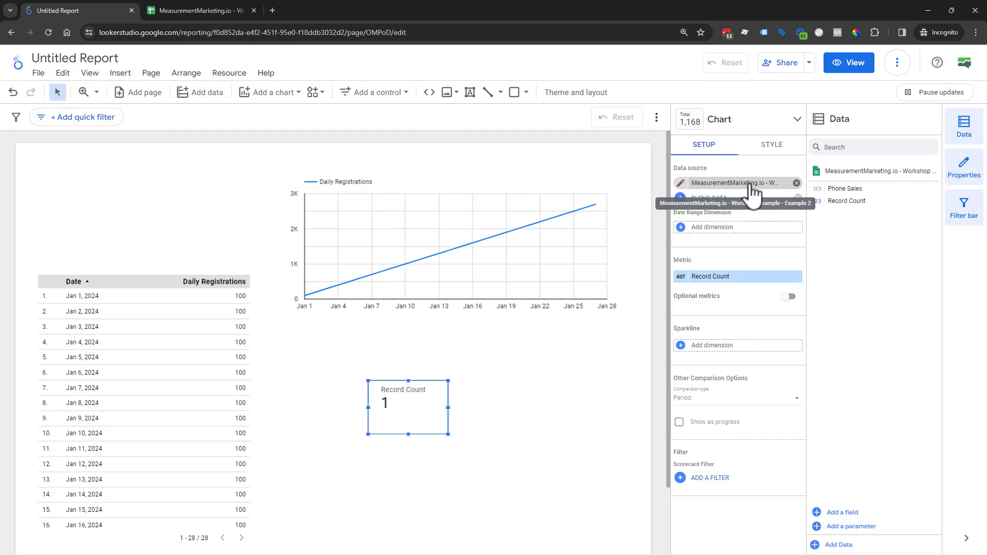
# Check the Example 2 worksheet and set the new scorecard's metric to Phone Sales
pyautogui.click(217, 14)
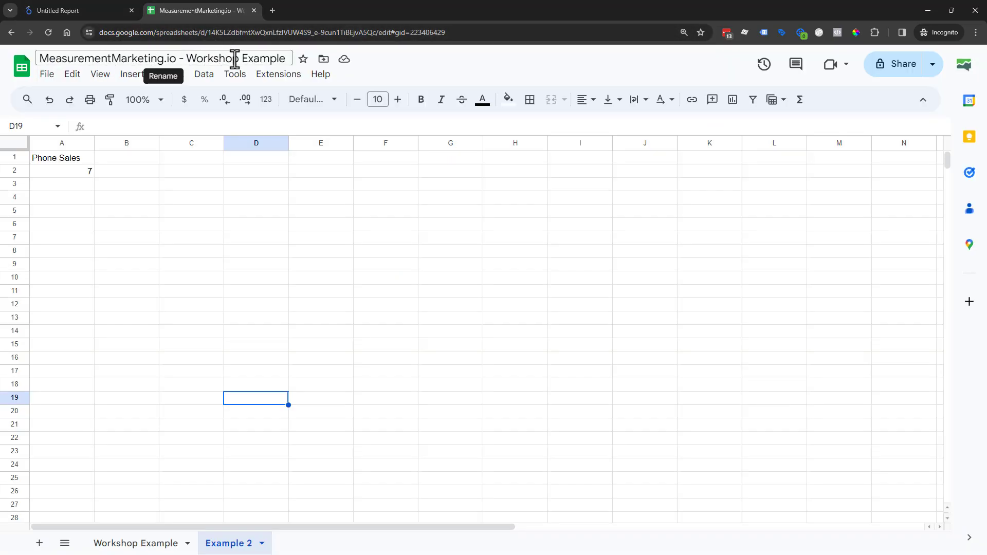
pyautogui.click(100, 10)
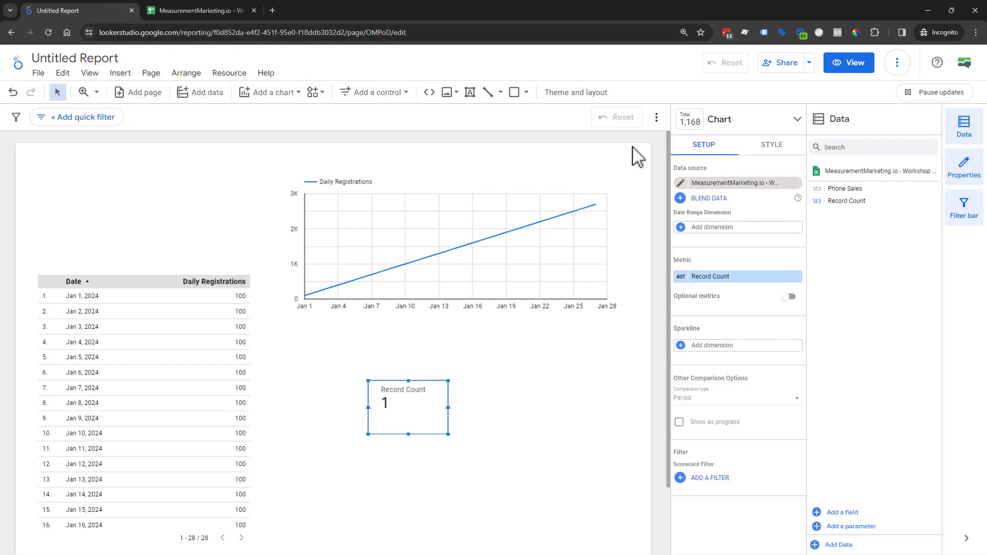
pyautogui.click(735, 280)
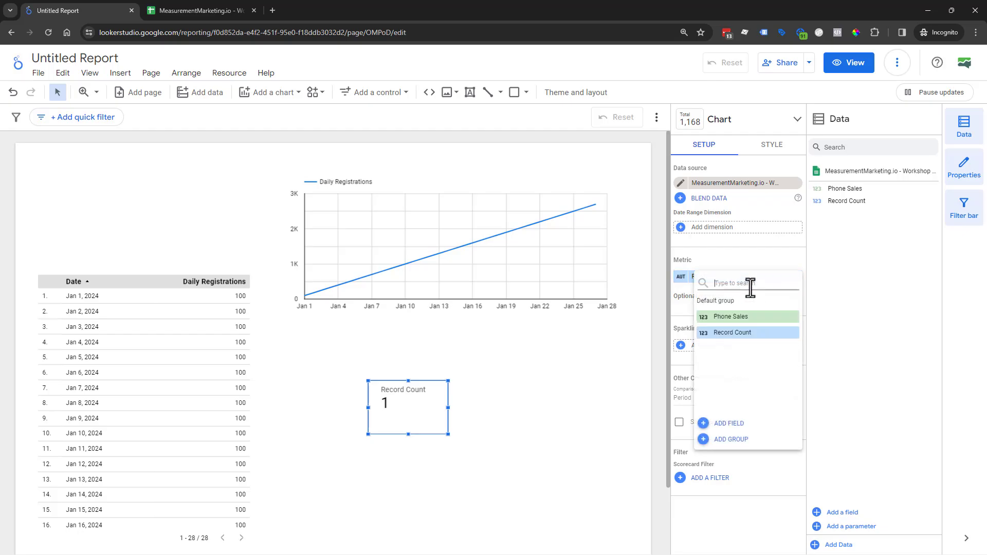
pyautogui.click(751, 317)
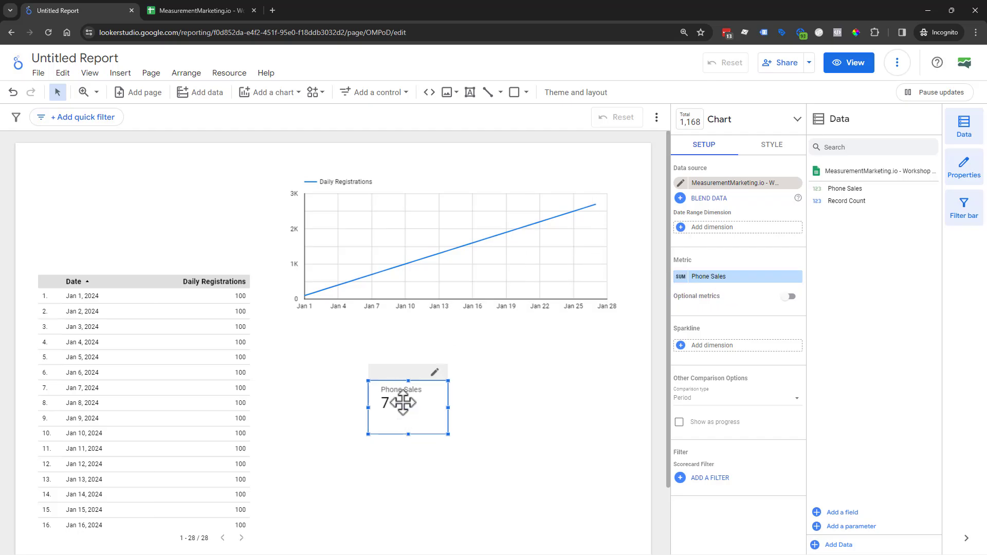
# Switch to the spreadsheet and enter 11 in A3 of the Example 2 worksheet
pyautogui.click(187, 11)
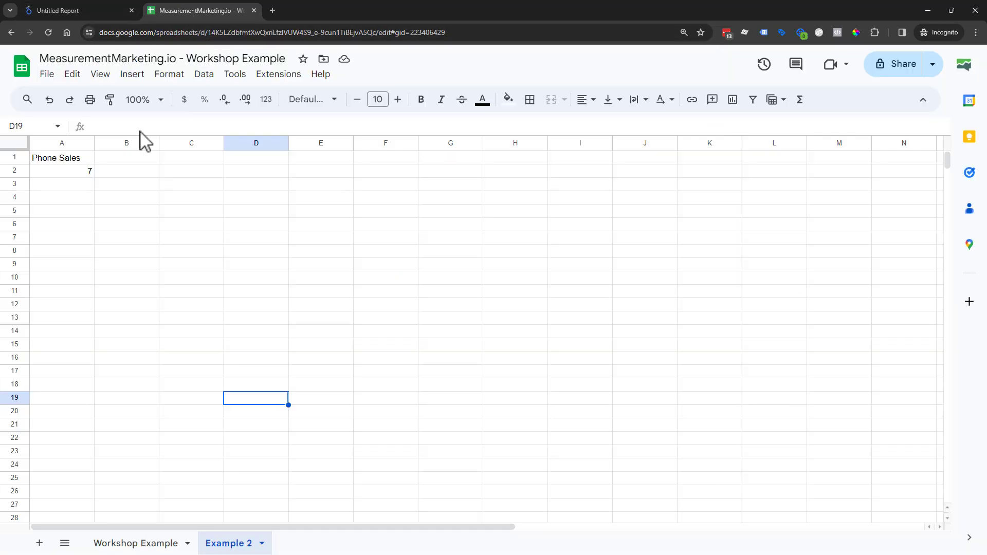
pyautogui.click(77, 188)
pyautogui.write('11')
pyautogui.press('Return')
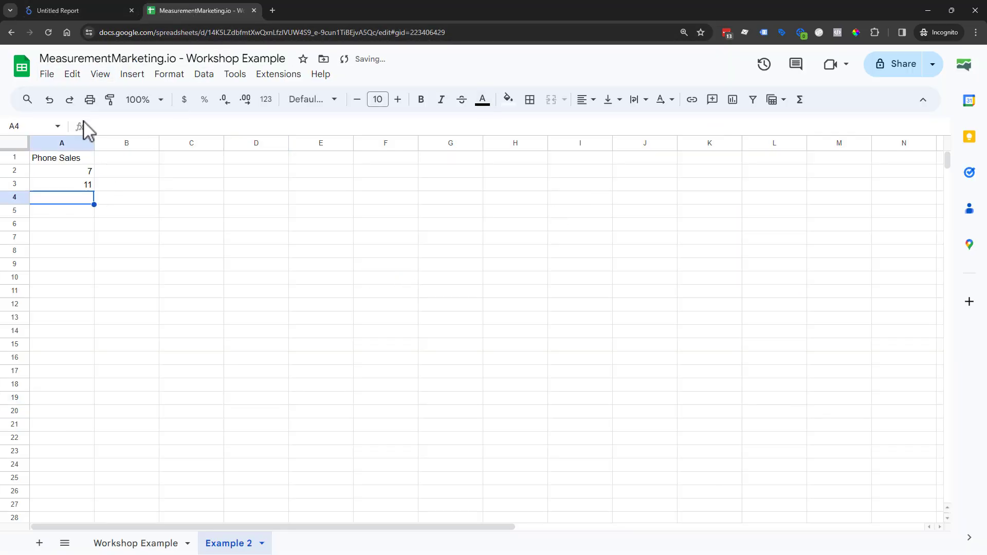
# Return to the Looker Studio report and refresh its data
pyautogui.click(55, 9)
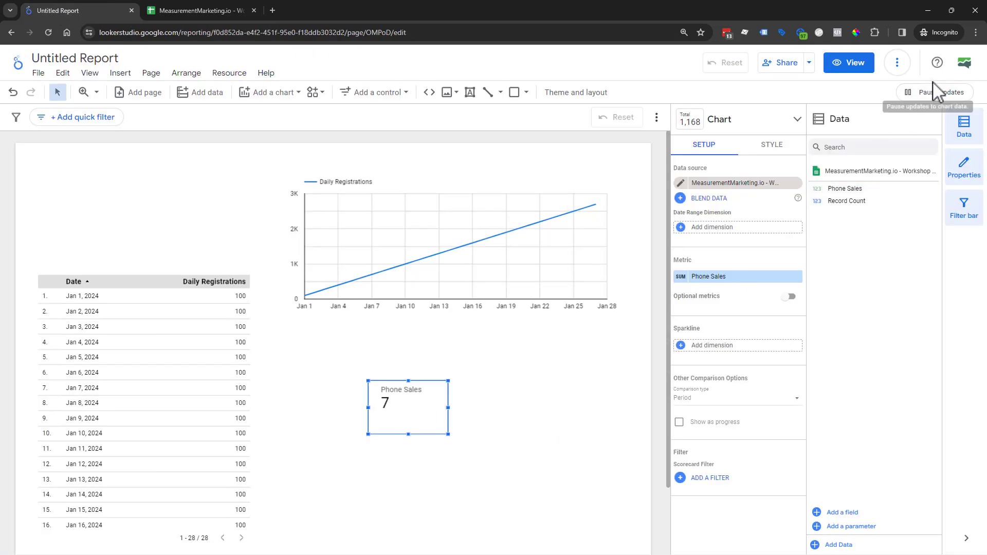
pyautogui.click(897, 63)
pyautogui.click(903, 94)
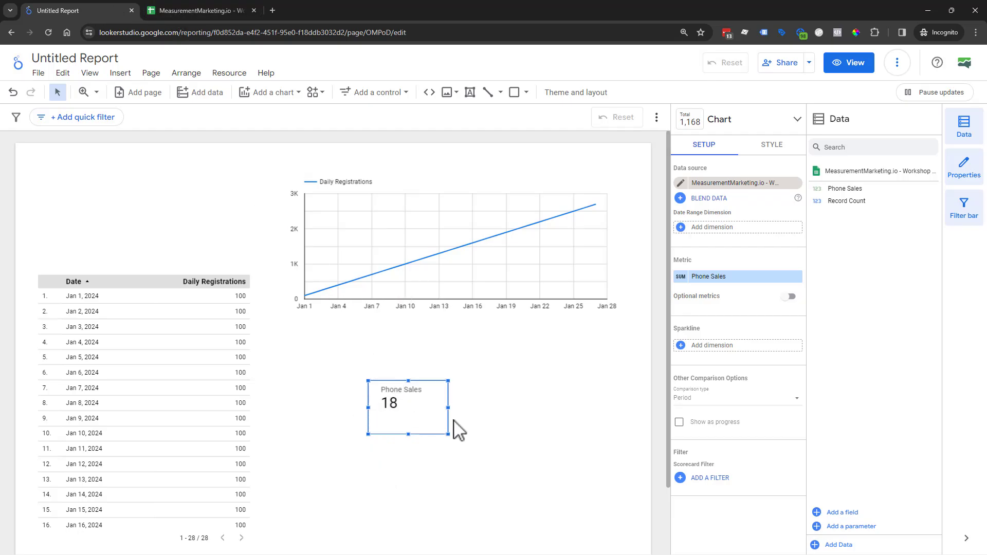
# Change the Phone Sales scorecard to a time series chart, enlarge it and place it directly below the Daily Registrations chart
pyautogui.click(740, 126)
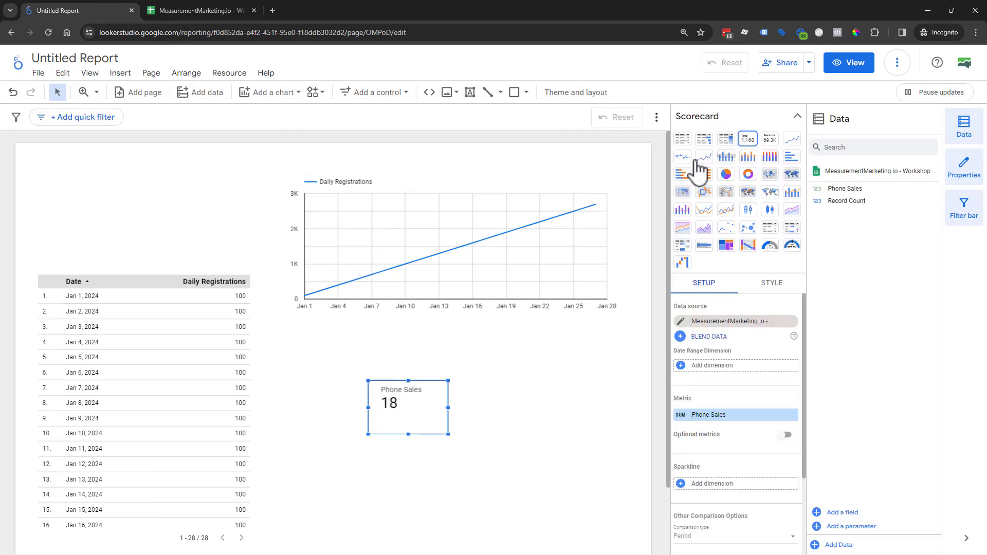
pyautogui.click(792, 138)
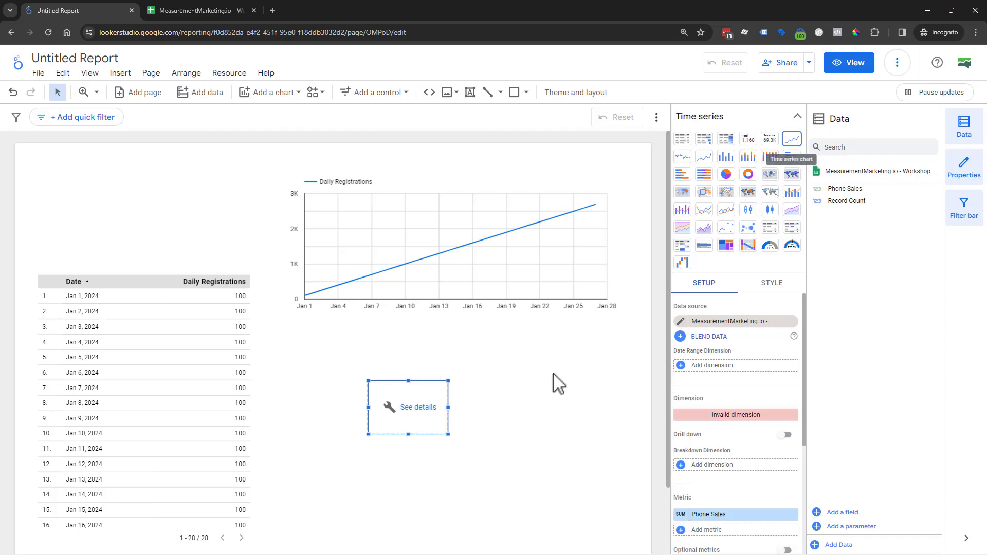
pyautogui.moveTo(445, 434); pyautogui.dragTo(637, 506)
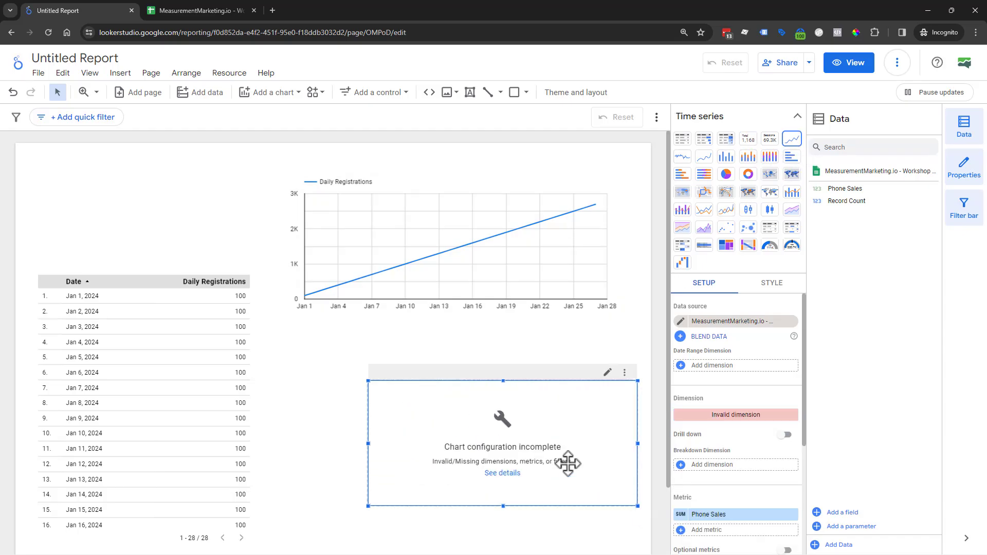
pyautogui.moveTo(566, 447); pyautogui.dragTo(455, 407)
# Review the Phone Sales chart's setup and change its type back to a scorecard
pyautogui.scroll(-2, 735, 411)
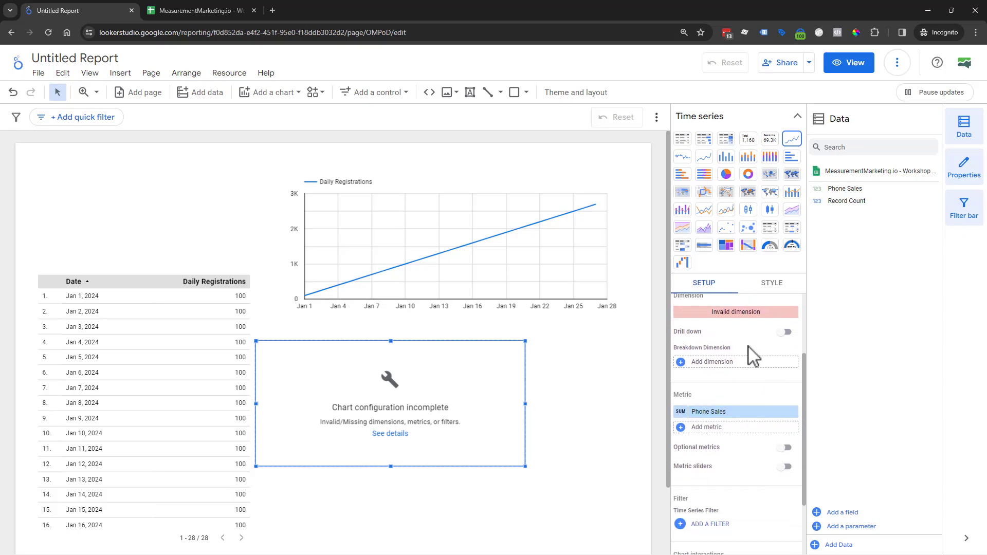
pyautogui.scroll(2, 749, 353)
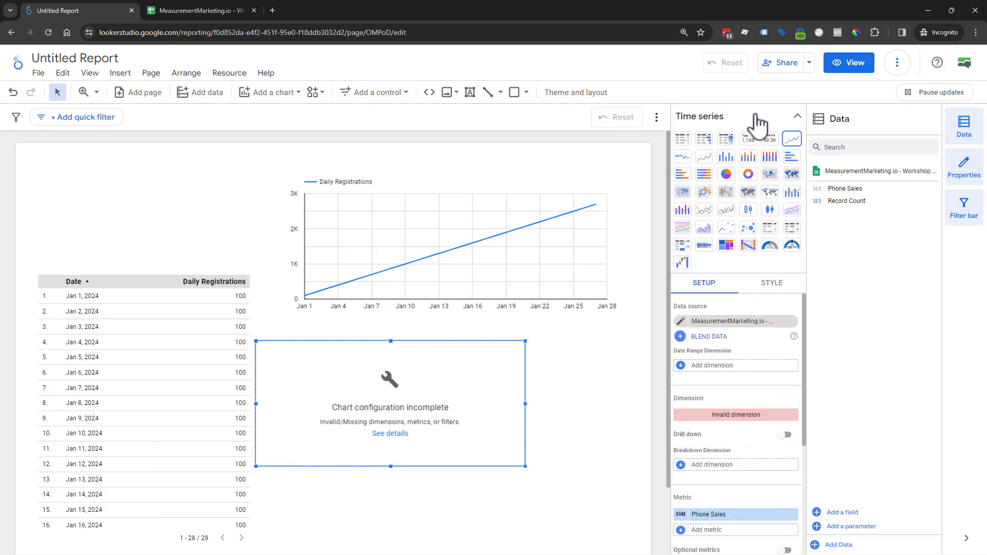
pyautogui.click(752, 142)
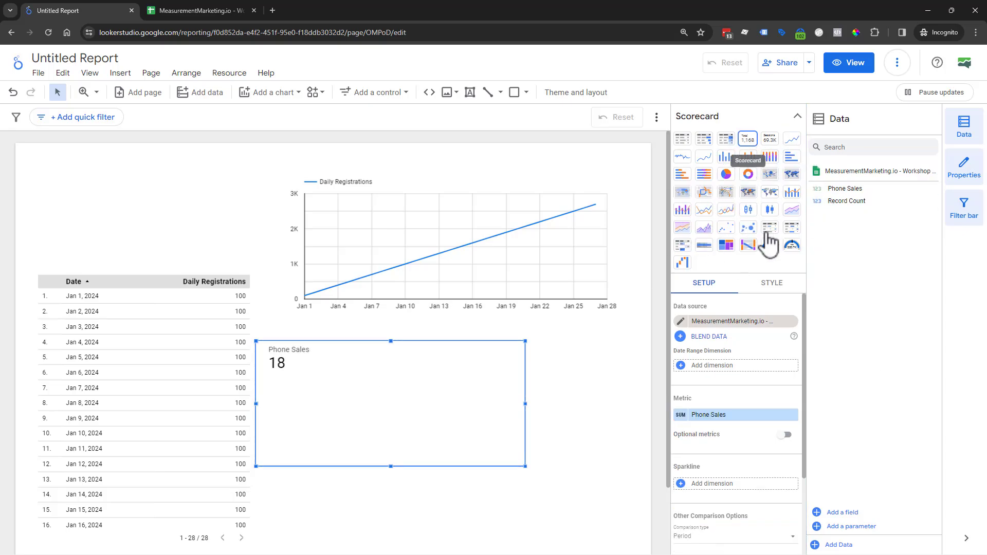
# Compare the columns of the Workshop Example and Example 2 worksheets with the charts in the Looker Studio report
pyautogui.click(190, 10)
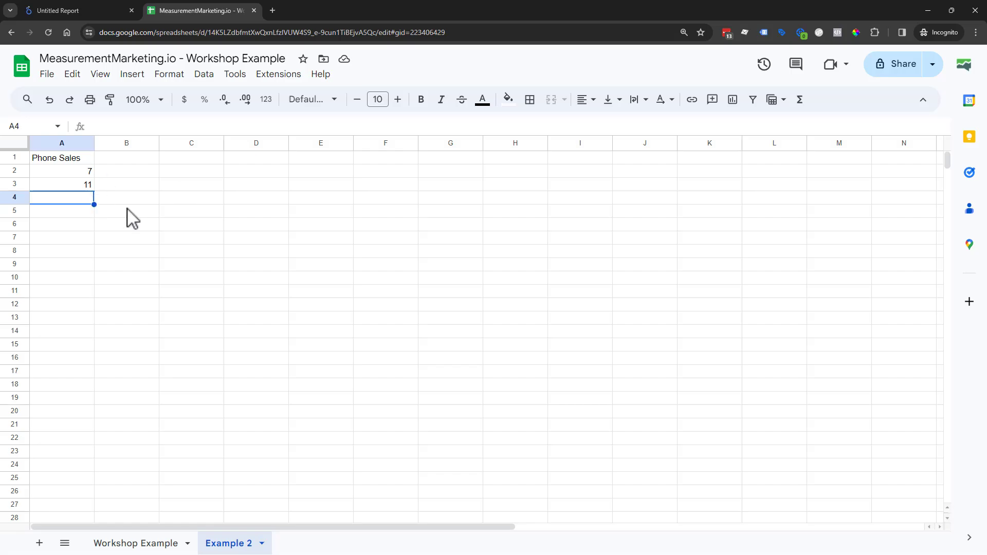
pyautogui.hotkey('ctrl', 'shift', 'pageup')
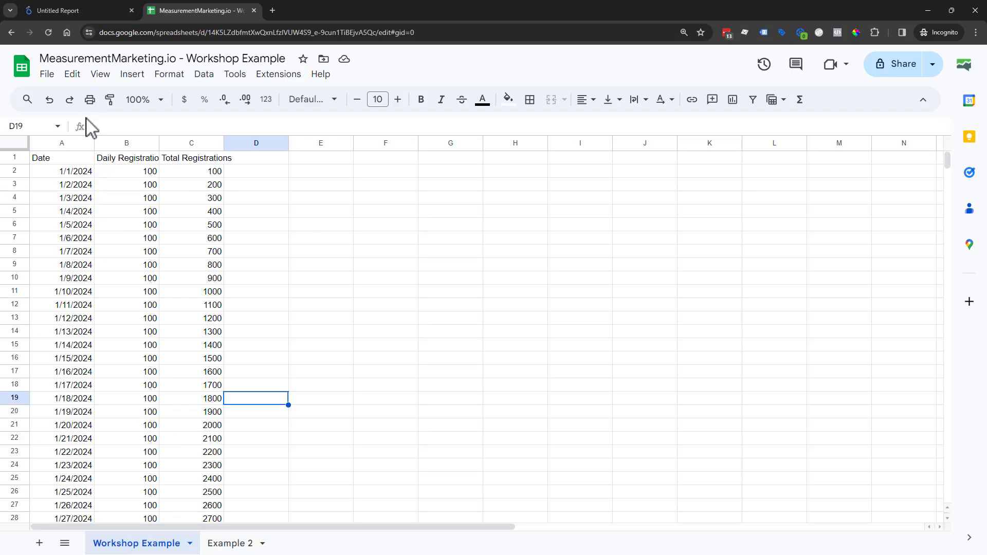
pyautogui.click(228, 543)
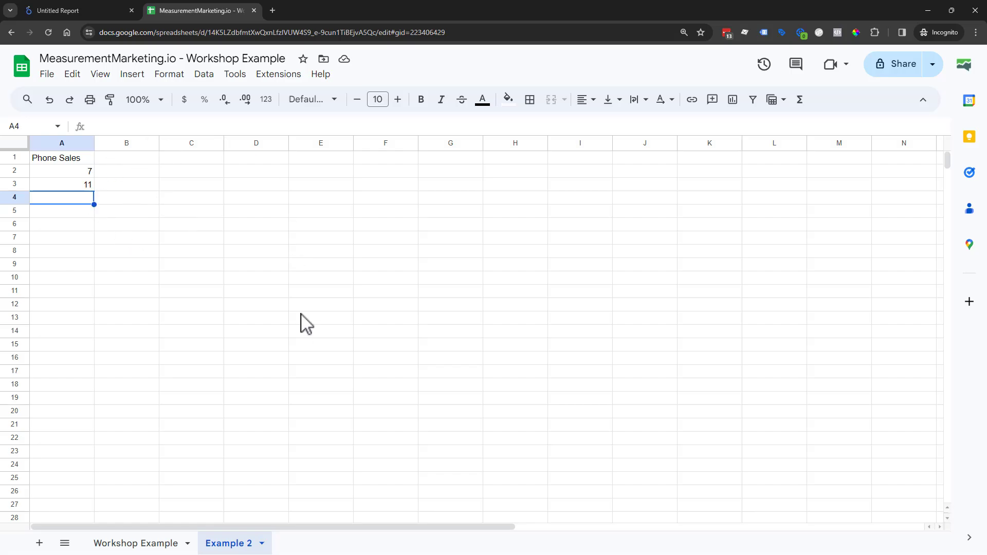
pyautogui.click(72, 5)
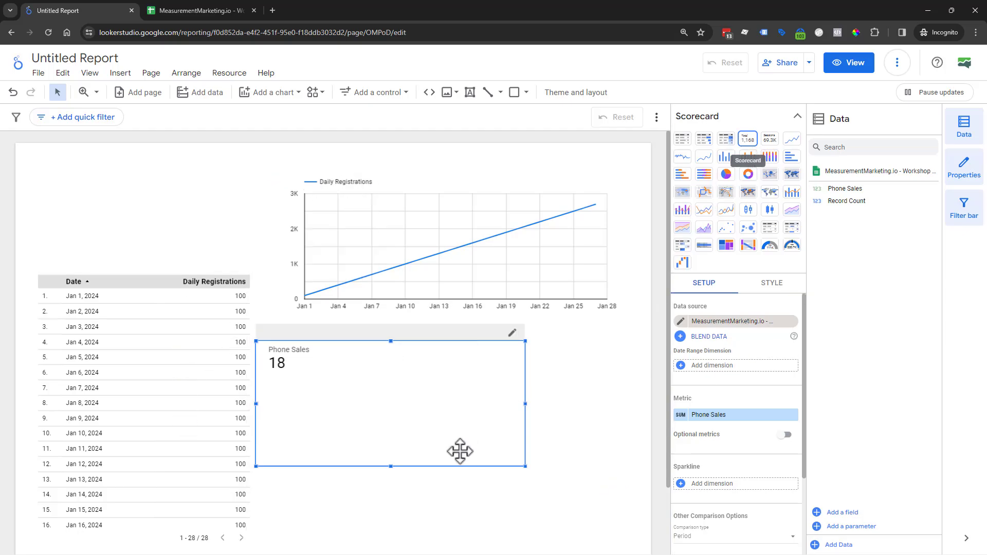
pyautogui.click(199, 10)
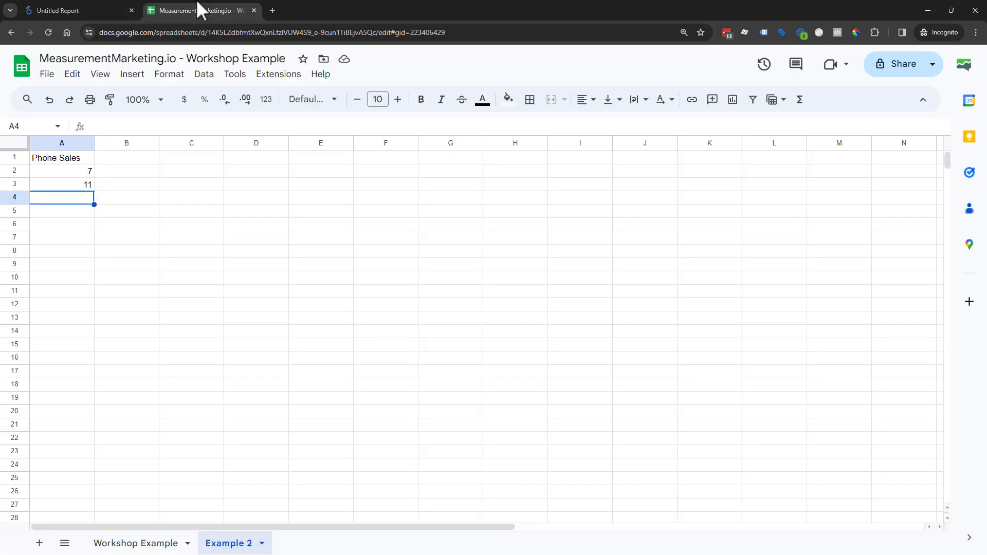
pyautogui.click(116, 2)
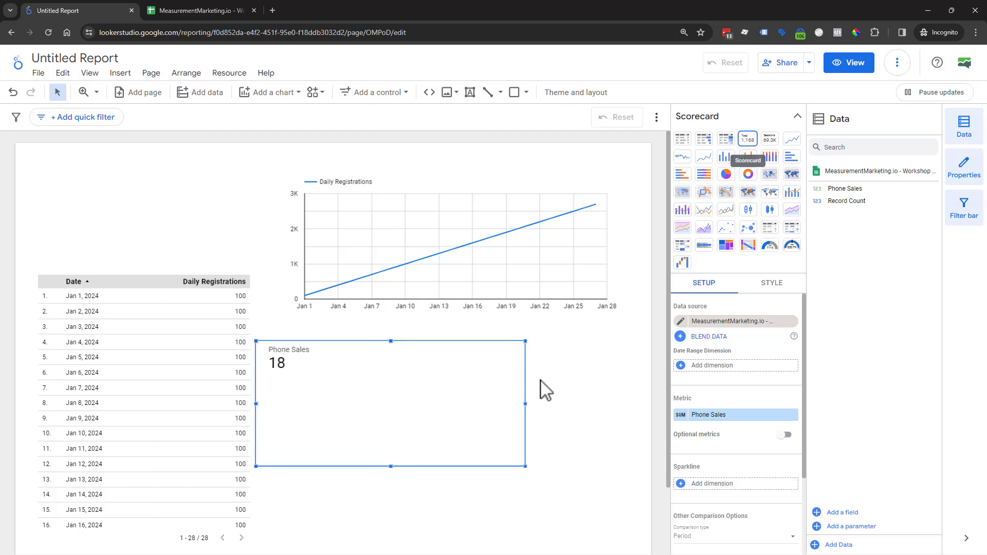
# Open the connection settings of the Phone Sales scorecard's data source, and switch to the Example 2 worksheet to compare
pyautogui.click(636, 339)
pyautogui.click(397, 461)
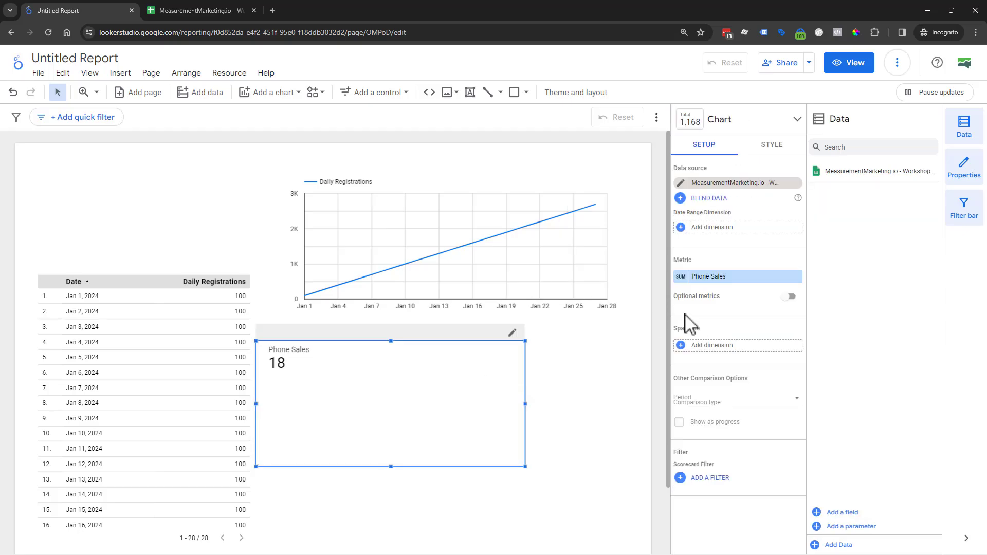
pyautogui.click(681, 184)
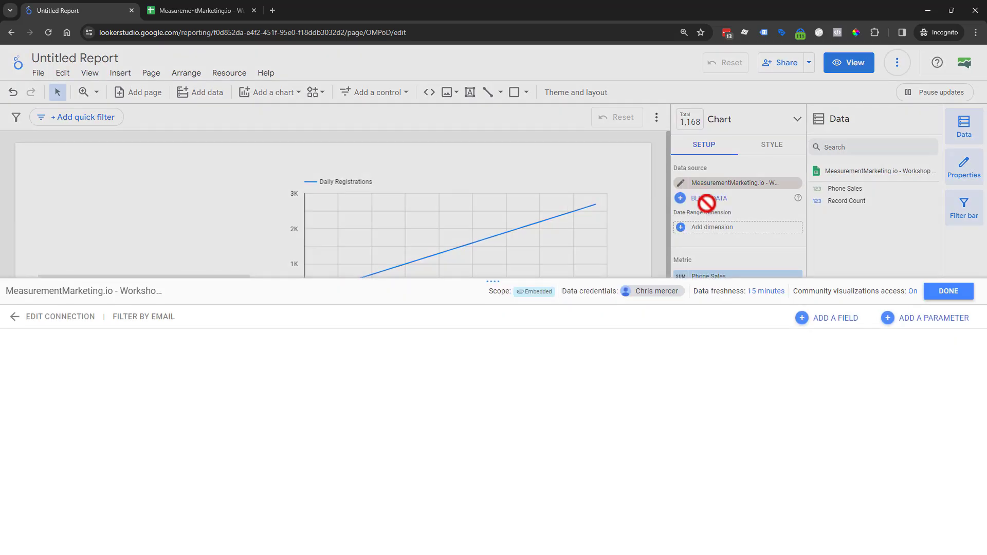
pyautogui.click(56, 323)
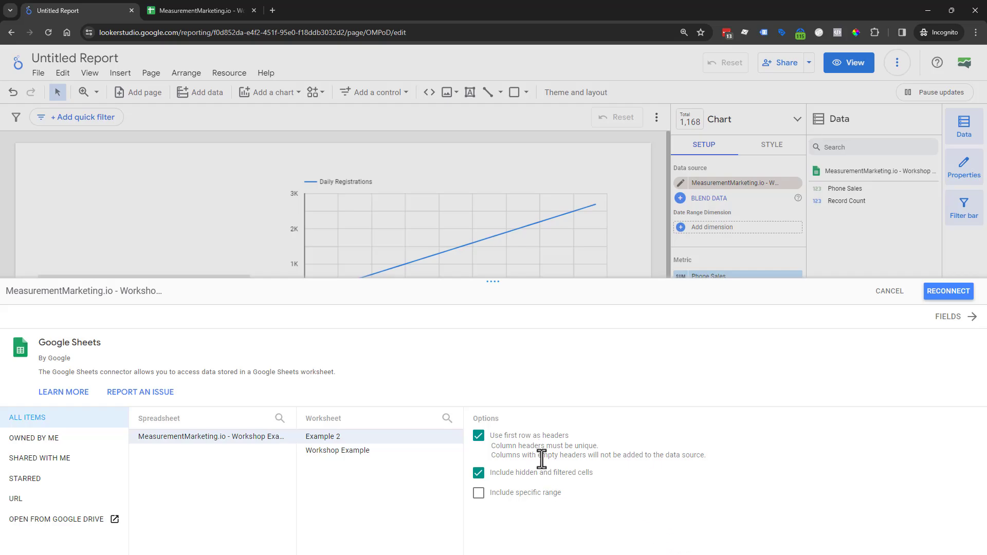
pyautogui.click(165, 7)
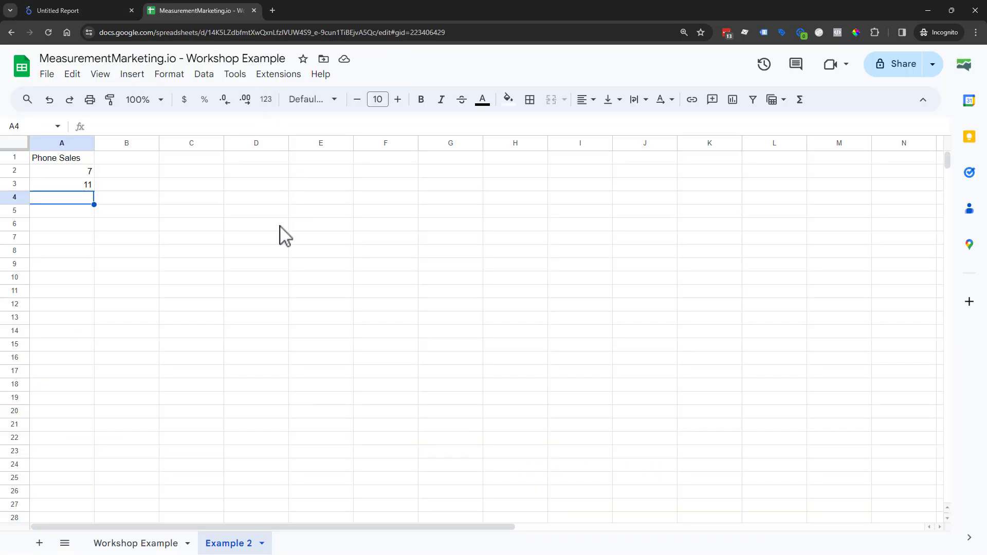
# Insert a row above the Phone Sales header on the Example 2 worksheet and enter January in cell A1
pyautogui.click(205, 240)
pyautogui.rightClick(20, 160)
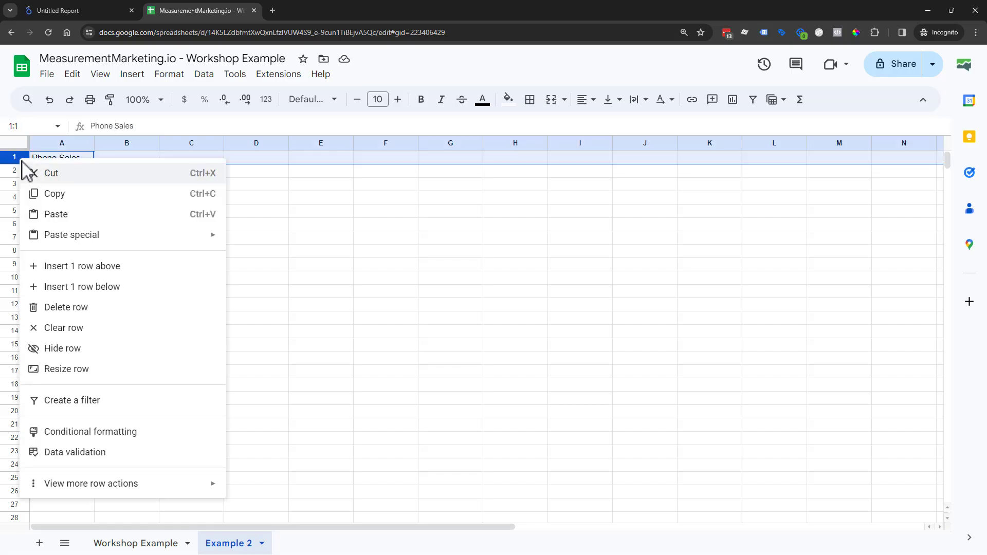
pyautogui.click(78, 264)
pyautogui.click(226, 226)
pyautogui.click(67, 164)
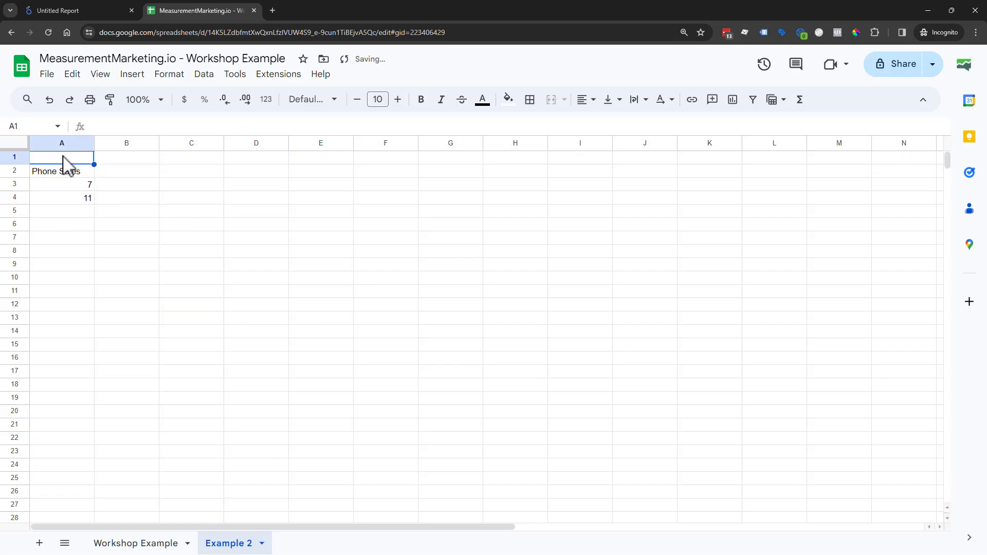
pyautogui.write('January')
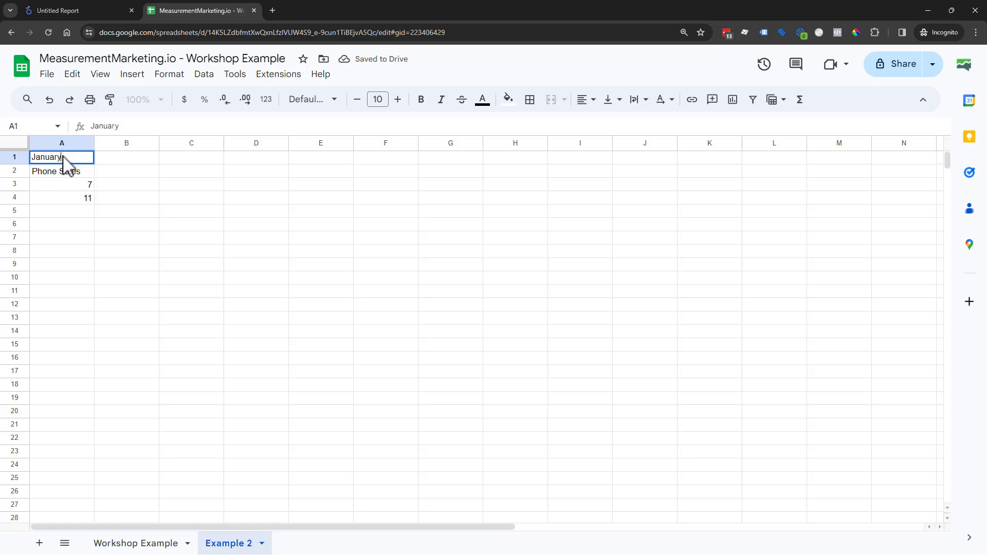
pyautogui.press('Return')
pyautogui.click(63, 158)
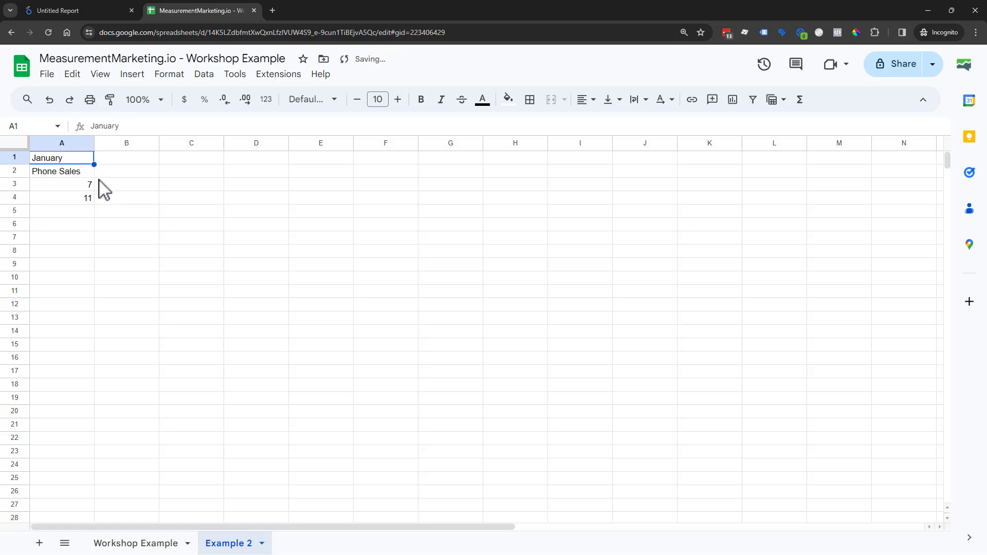
# Return to the report and turn off using the first row as headers in the Example 2 connection settings
pyautogui.press('Down')
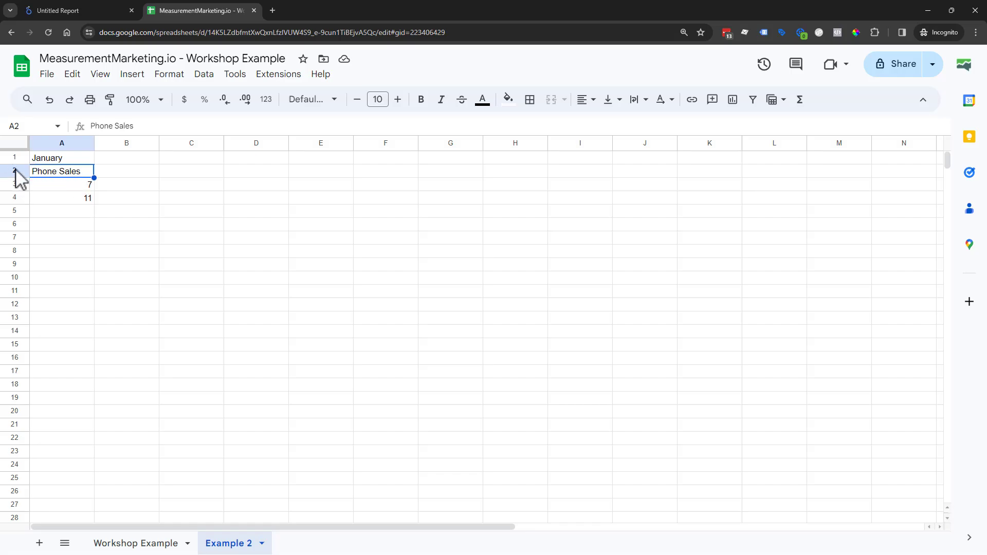
pyautogui.click(93, 8)
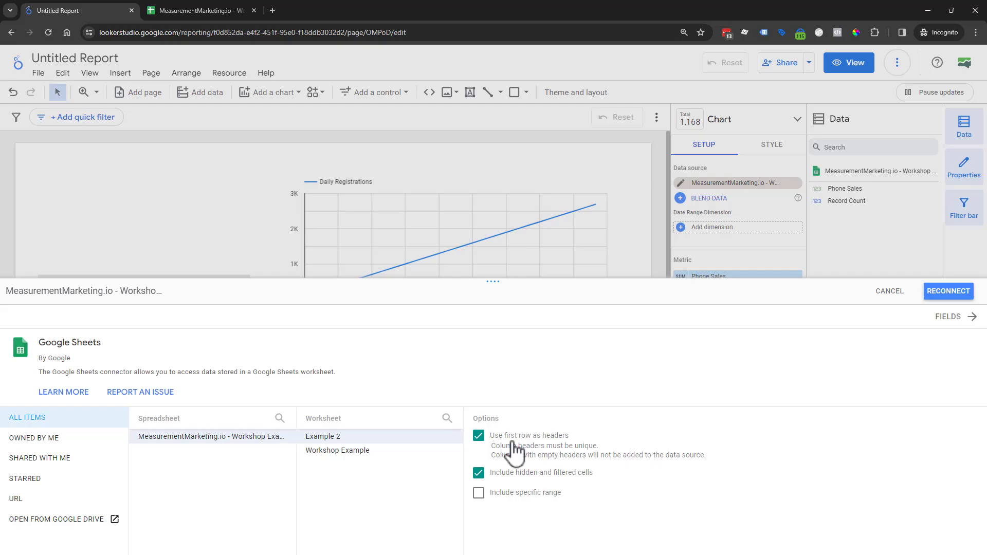
pyautogui.click(478, 437)
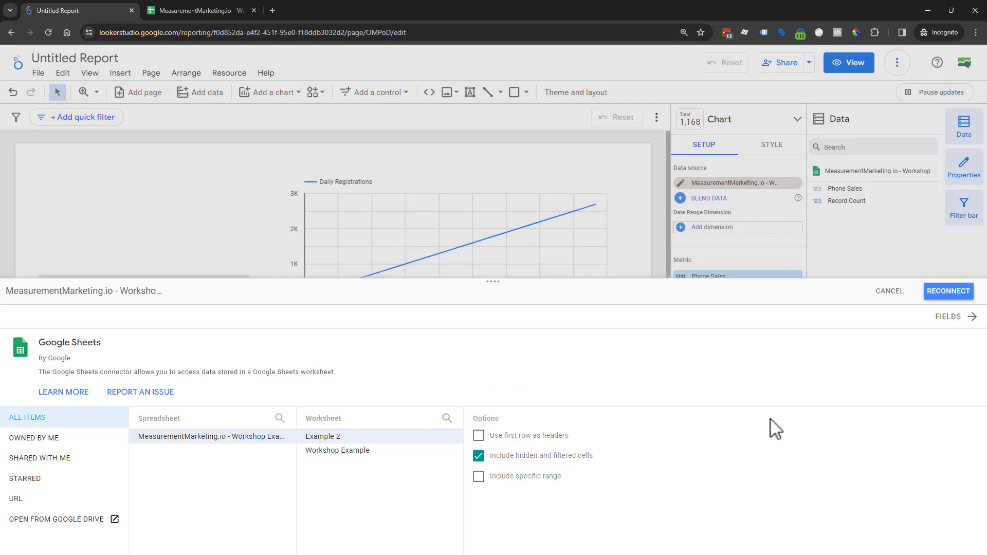
# Undo the January entry and inserted row on Example 2, and re-enable using the first row as headers in the connection settings
pyautogui.click(215, 11)
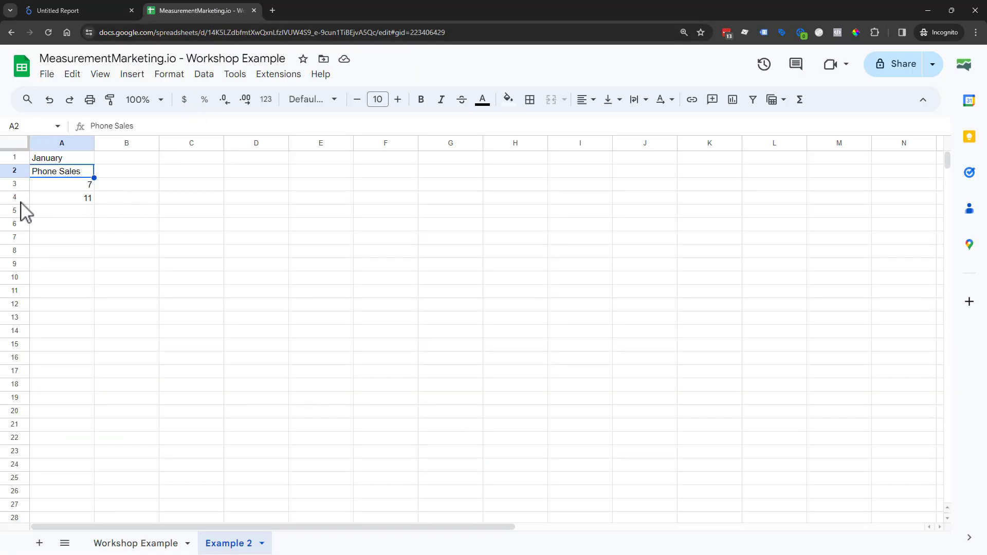
pyautogui.click(50, 100)
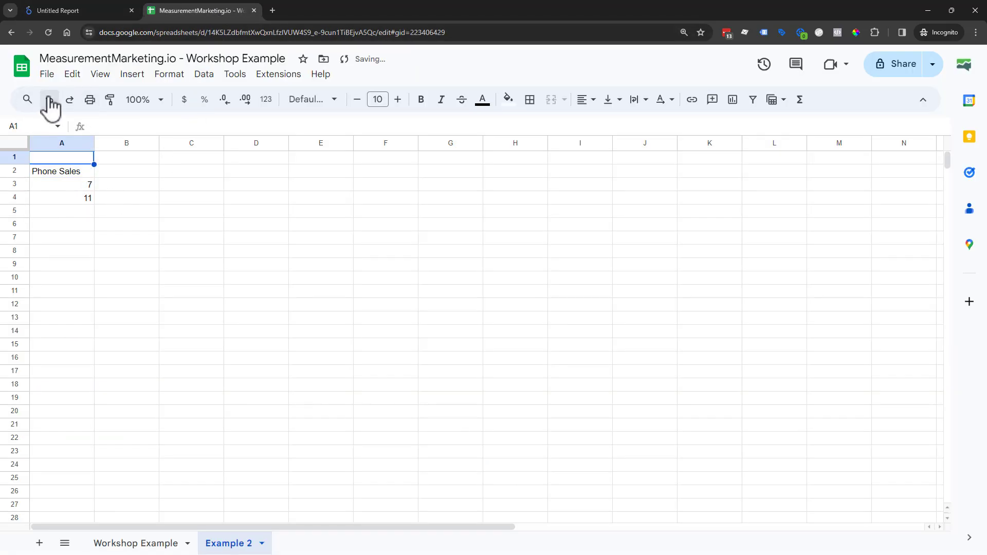
pyautogui.click(50, 100)
pyautogui.click(280, 294)
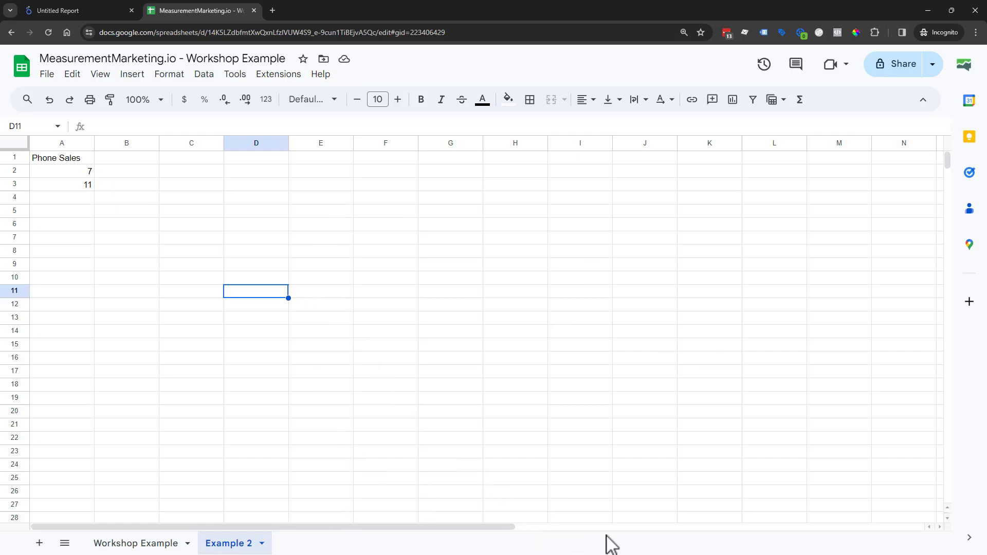
pyautogui.click(95, 2)
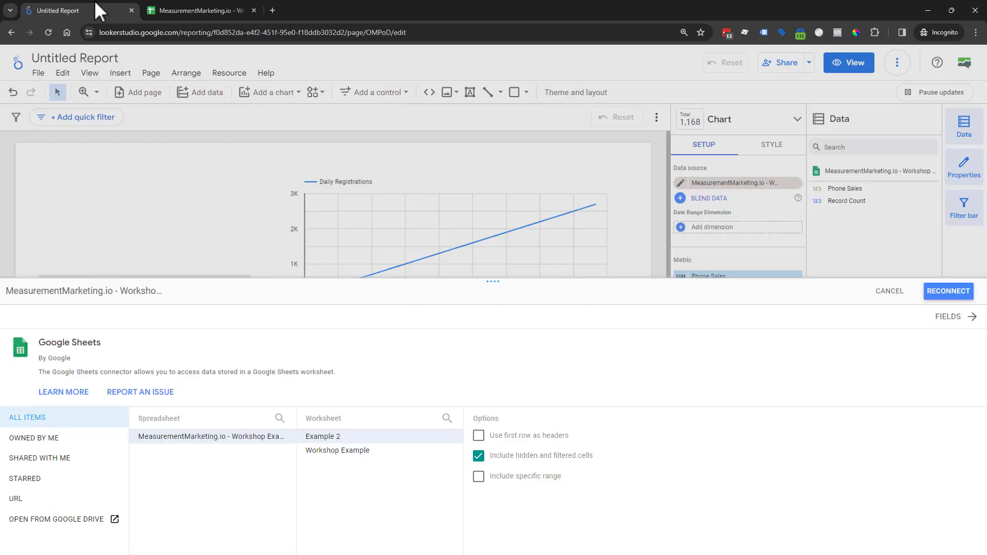
pyautogui.click(479, 436)
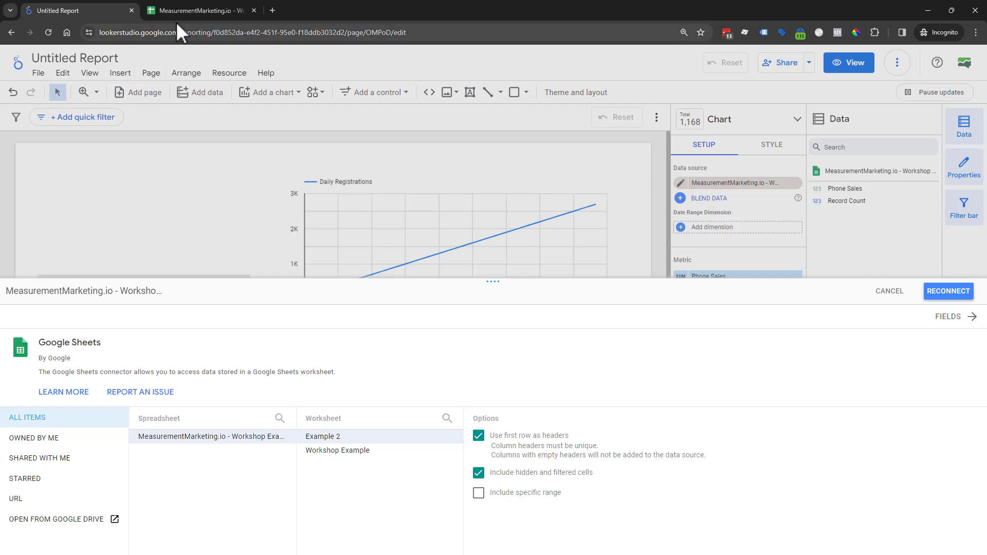
# Review the column headers in the first row of the Workshop Example worksheet
pyautogui.click(225, 6)
pyautogui.click(205, 266)
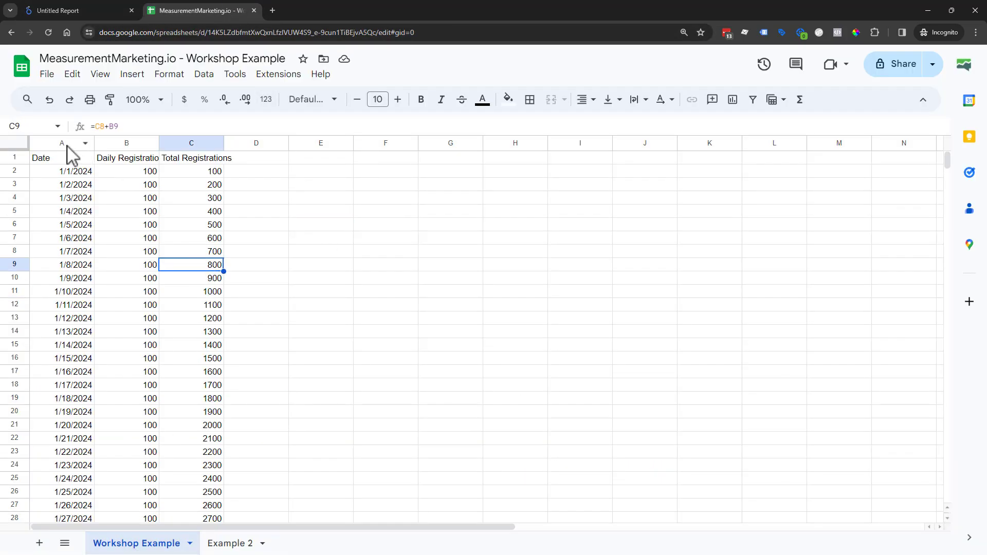
pyautogui.moveTo(54, 157); pyautogui.dragTo(209, 164)
pyautogui.click(429, 294)
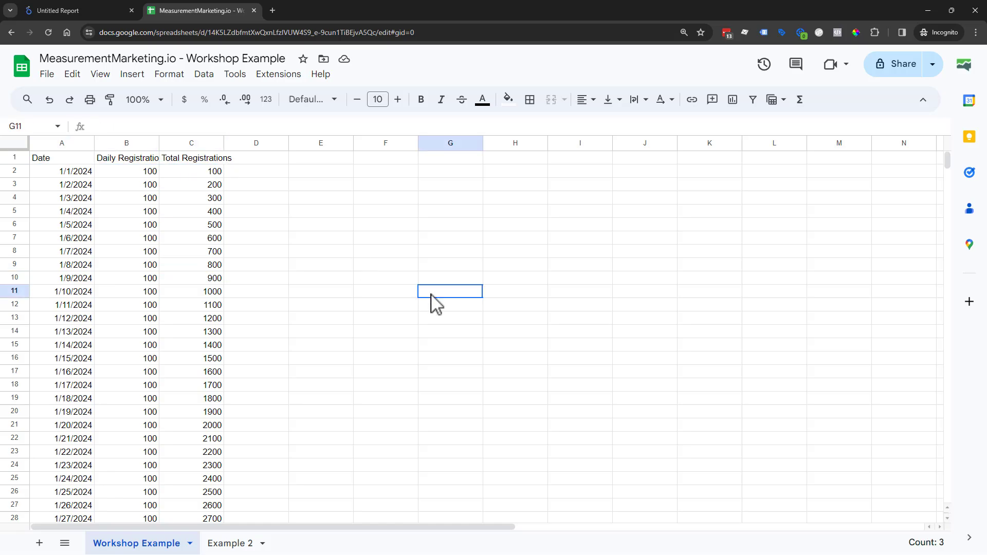
# Fill the daily registrations value of 100 down to the 1/28/2024 row of the Workshop Example worksheet
pyautogui.scroll(-3, 254, 403)
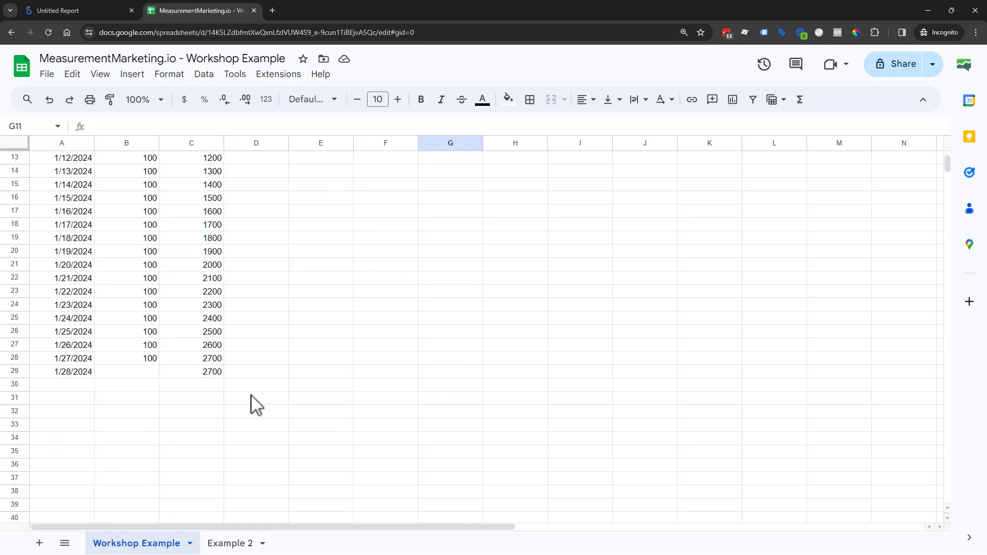
pyautogui.click(152, 411)
pyautogui.scroll(2, 106, 406)
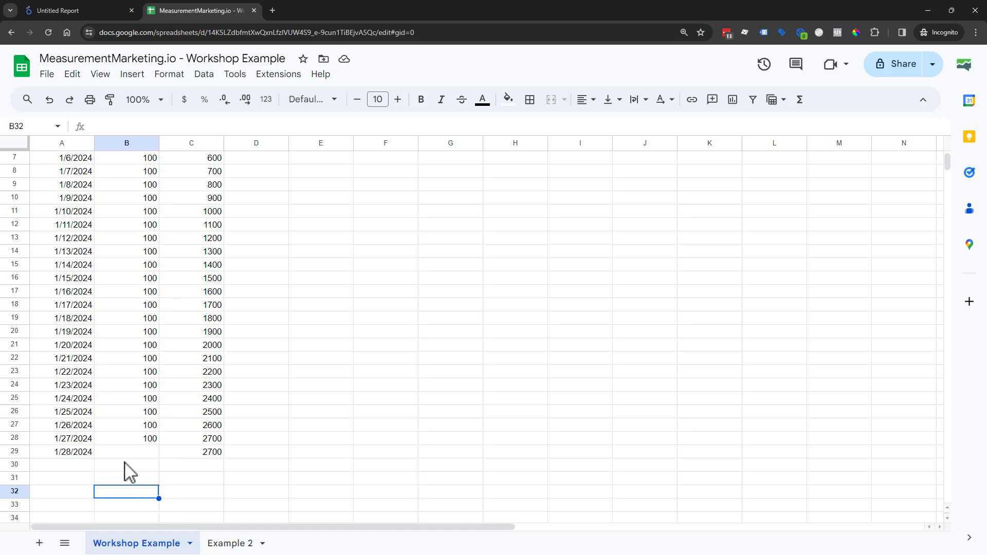
pyautogui.moveTo(124, 463); pyautogui.dragTo(204, 464)
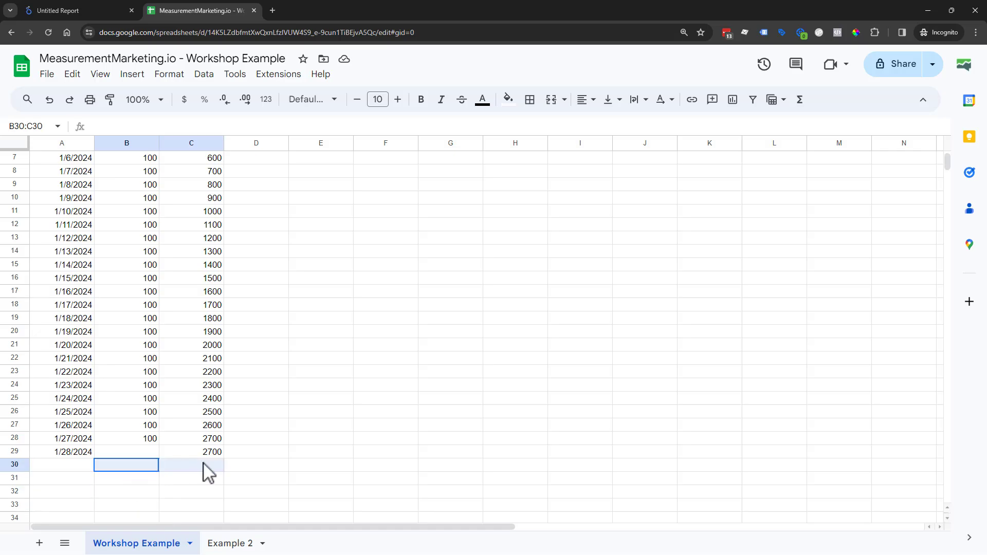
pyautogui.click(149, 439)
pyautogui.moveTo(158, 445); pyautogui.dragTo(154, 454)
# Add a SUM formula in cell B30 that totals the Daily Registrations column over B1:B29
pyautogui.click(141, 465)
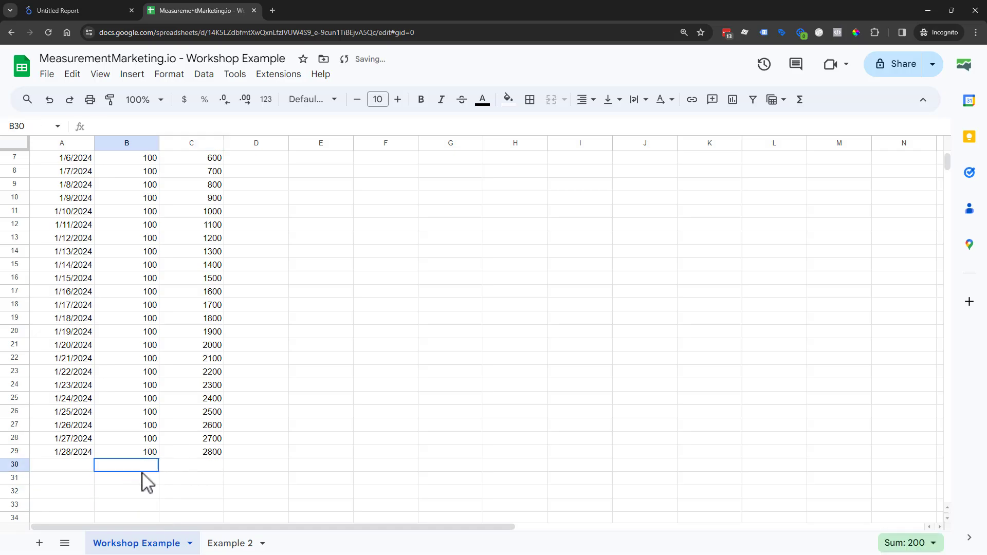
pyautogui.click(800, 99)
pyautogui.click(811, 124)
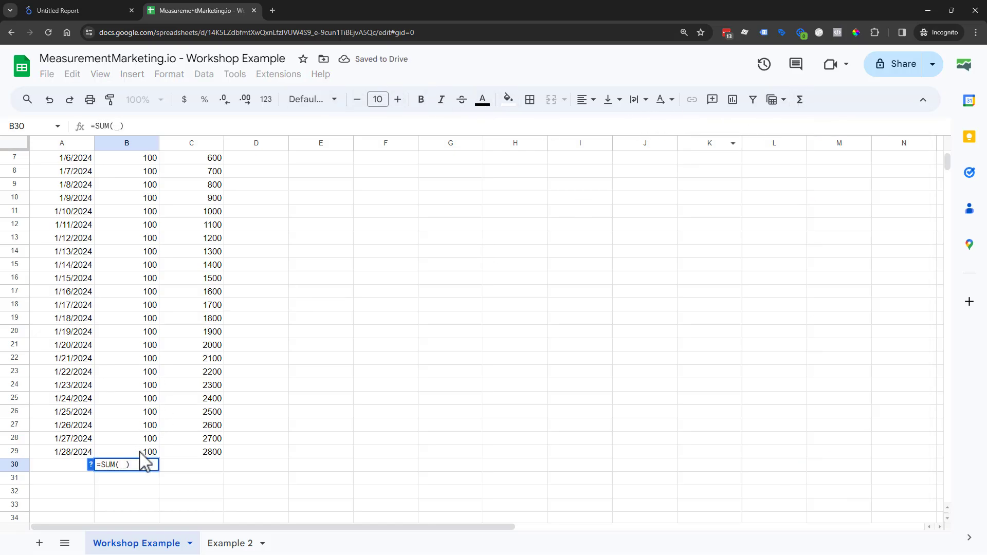
pyautogui.moveTo(140, 452); pyautogui.dragTo(124, 198)
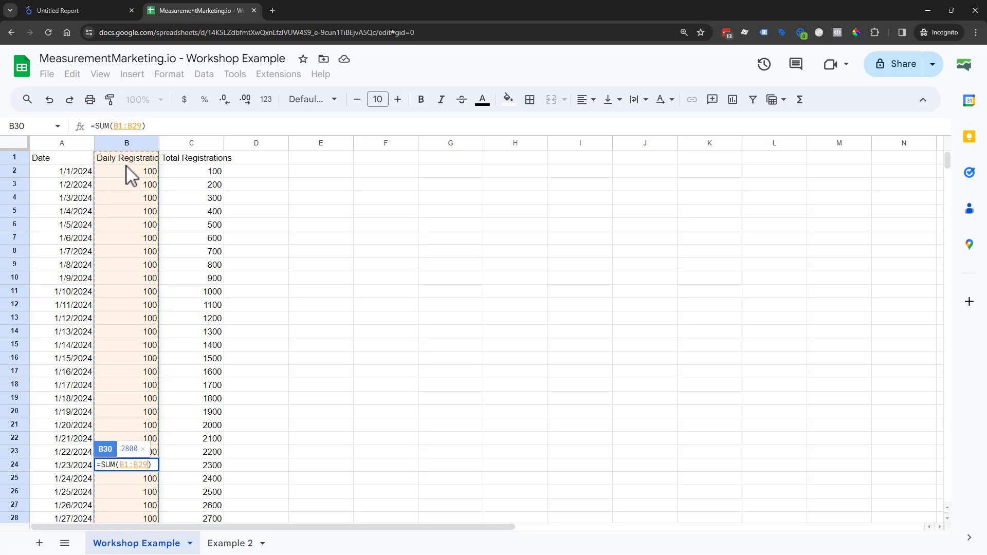
pyautogui.press('Return')
pyautogui.click(154, 492)
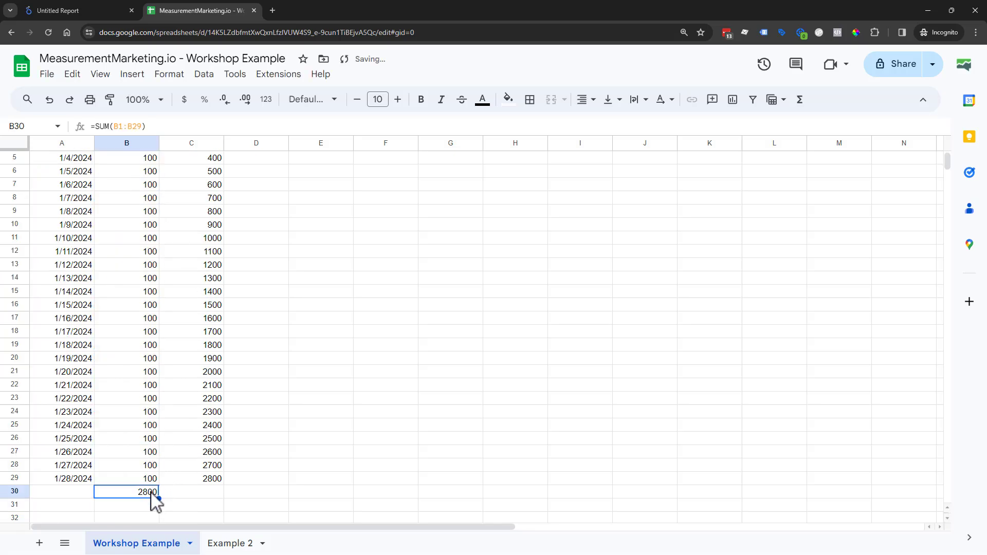
pyautogui.scroll(2, 165, 462)
pyautogui.scroll(-2, 125, 448)
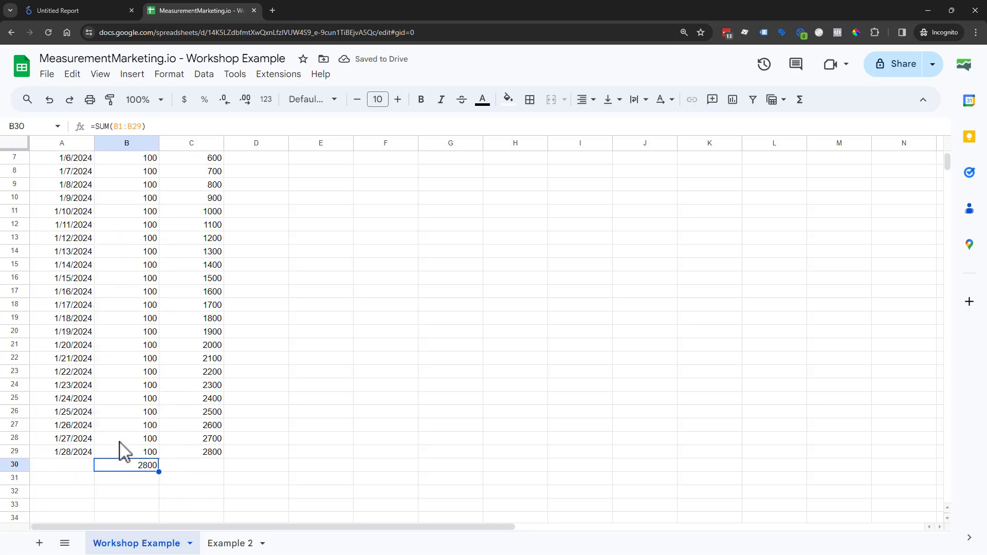
# Cancel the report's data source connection settings and check the last rows of the daily registrations table
pyautogui.click(111, 8)
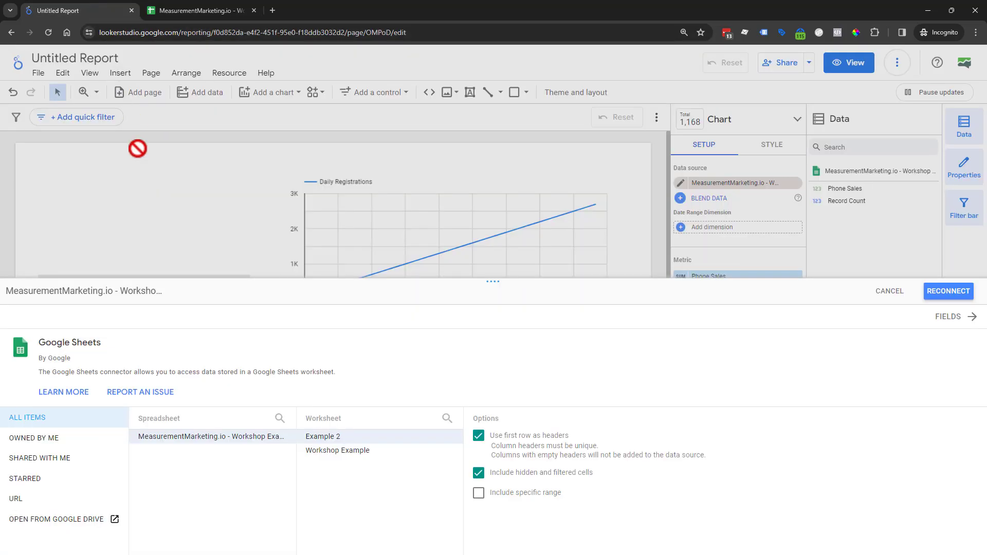
pyautogui.click(880, 302)
pyautogui.click(152, 388)
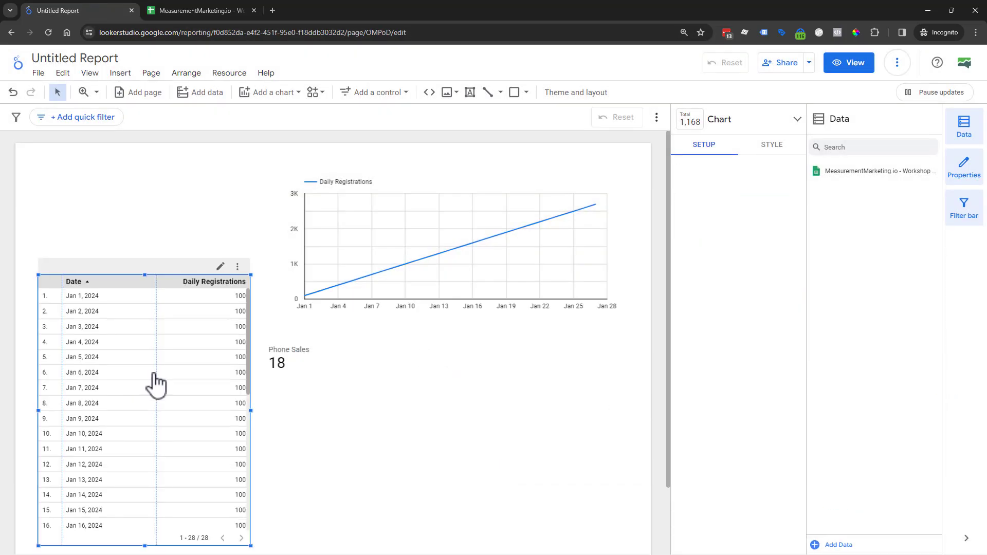
pyautogui.scroll(-3, 159, 384)
pyautogui.scroll(-1, 164, 401)
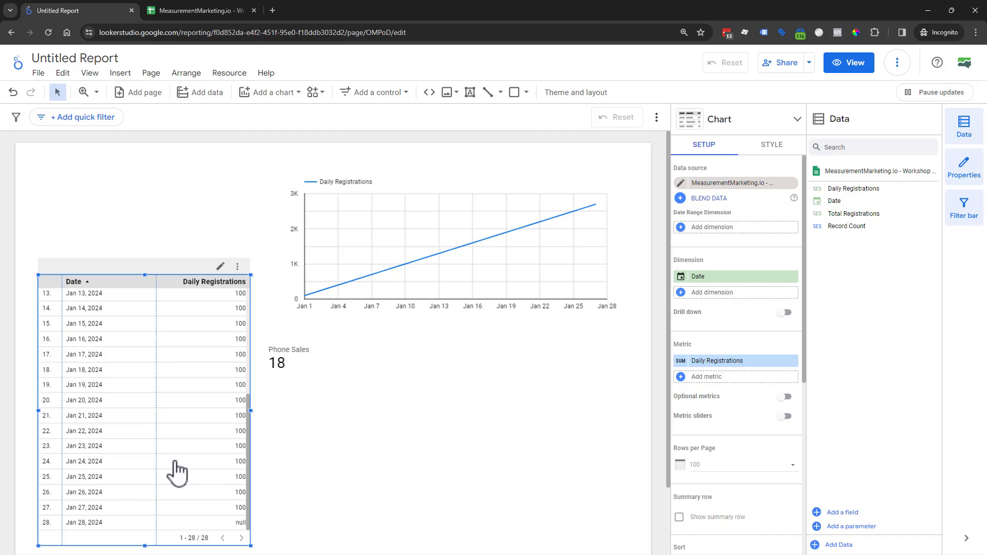
# Fill the date series in the Workshop Example worksheet down to 1/29/2024 in cell A30
pyautogui.click(178, 11)
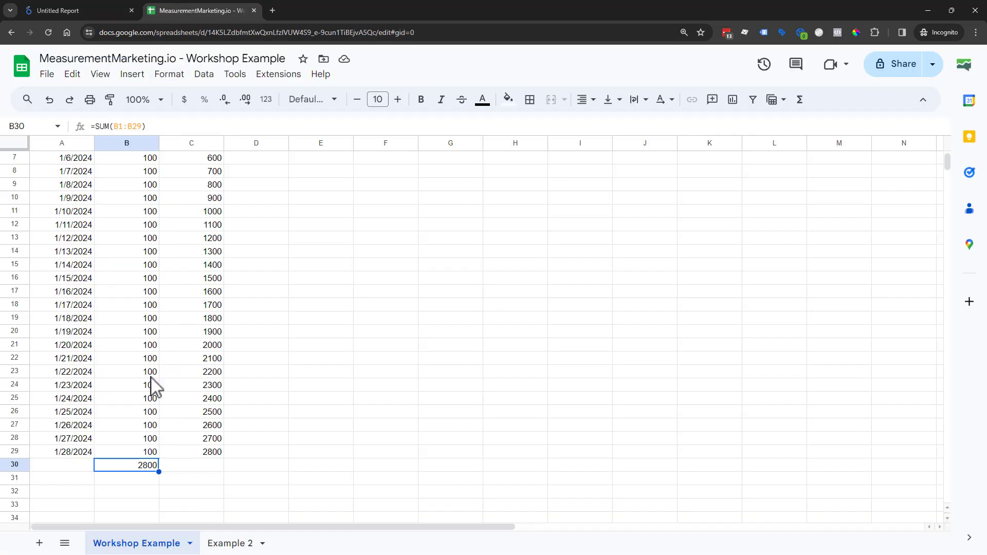
pyautogui.click(86, 451)
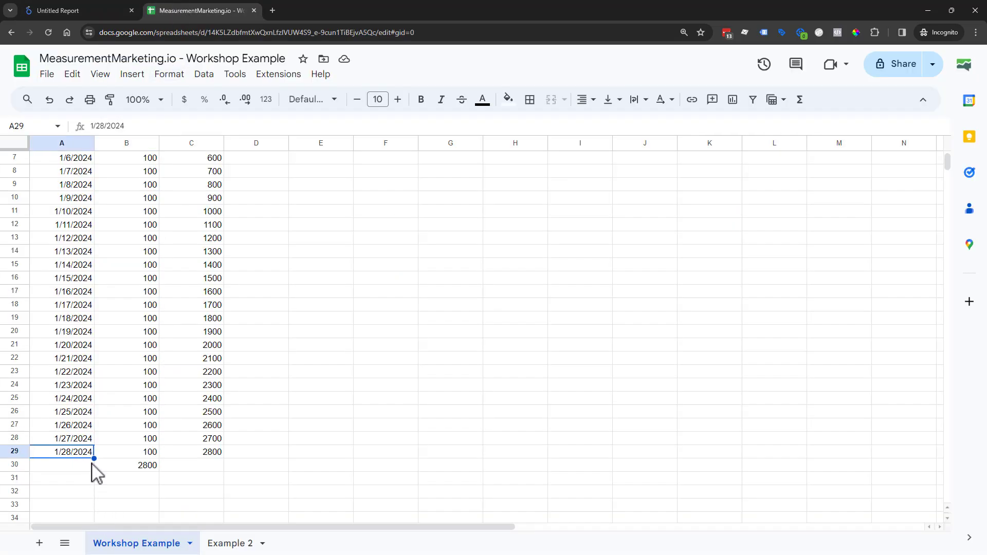
pyautogui.moveTo(86, 443); pyautogui.dragTo(94, 466)
# Refresh the Looker Studio report's data and show a summary row in the daily registrations table
pyautogui.click(107, 10)
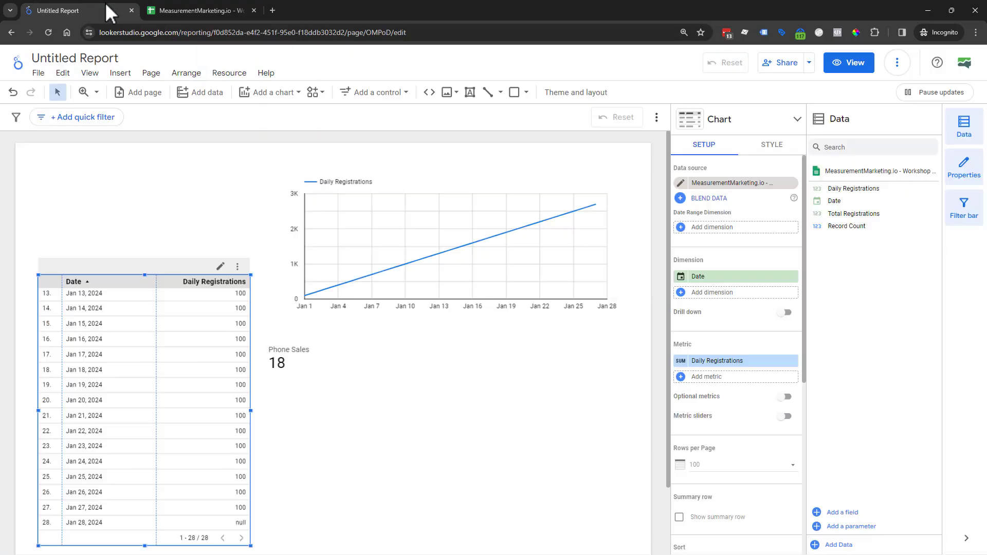
pyautogui.click(897, 63)
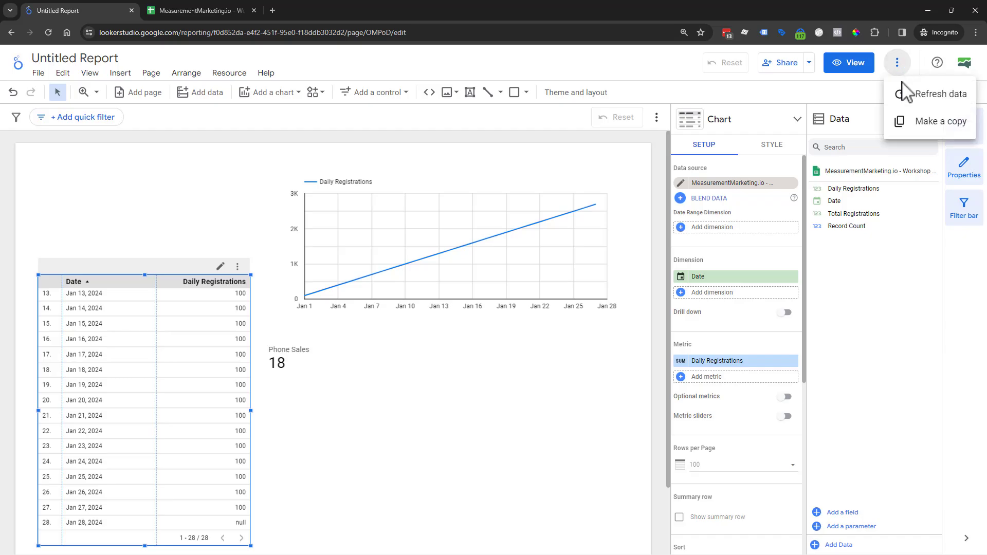
pyautogui.click(905, 91)
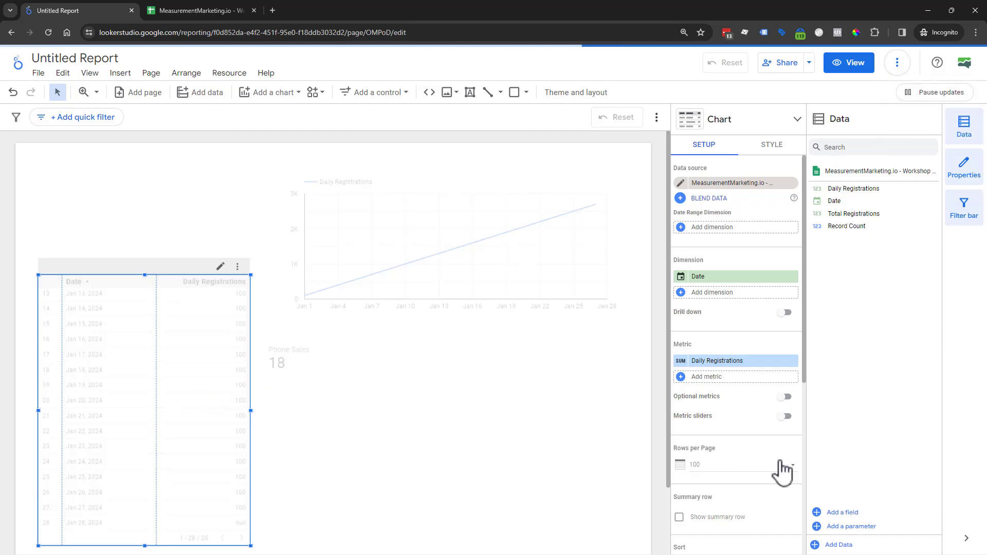
pyautogui.scroll(-1, 761, 475)
pyautogui.click(678, 466)
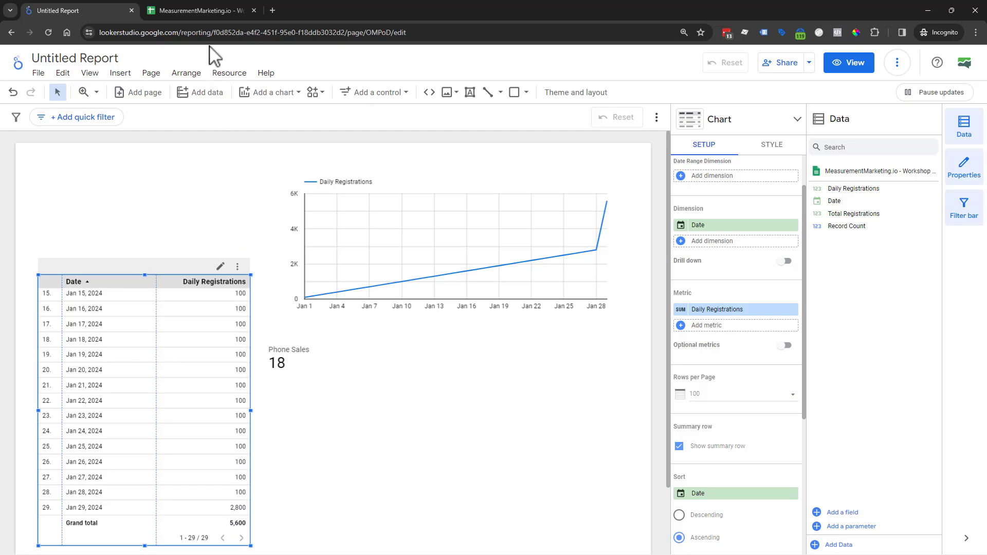
# Replace the date in cell A30 of the Workshop Example worksheet with the label Total
pyautogui.click(200, 11)
pyautogui.click(187, 468)
pyautogui.click(88, 469)
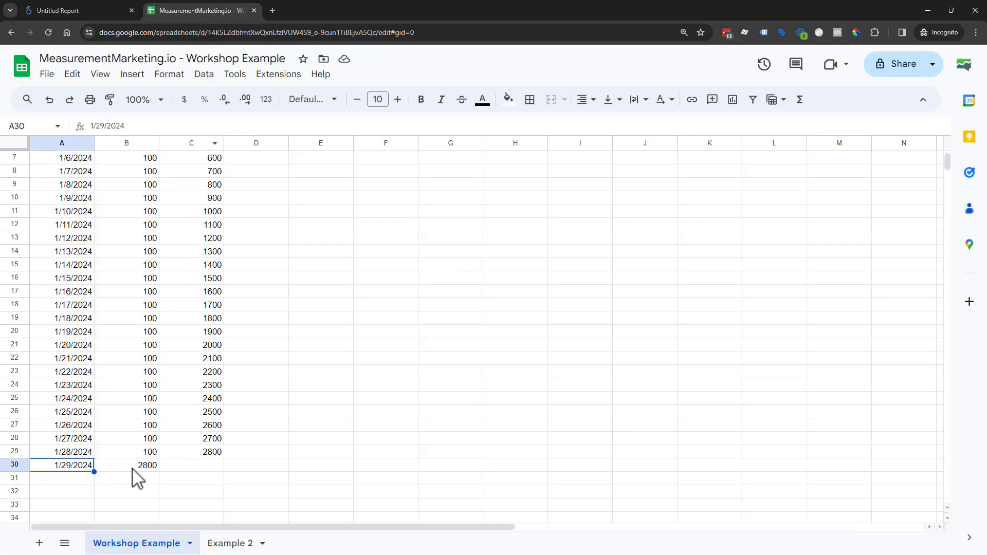
pyautogui.write('SUM')
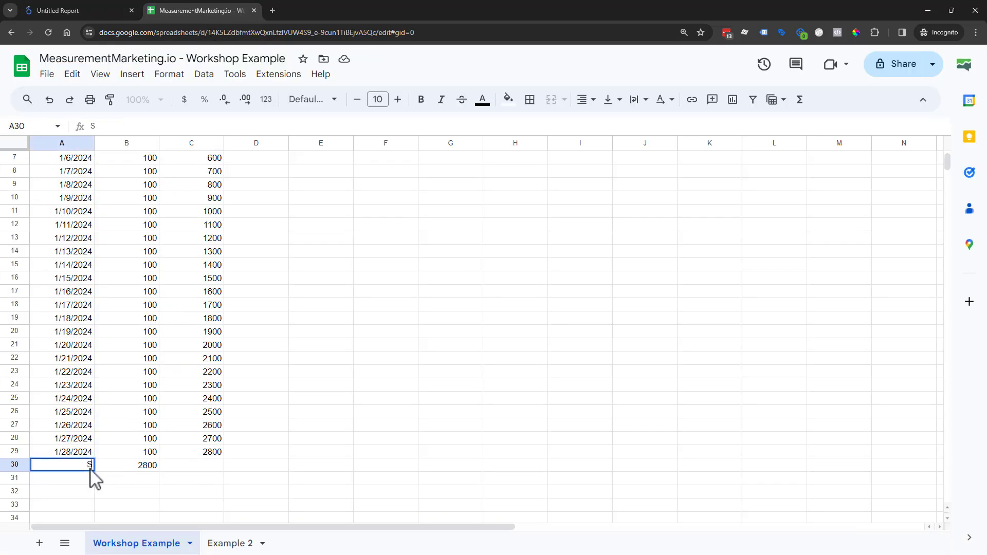
pyautogui.press('Return')
pyautogui.click(91, 469)
pyautogui.write('Total')
pyautogui.press('Return')
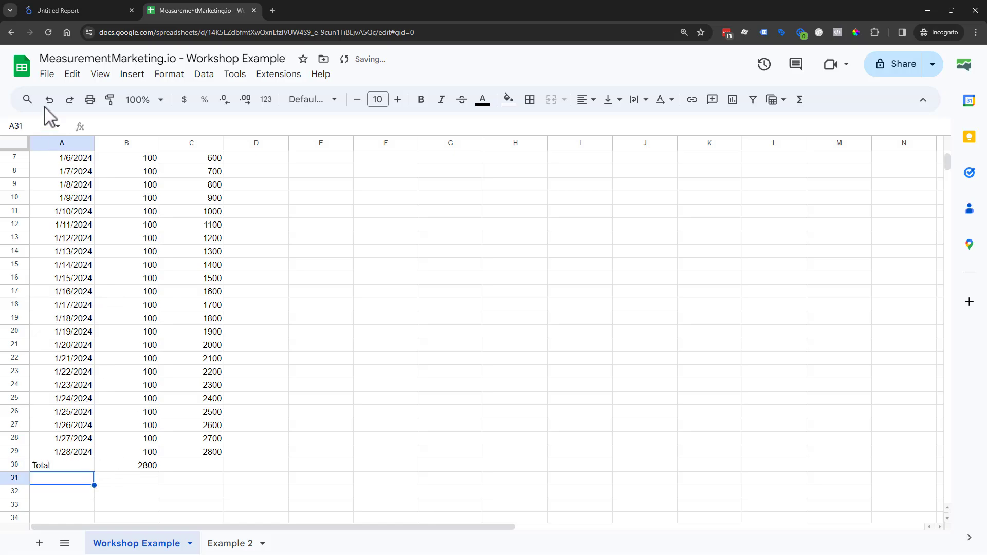
# Switch back to the Looker Studio report and refresh its data to load the relabelled total row
pyautogui.click(113, 15)
pyautogui.click(897, 63)
pyautogui.click(903, 95)
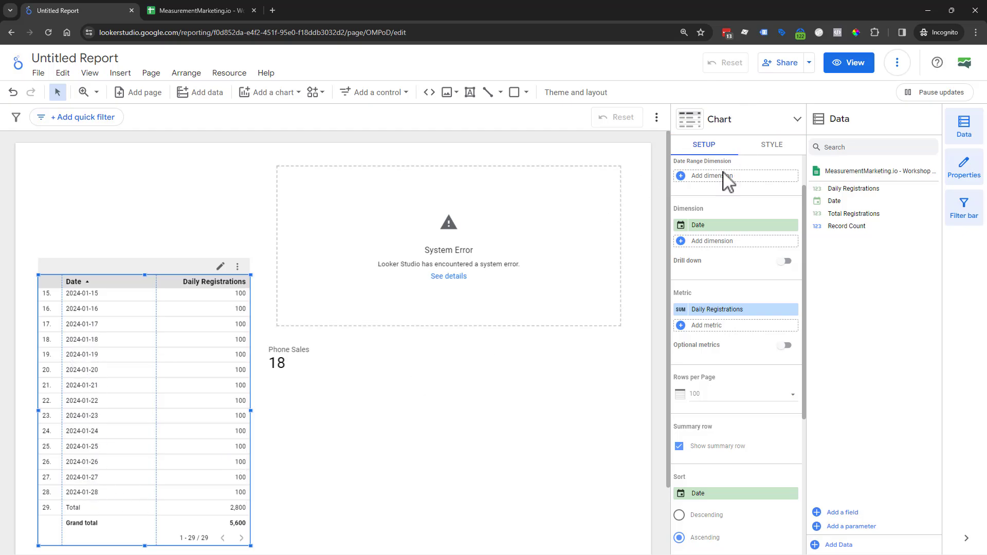
# Check the field types of the daily registrations table's data source, then close the field editor
pyautogui.scroll(2, 712, 185)
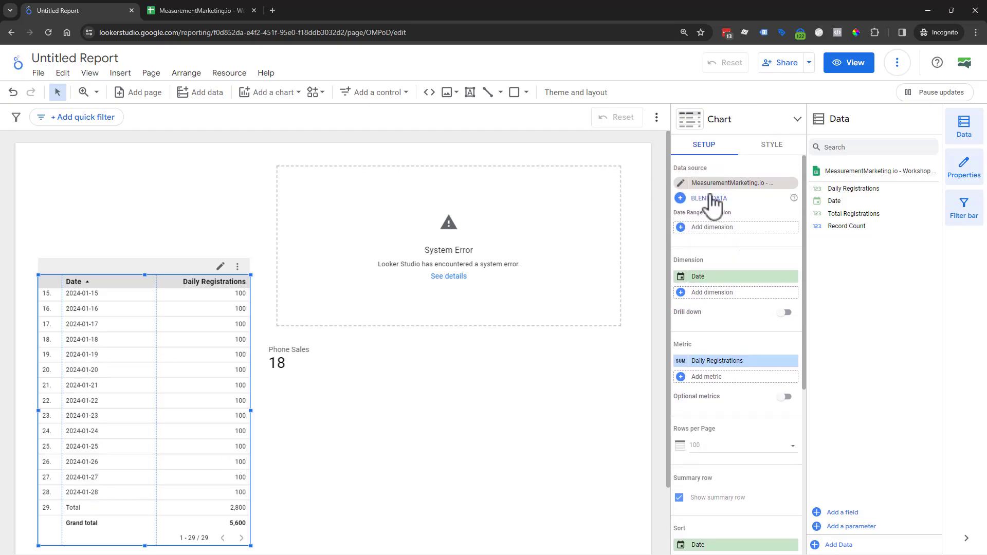
pyautogui.click(681, 183)
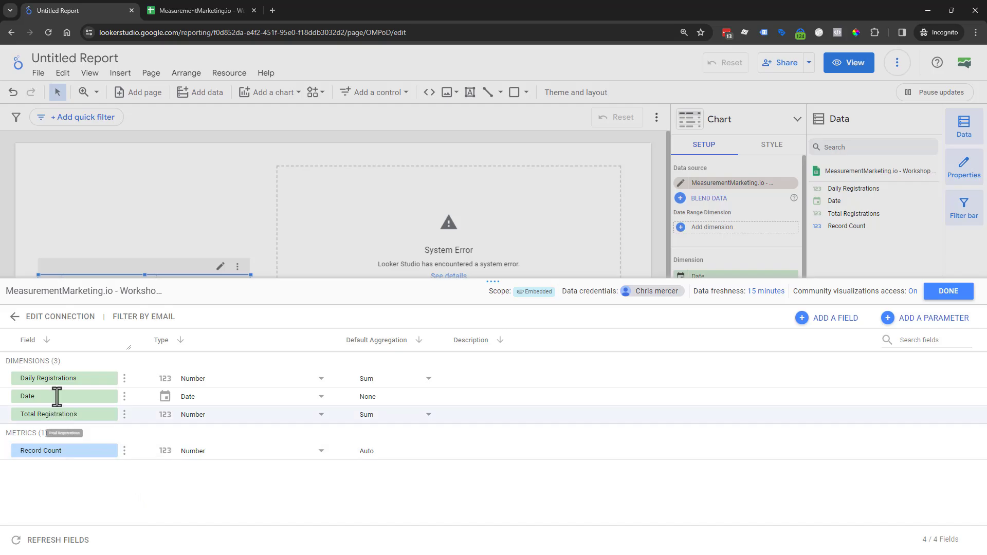
pyautogui.click(949, 291)
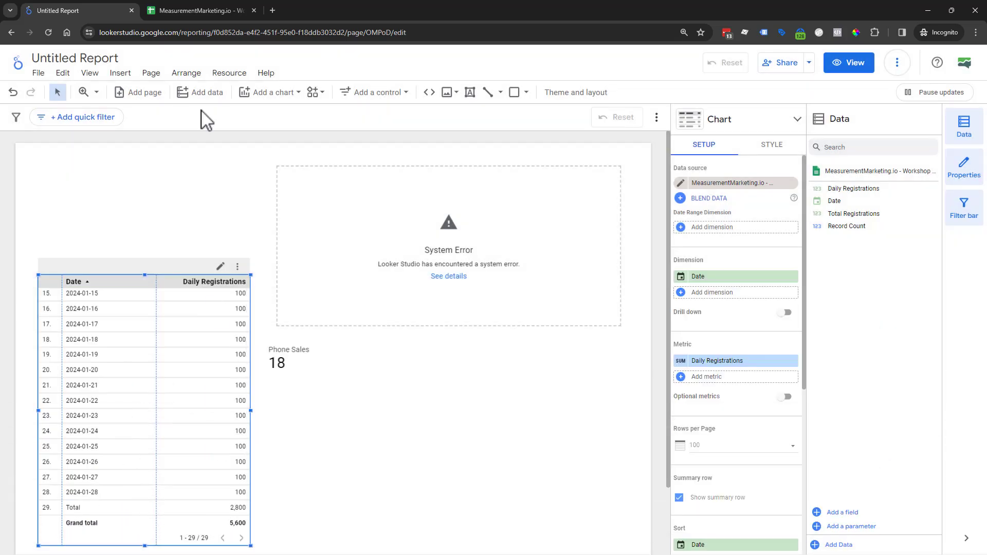
# Clear the total row in cells A30:B30 of the Workshop Example worksheet
pyautogui.click(190, 8)
pyautogui.moveTo(44, 467); pyautogui.dragTo(140, 467)
pyautogui.press('Delete')
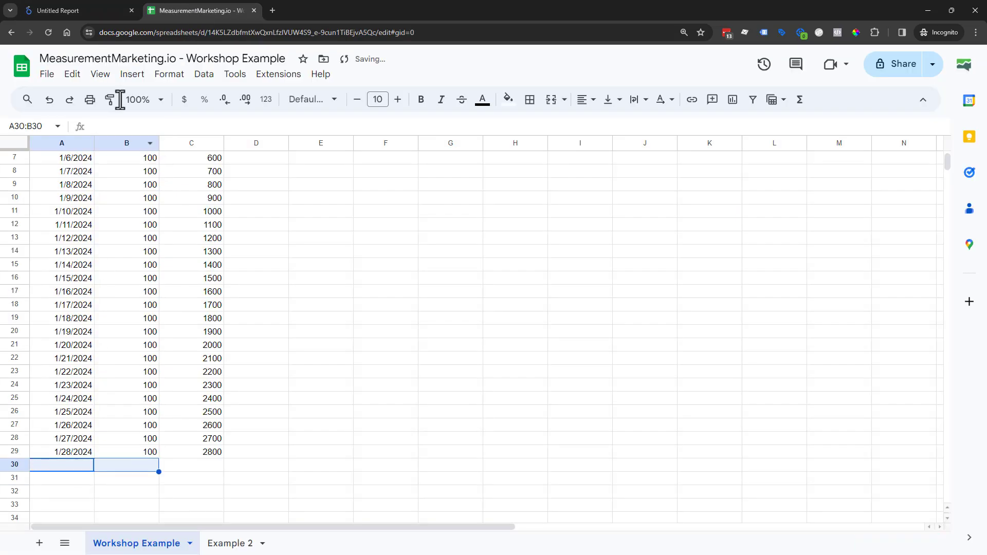
# Switch back to the Looker Studio report and refresh its data to load the worksheet without the total row
pyautogui.click(101, 15)
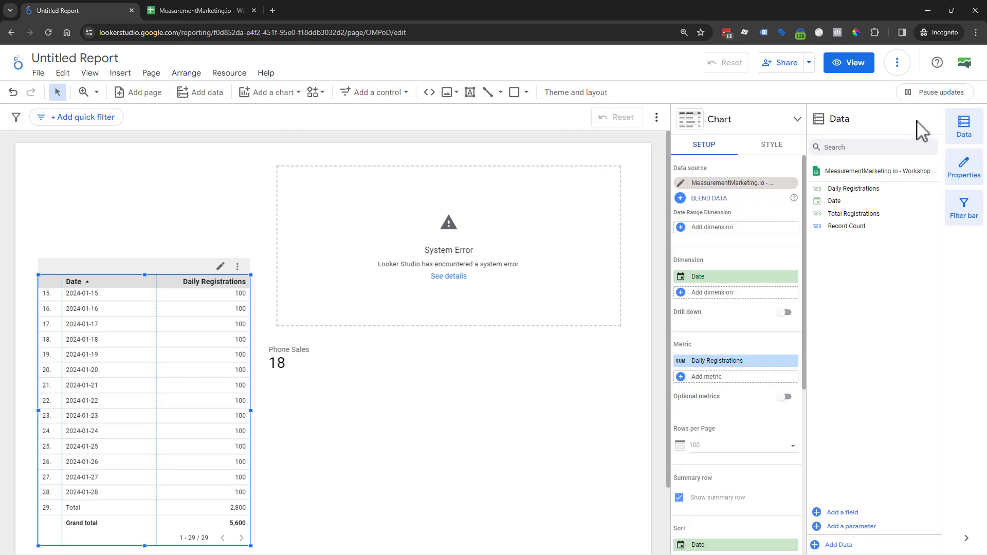
pyautogui.click(897, 64)
pyautogui.click(913, 95)
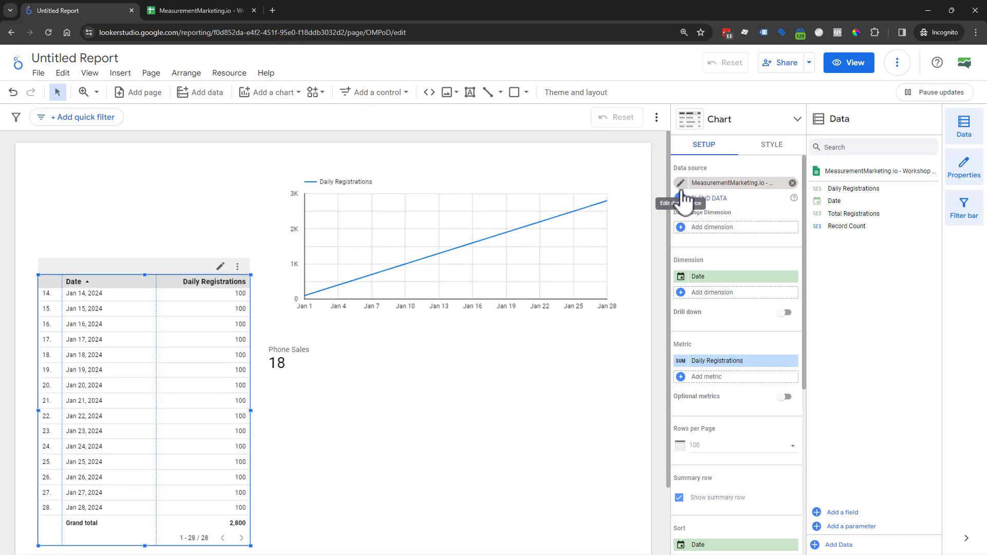
# Examine the Workshop Example worksheet's structure: the header names in row 1, the Date and registrations columns, and the data rows
pyautogui.click(203, 10)
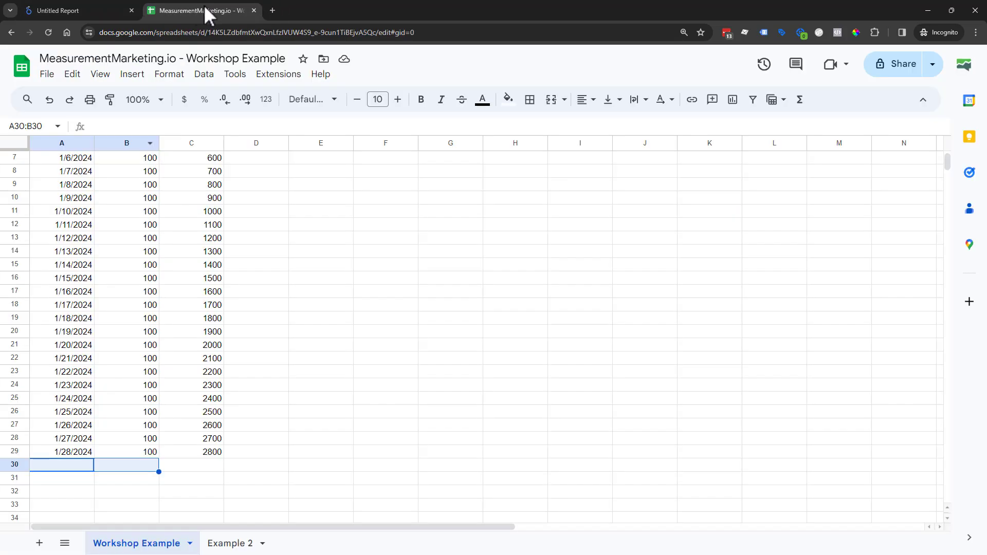
pyautogui.click(362, 332)
pyautogui.scroll(2, 216, 249)
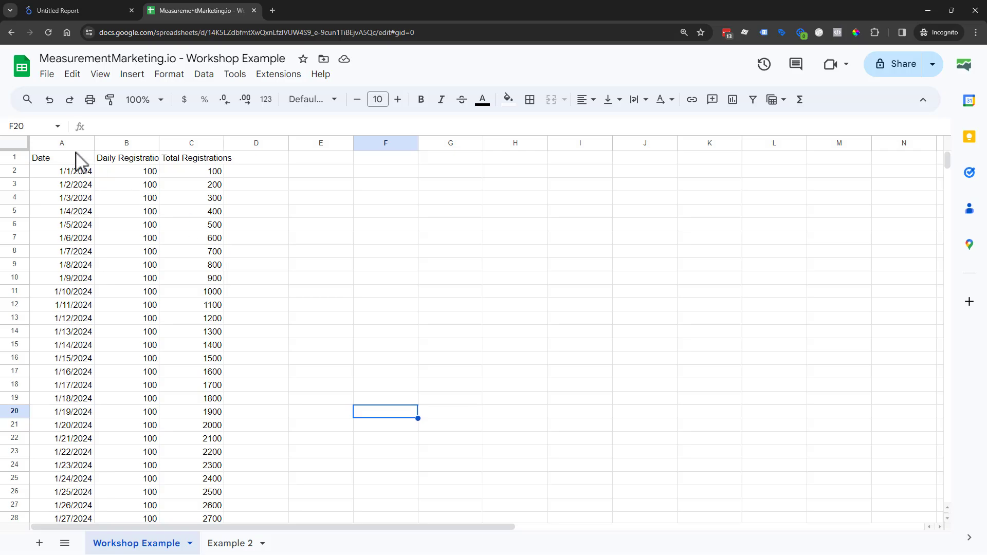
pyautogui.click(194, 160)
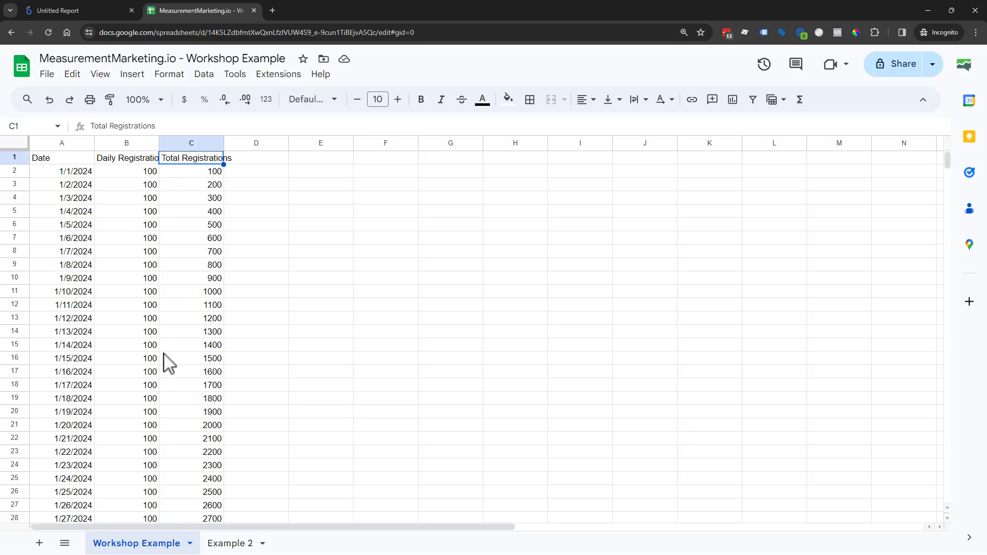
pyautogui.click(391, 253)
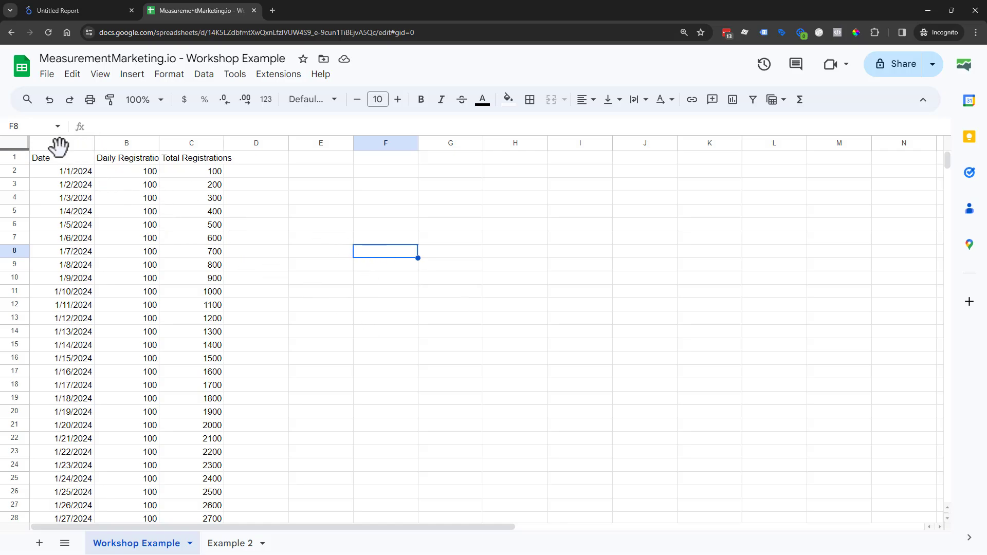
pyautogui.click(124, 144)
pyautogui.click(190, 144)
pyautogui.click(82, 140)
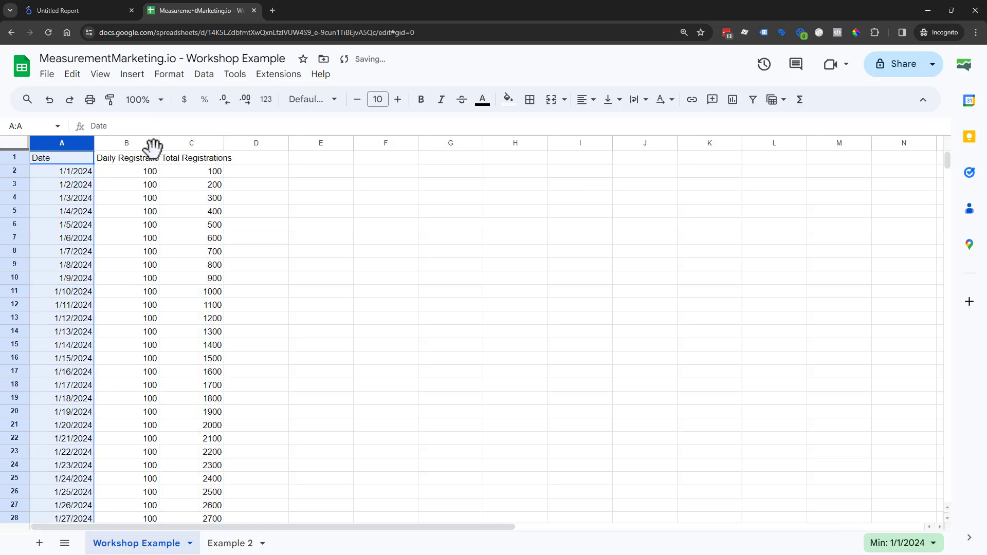
pyautogui.click(123, 143)
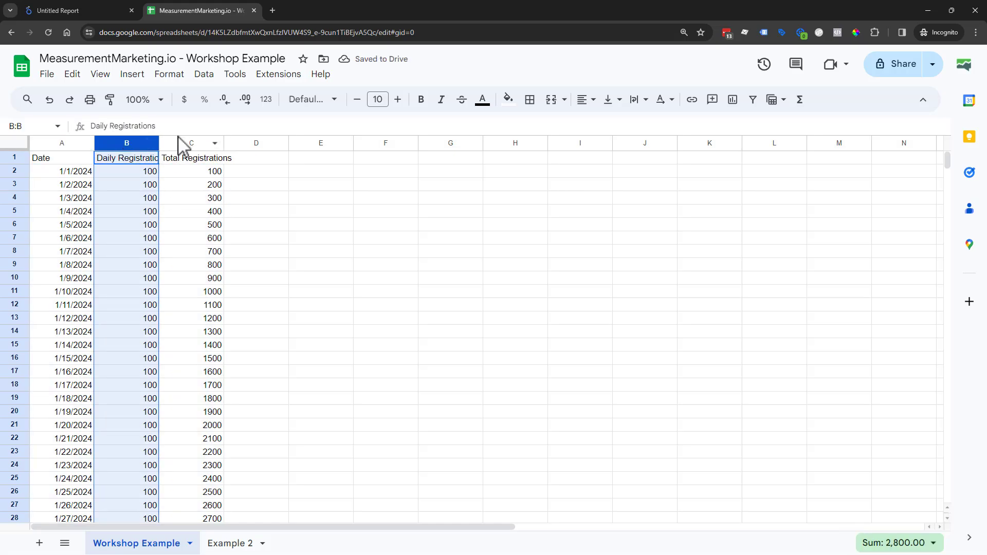
pyautogui.click(14, 188)
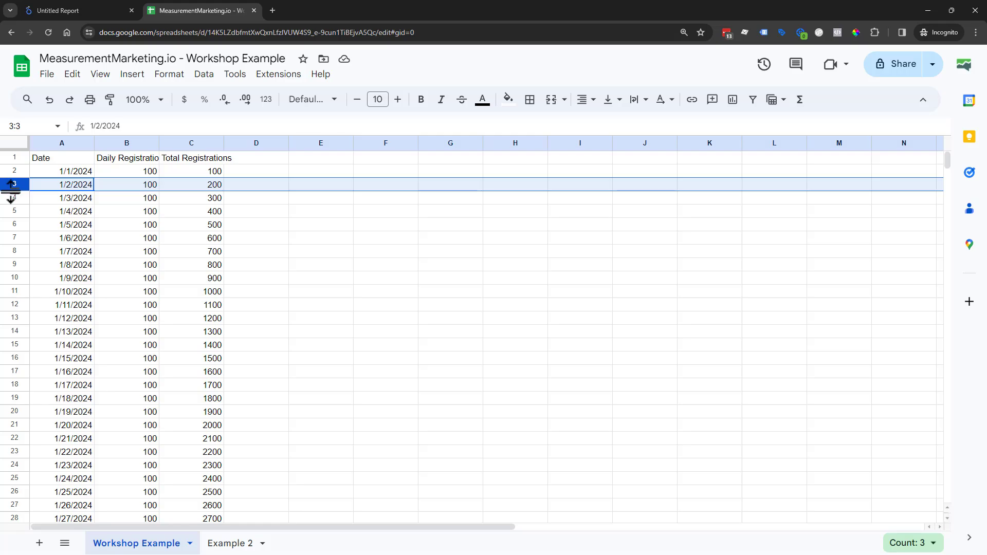
pyautogui.click(58, 144)
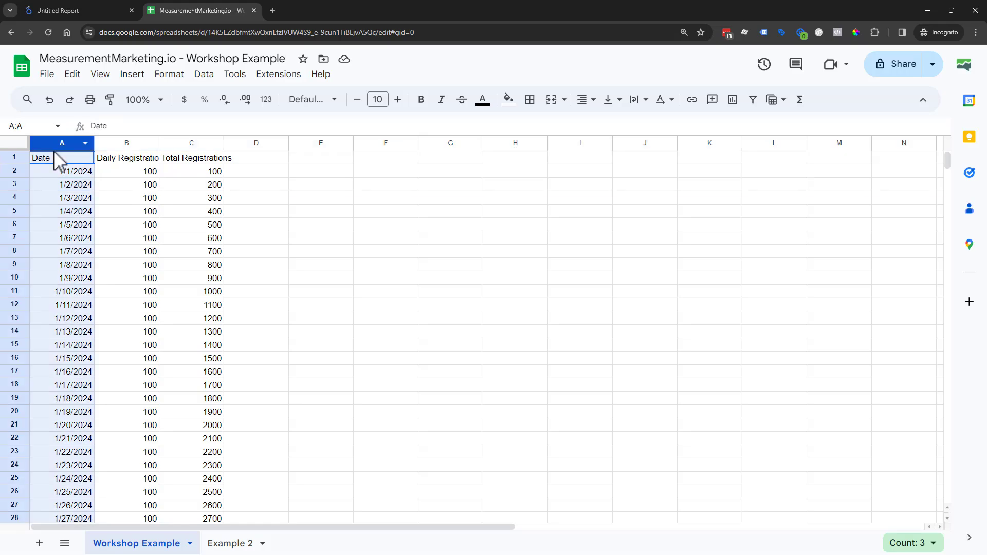
pyautogui.click(116, 143)
pyautogui.click(191, 144)
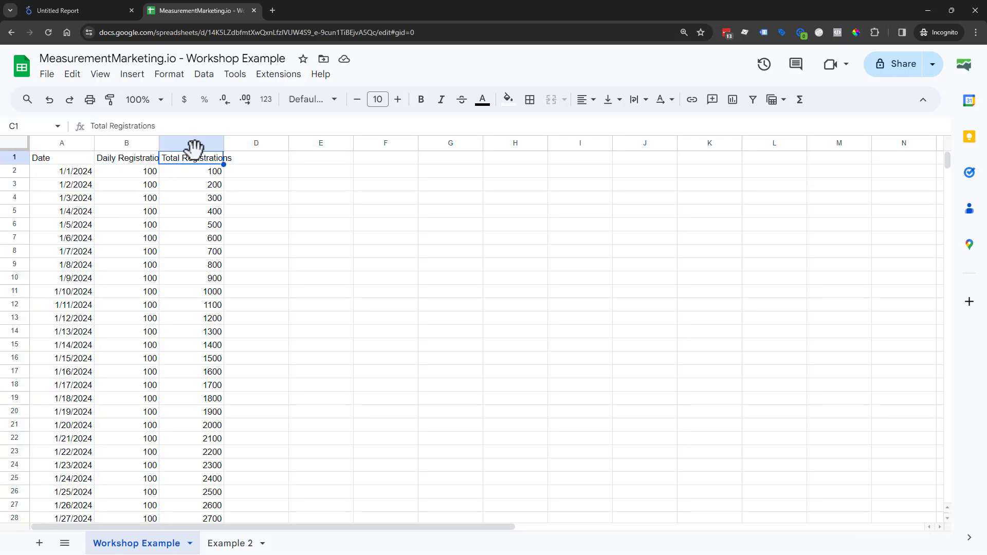
pyautogui.click(148, 354)
# Return to the Looker Studio report, review its line chart, table and Phone Sales scorecard, and minimise the browser window
pyautogui.click(123, 11)
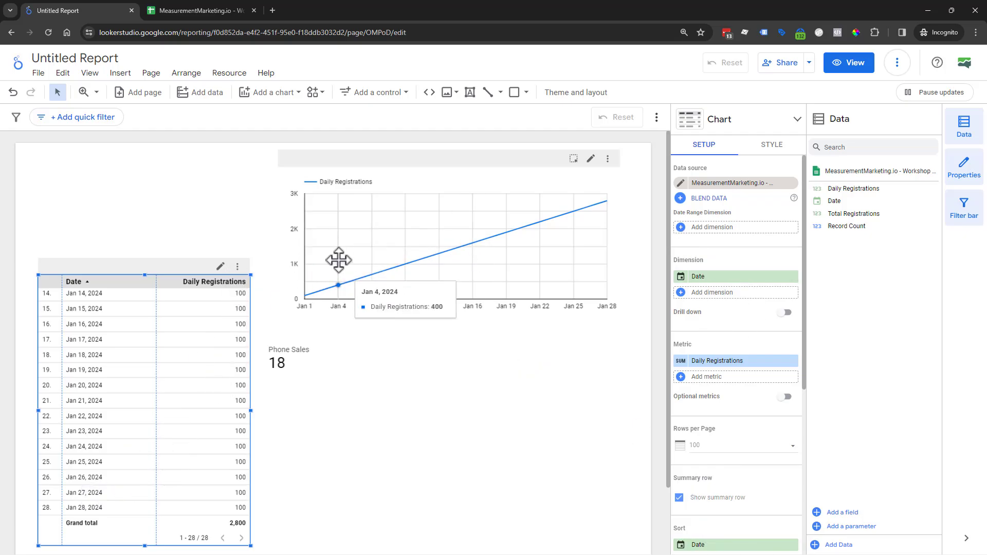
pyautogui.scroll(-1, 638, 549)
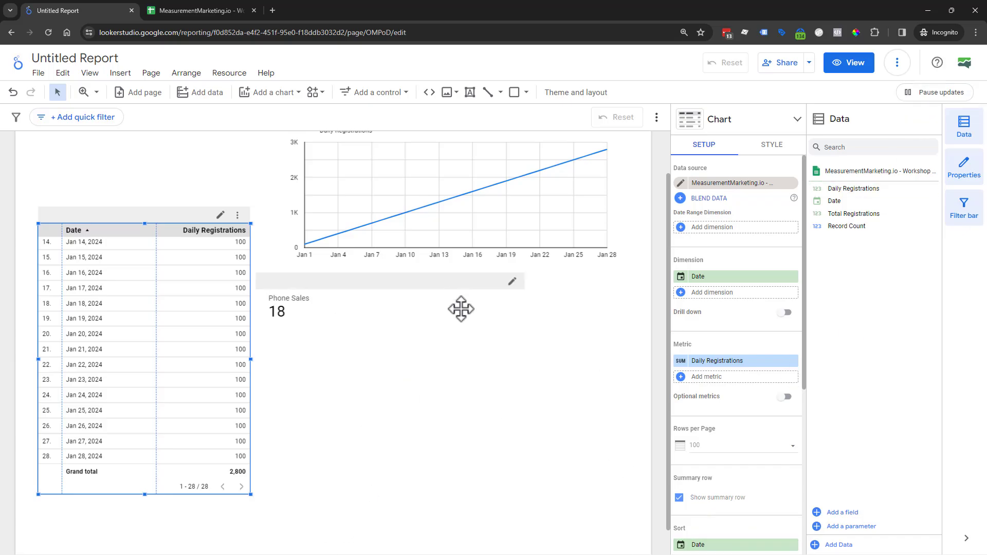
pyautogui.click(926, 10)
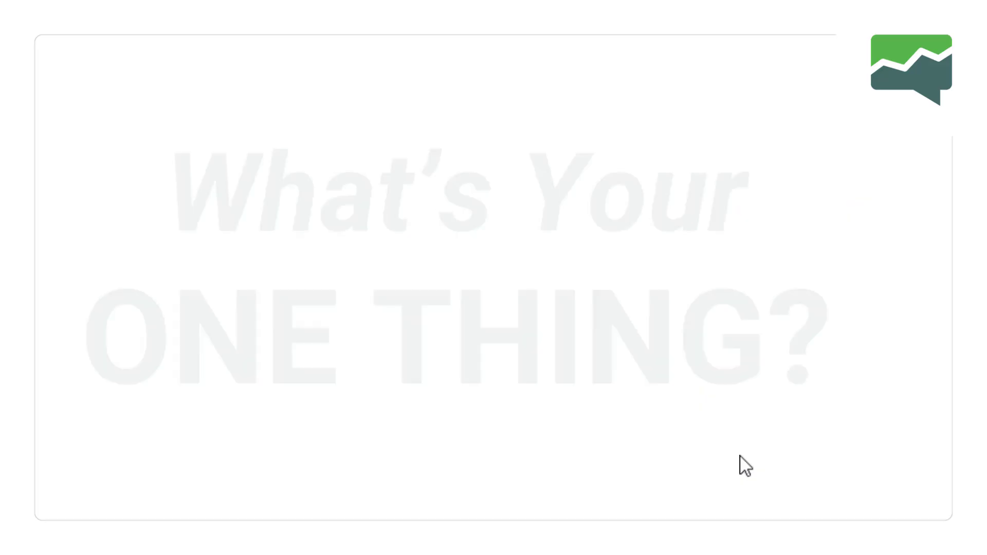